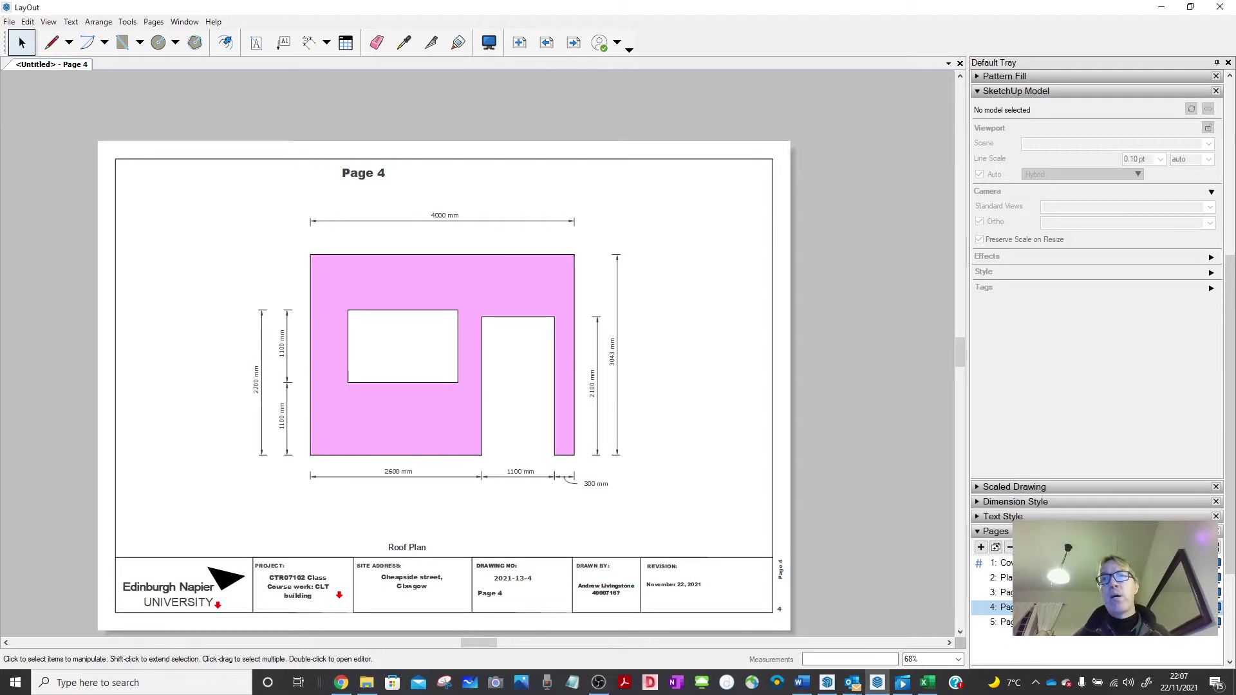
- Rename page 3 as 2_GF_CLT_Wall_003, matching the scene name of its wall viewport
{"action": "key", "text": "Page_Up"}
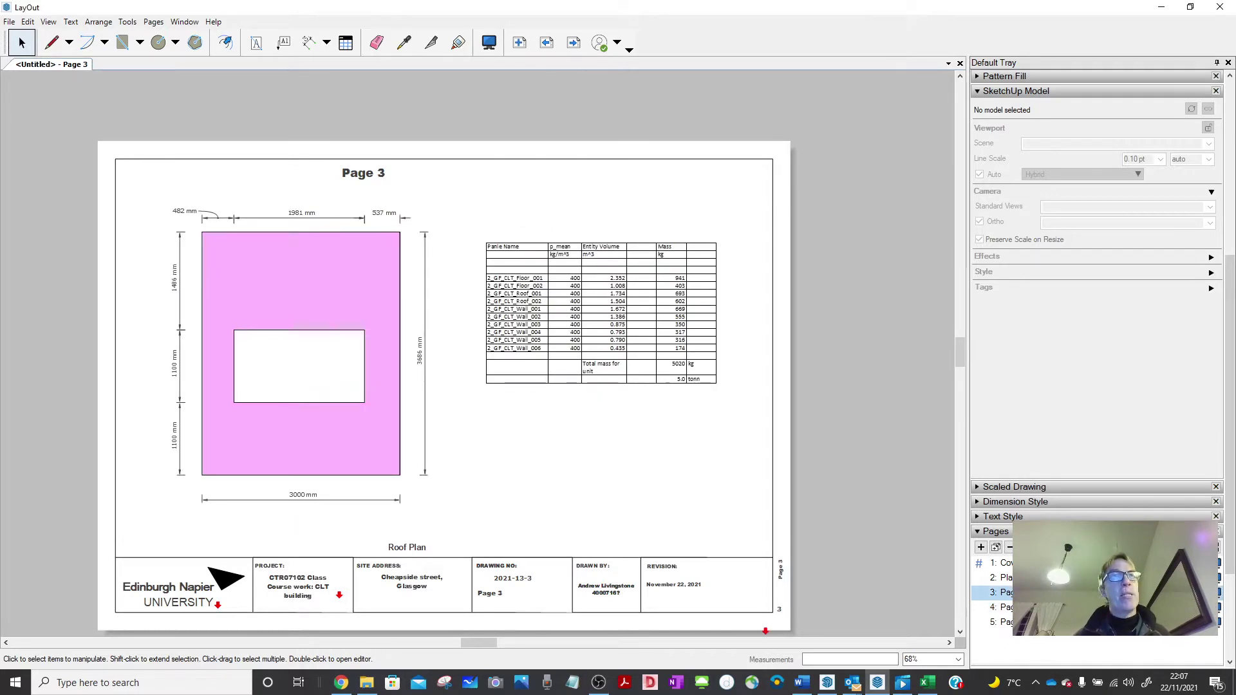
{"action": "left_click", "coordinate": [334, 301]}
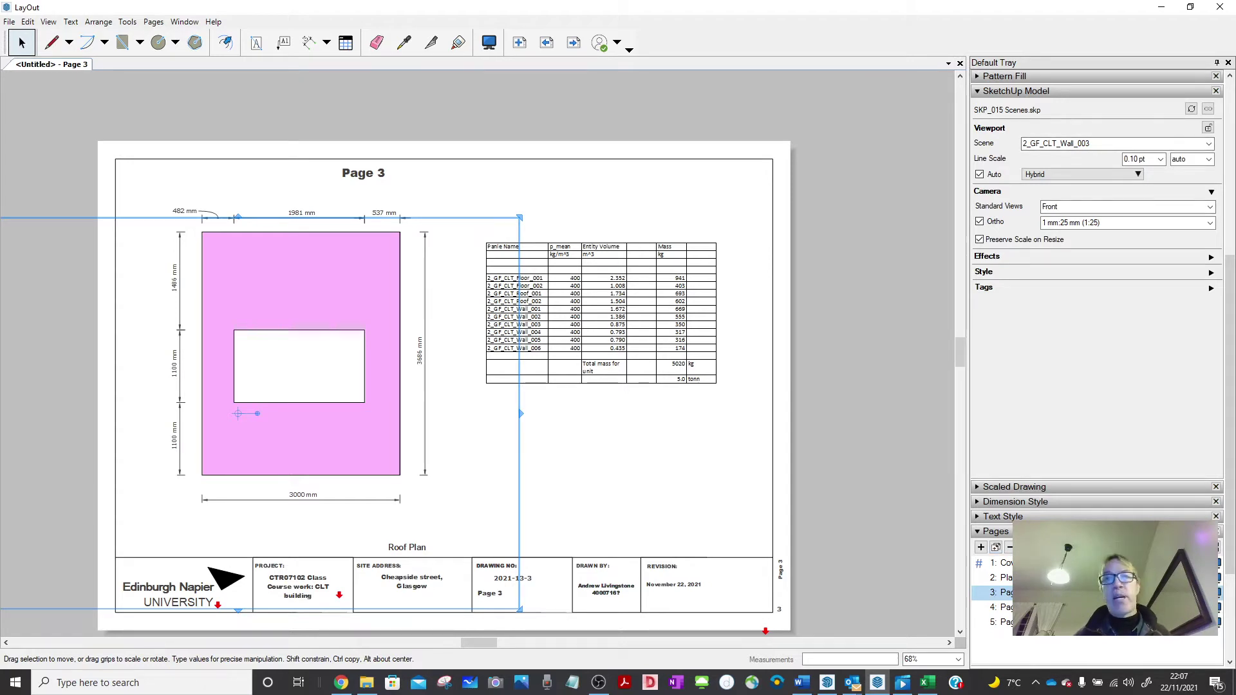
{"action": "double_click", "coordinate": [1023, 593]}
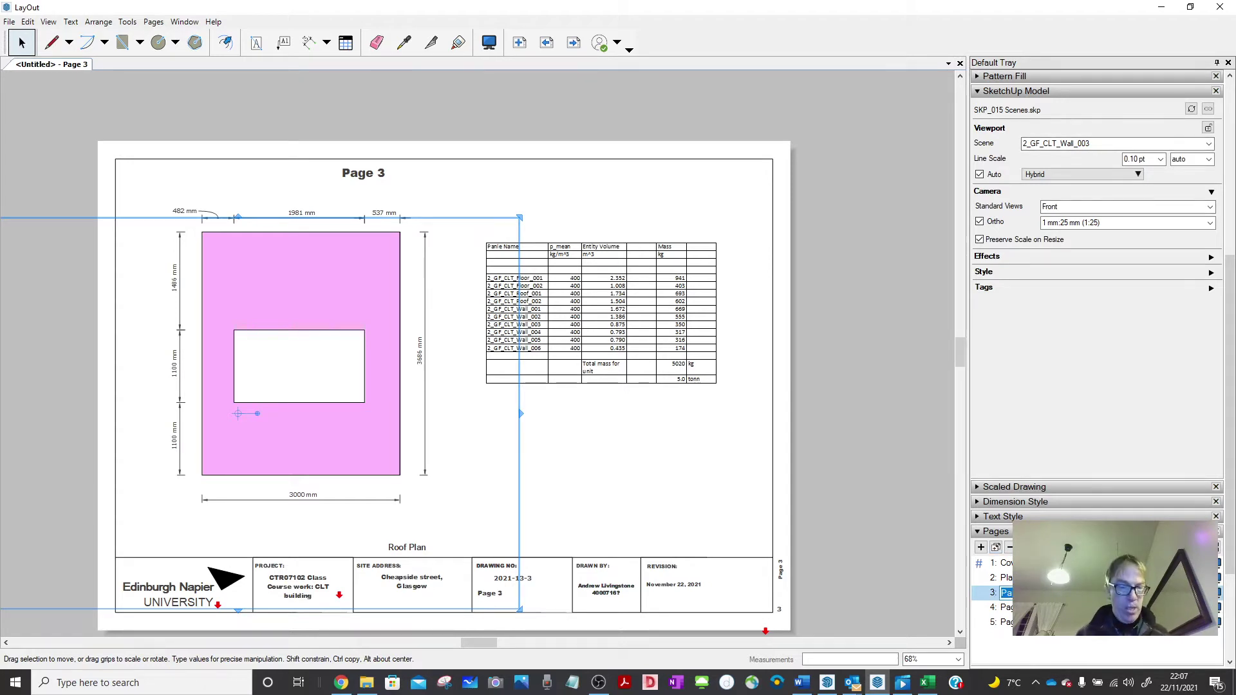
{"action": "type", "text": "2_G"}
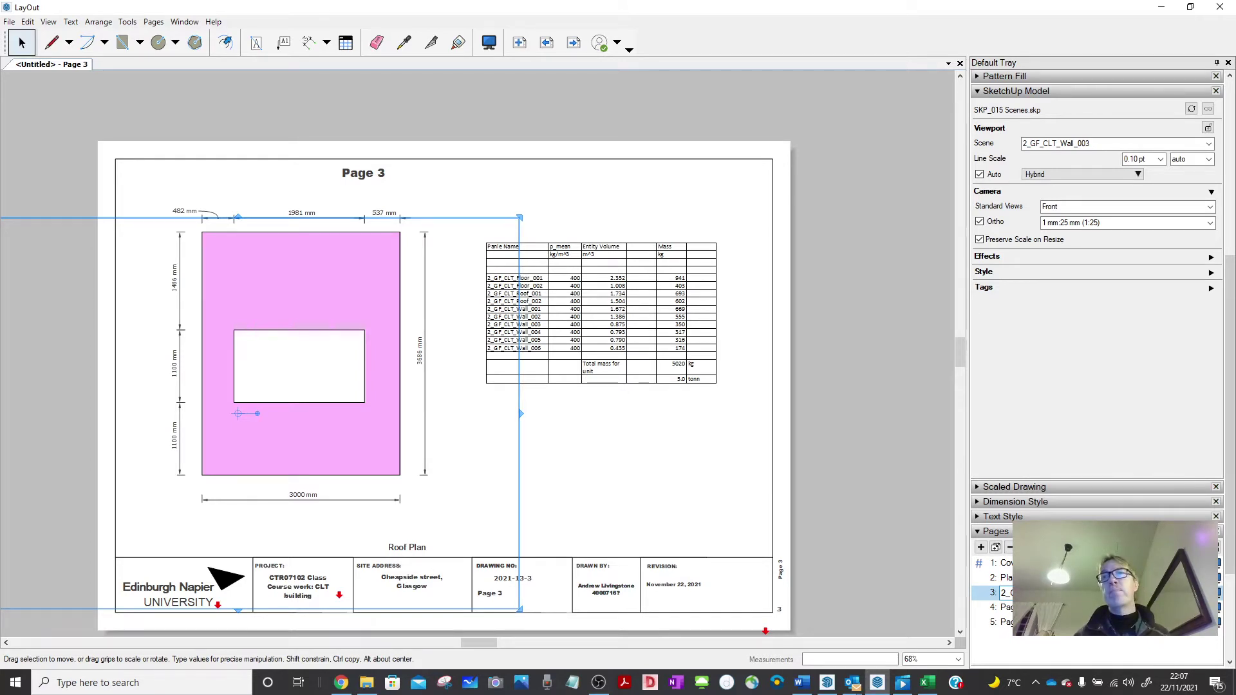
{"action": "key", "text": "Return"}
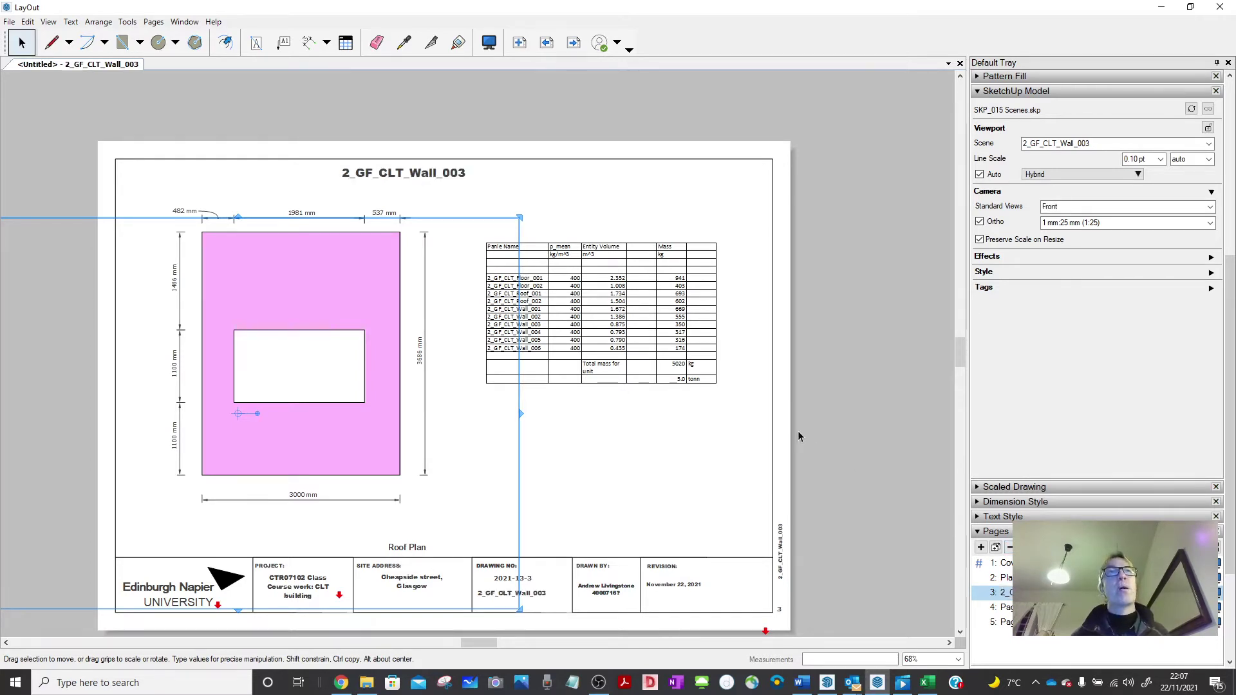
- Rename page 4 as 2_GF_CLT_Wall_005 by copying the scene name from its wall viewport
{"action": "left_click", "coordinate": [1030, 607]}
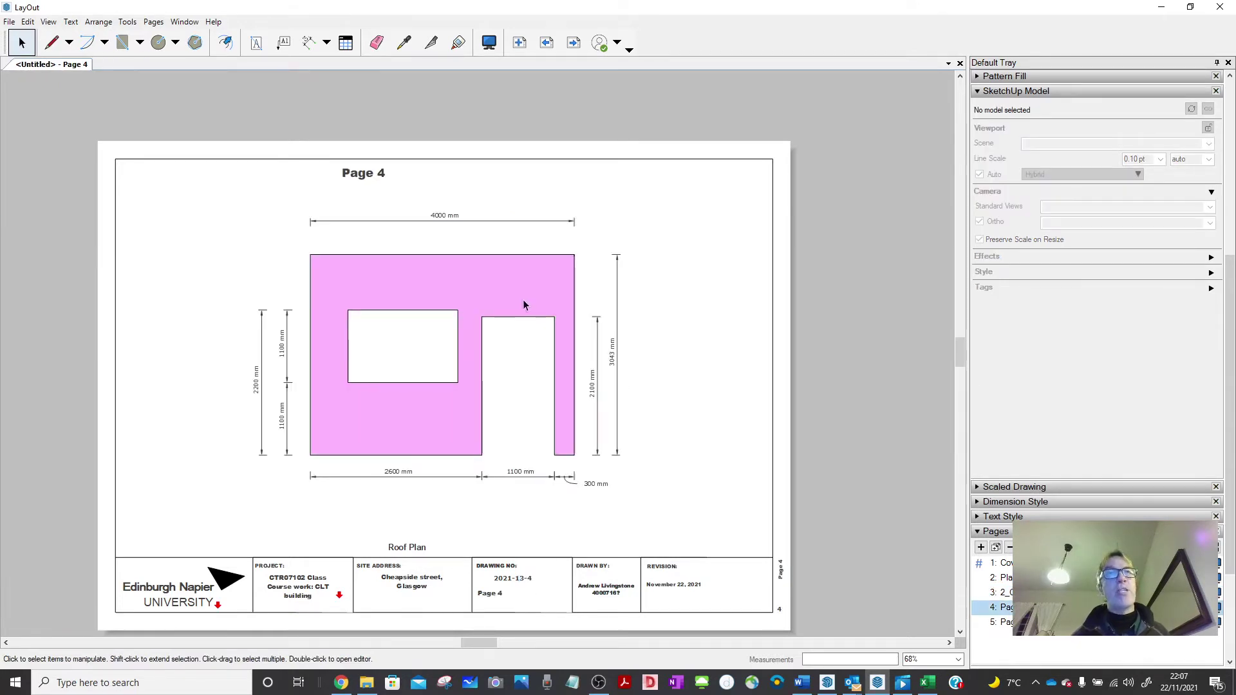
{"action": "left_click", "coordinate": [525, 305]}
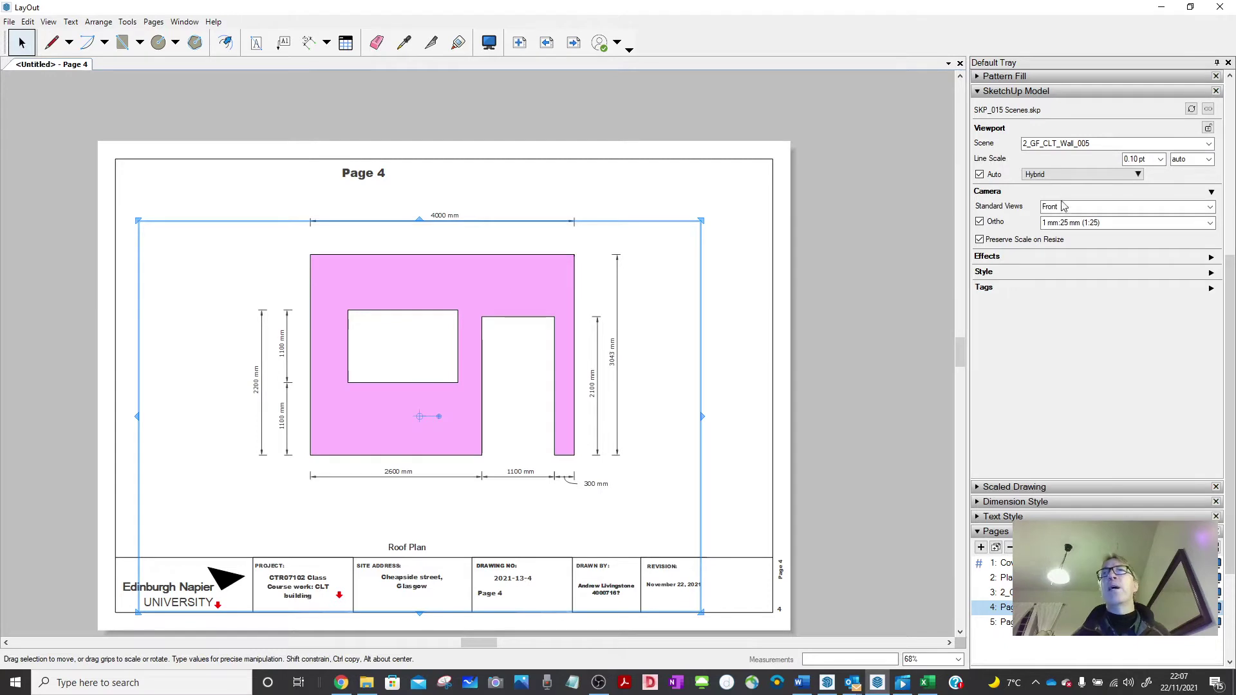
{"action": "left_click_drag", "start_coordinate": [1091, 143], "coordinate": [1011, 142]}
{"action": "key", "text": "ctrl+c"}
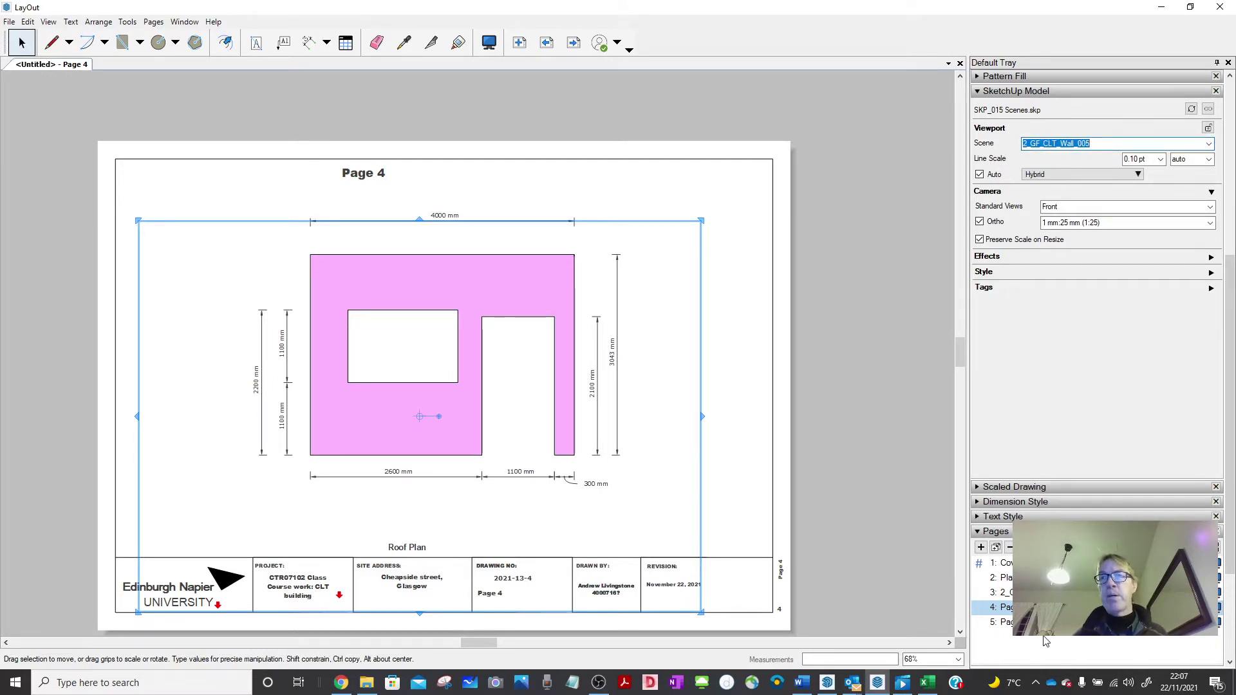
{"action": "double_click", "coordinate": [1018, 608]}
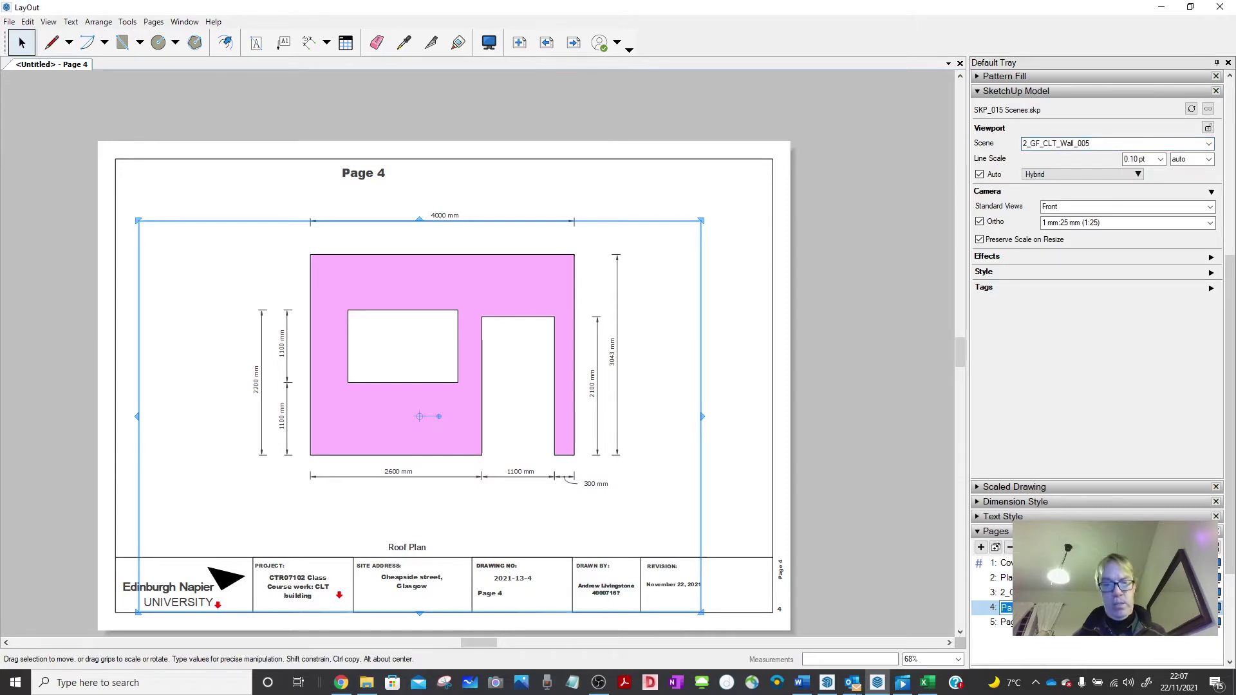
{"action": "key", "text": "ctrl+v"}
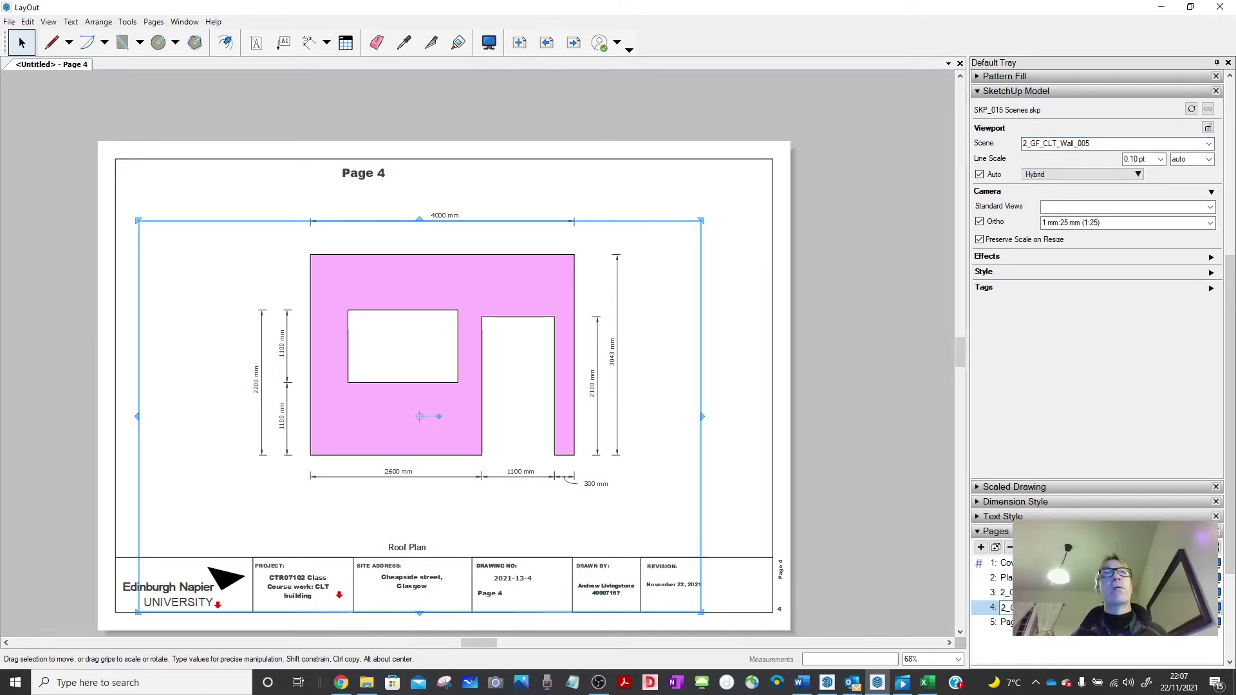
{"action": "key", "text": "Return"}
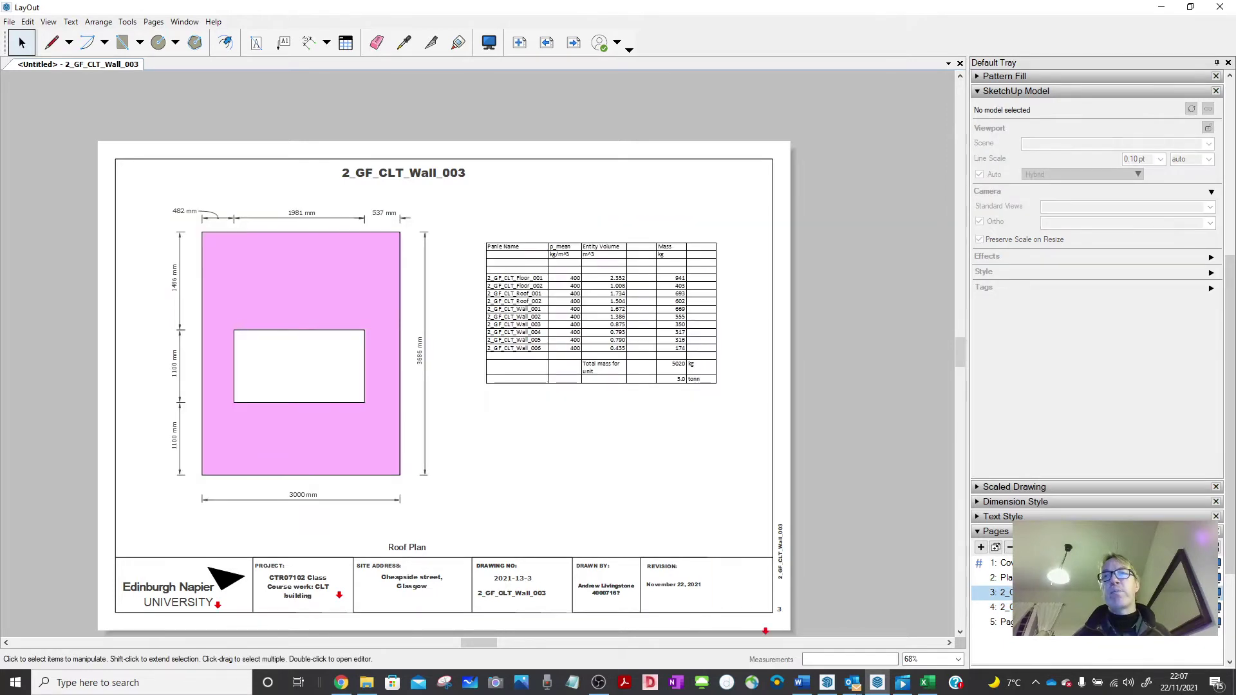
- On the 2_GF_CLT_Wall_003 page, add a leader label to the wall panel showing its component Name attribute
{"action": "left_click", "coordinate": [486, 430]}
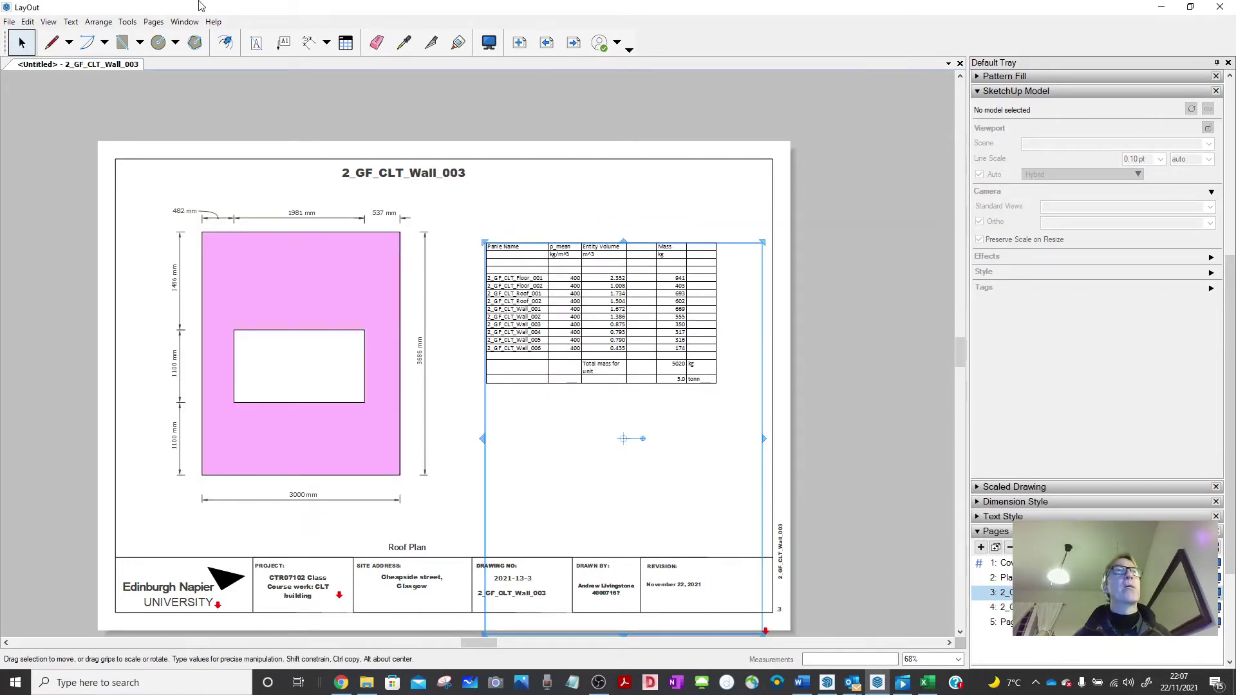
{"action": "left_click", "coordinate": [291, 45]}
{"action": "scroll", "coordinate": [389, 431], "scroll_direction": "up", "scroll_amount": 3}
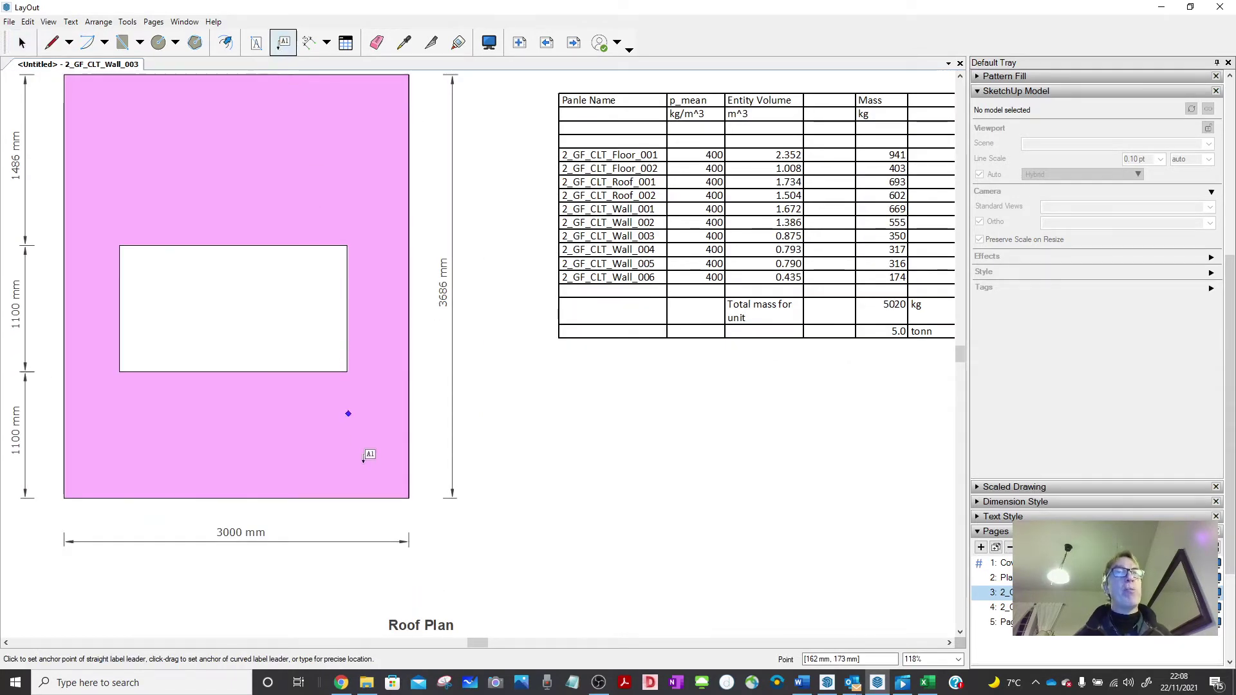
{"action": "left_click_drag", "start_coordinate": [385, 453], "coordinate": [392, 444]}
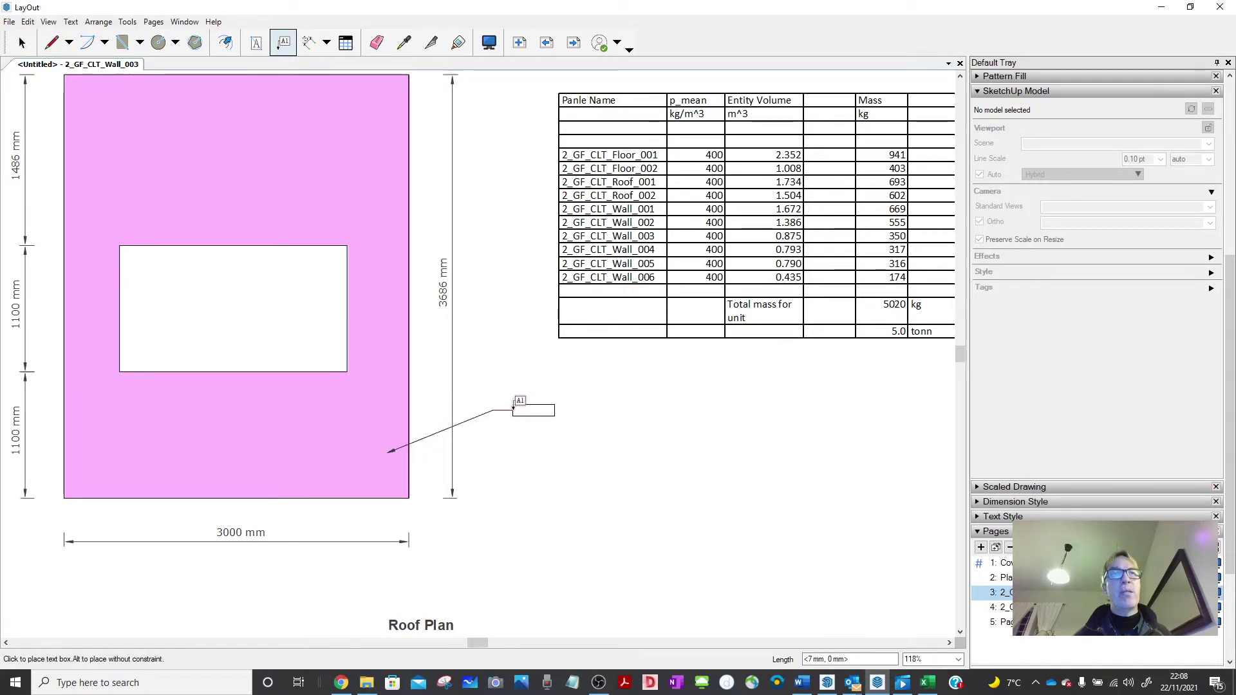
{"action": "left_click", "coordinate": [509, 406]}
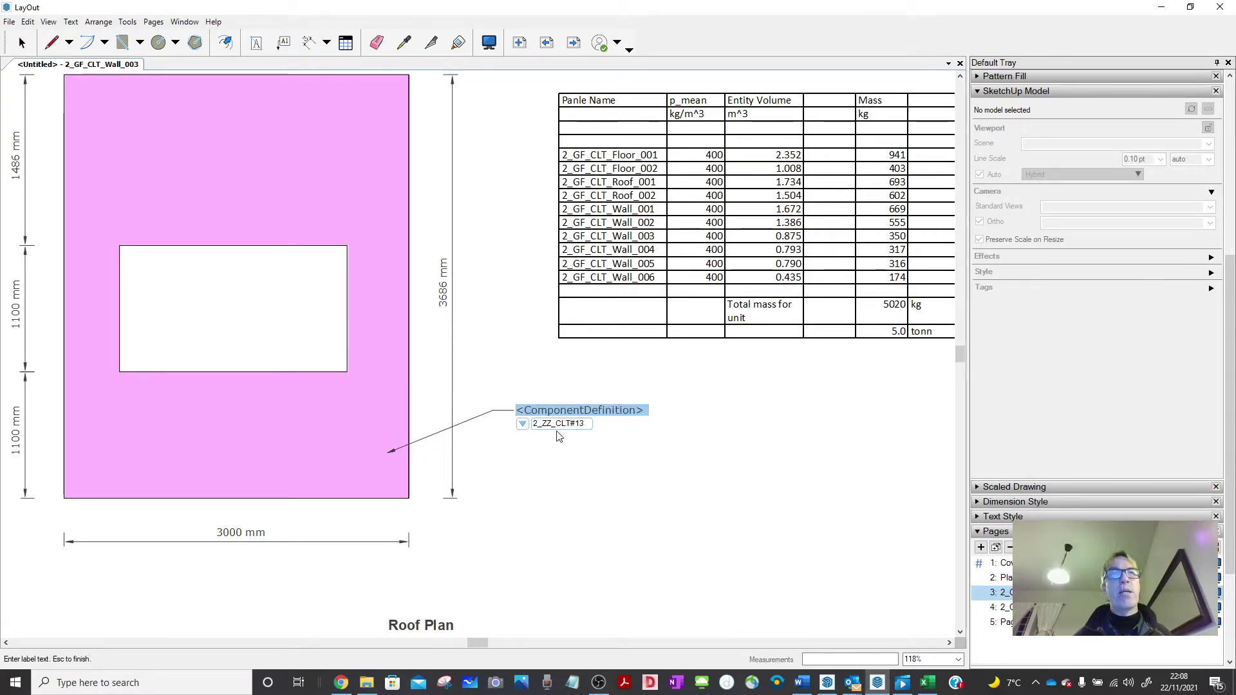
{"action": "left_click", "coordinate": [522, 424]}
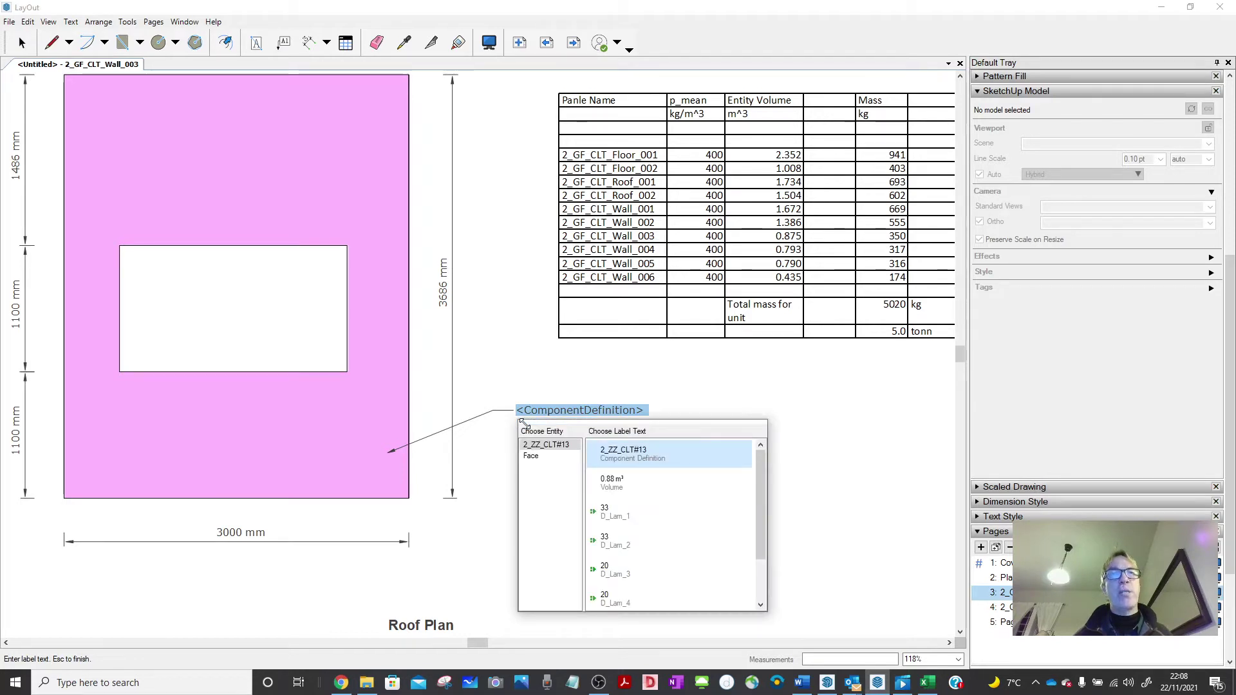
{"action": "scroll", "coordinate": [628, 528], "scroll_direction": "down", "scroll_amount": 1}
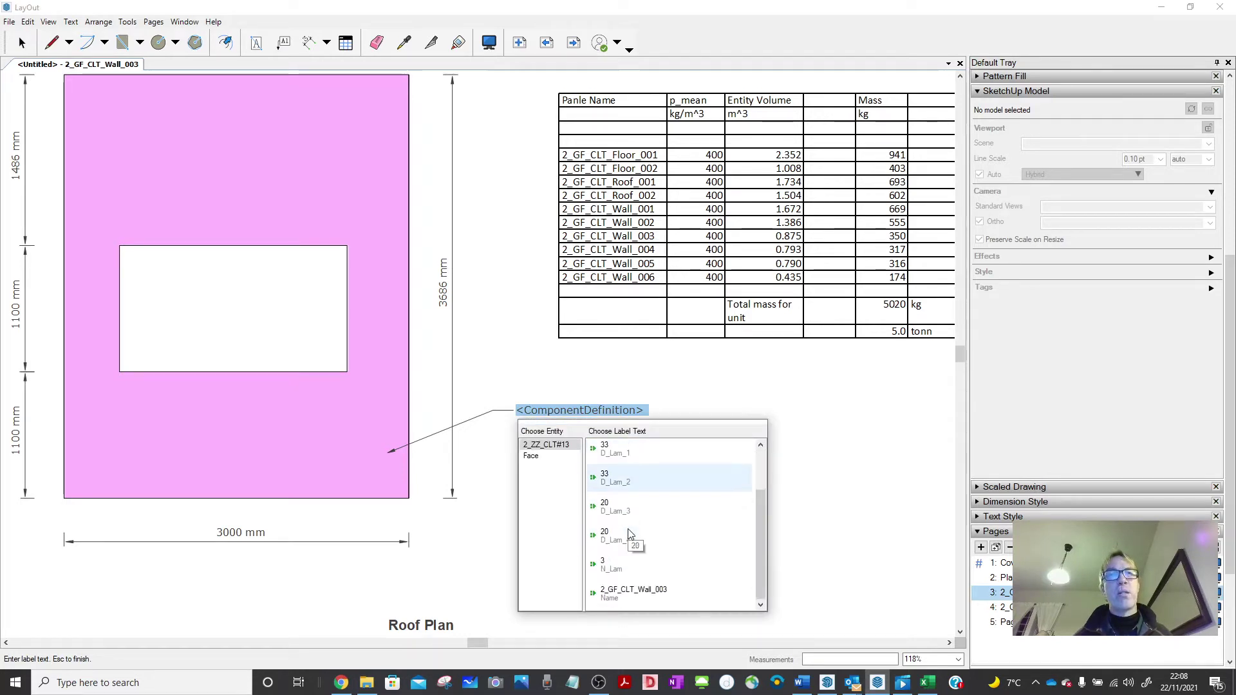
{"action": "left_click", "coordinate": [613, 593]}
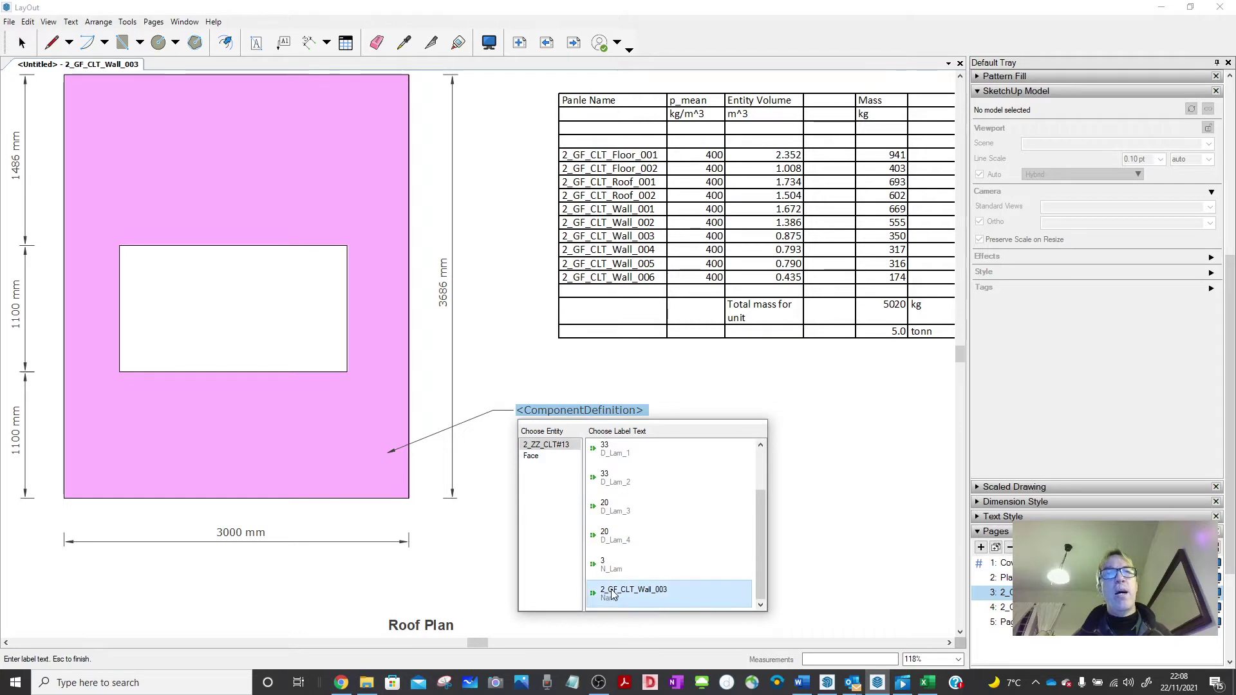
{"action": "left_click", "coordinate": [655, 592]}
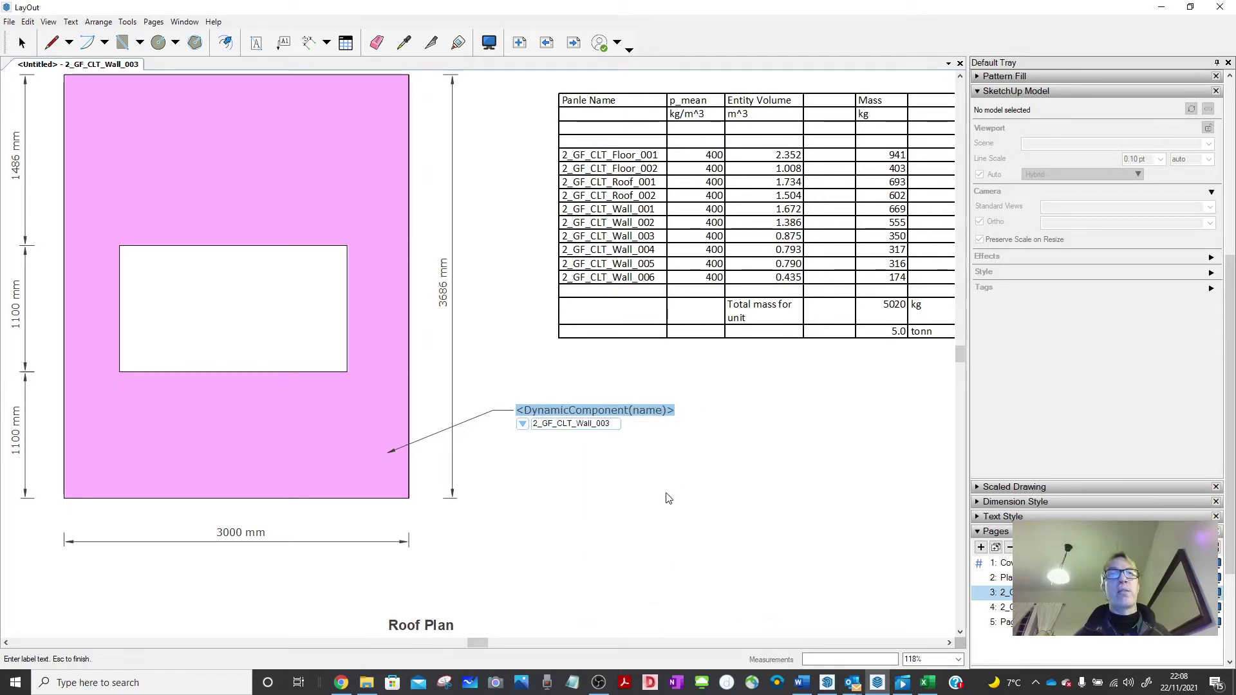
{"action": "key", "text": "Escape"}
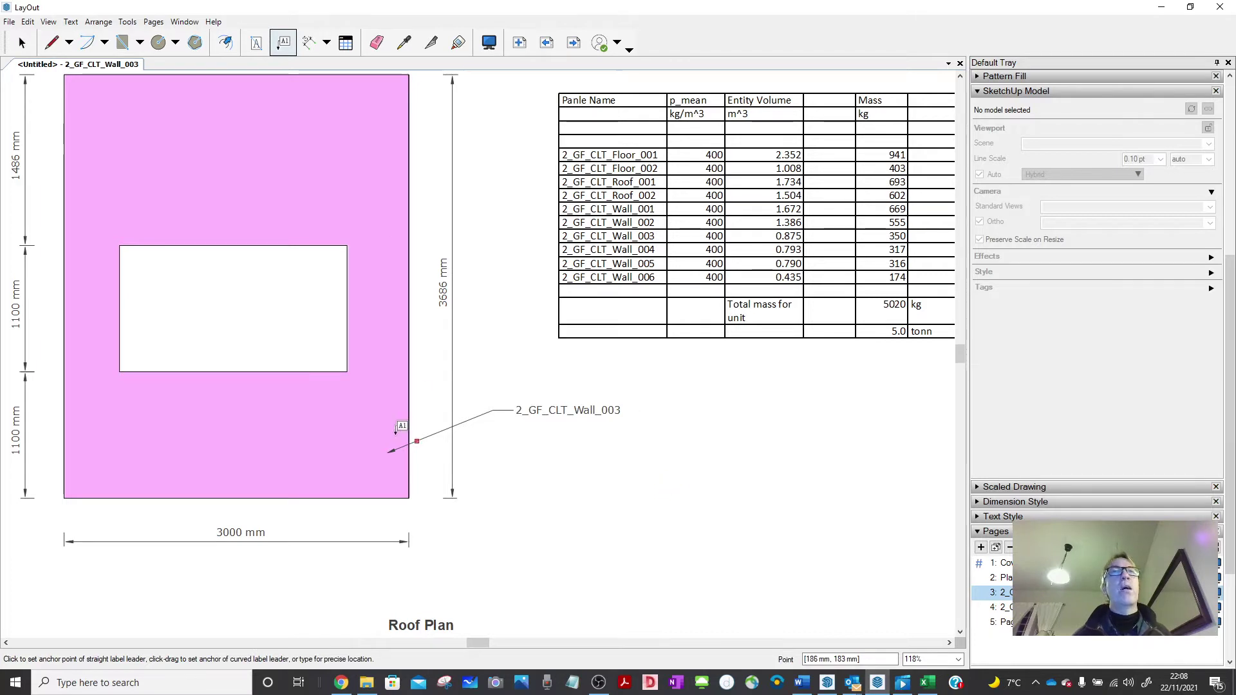
- Delete the leader label from the wall panel drawing
{"action": "scroll", "coordinate": [399, 430], "scroll_direction": "down", "scroll_amount": 3}
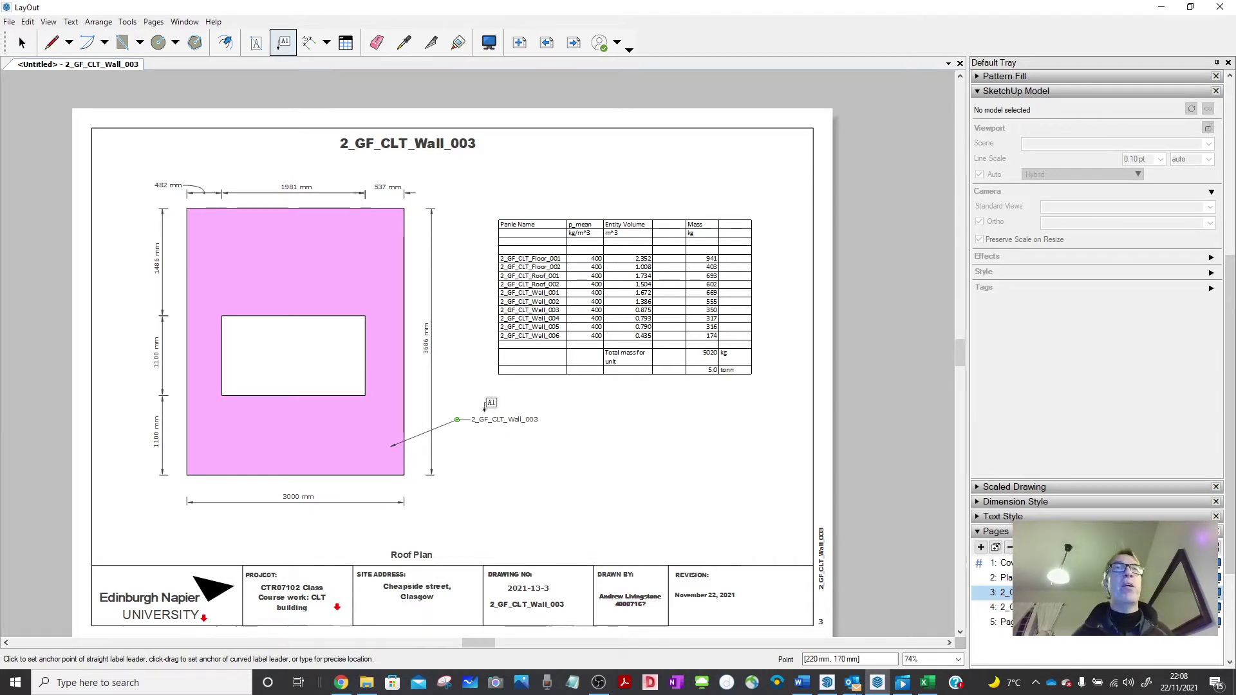
{"action": "scroll", "coordinate": [479, 418], "scroll_direction": "up", "scroll_amount": 1}
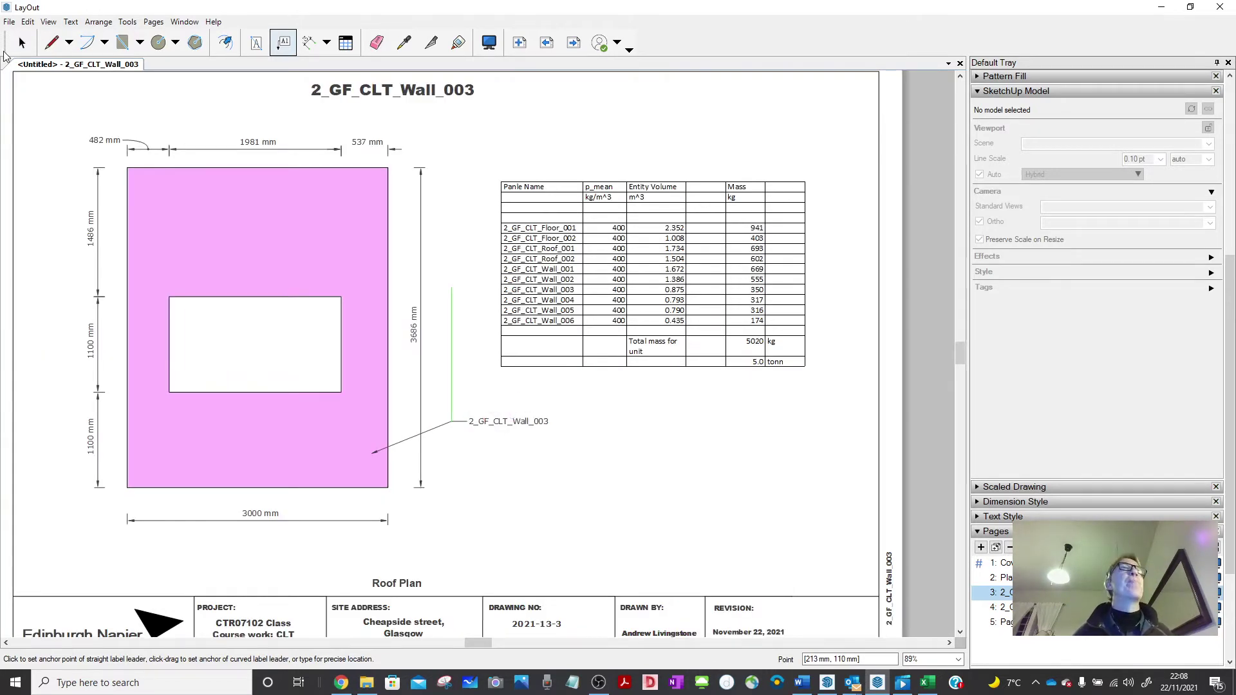
{"action": "key", "text": "space"}
{"action": "left_click", "coordinate": [517, 418]}
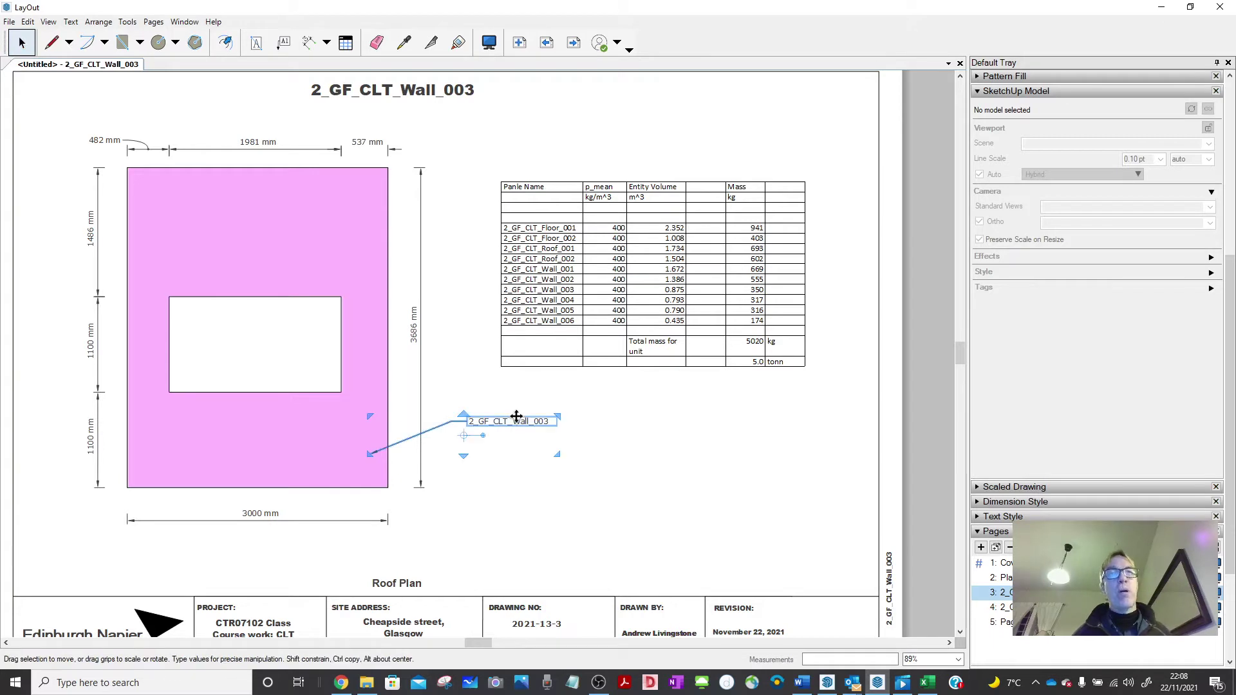
{"action": "key", "text": "Delete"}
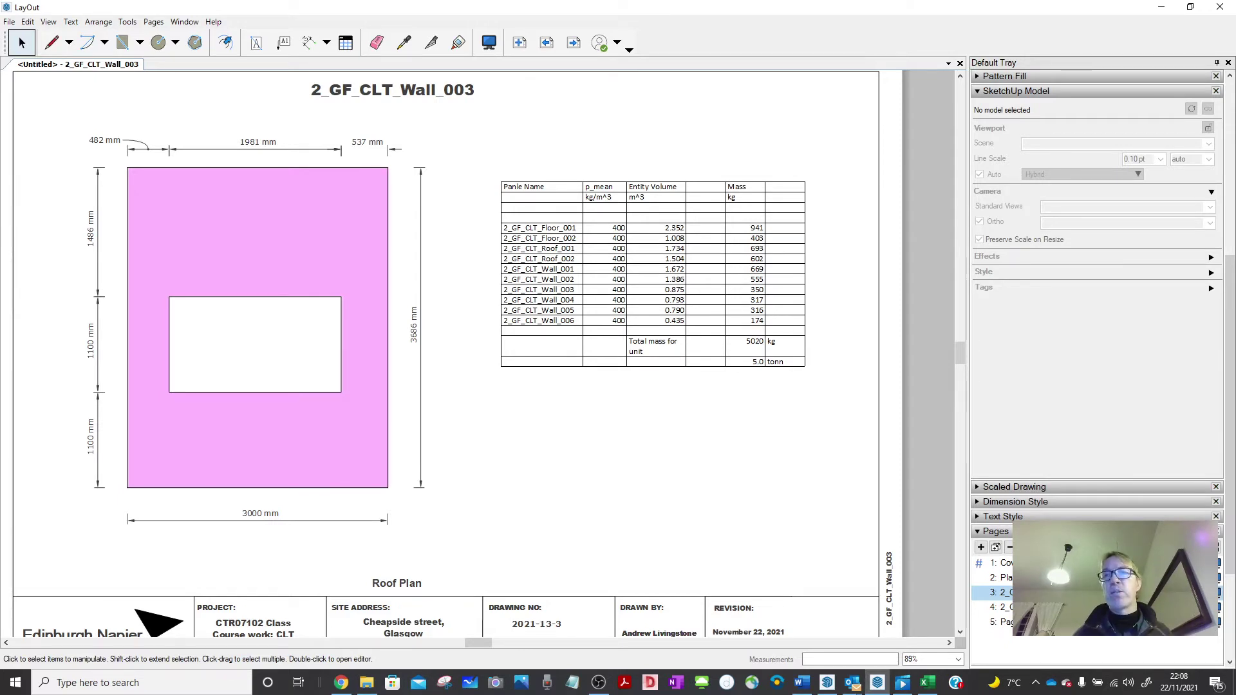
- Rename page 5 as 2_GF_TFP_002, matching the scene name of its timber frame viewport
{"action": "left_click", "coordinate": [1012, 609]}
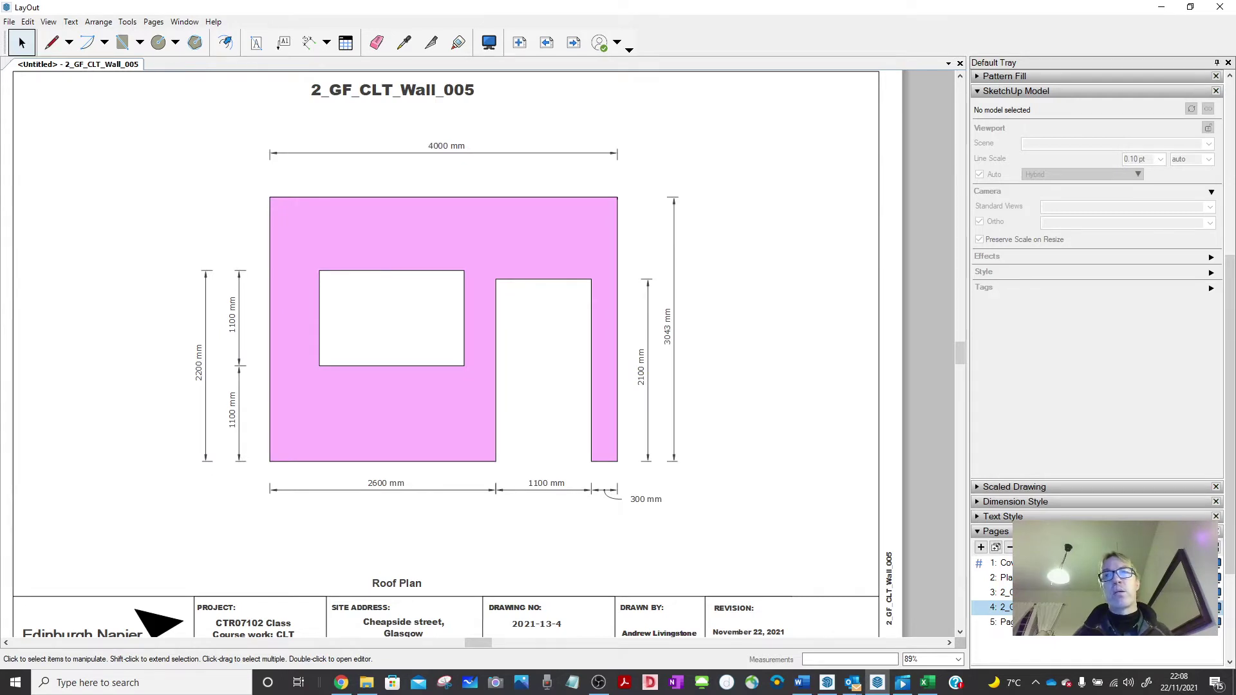
{"action": "left_click", "coordinate": [1005, 622]}
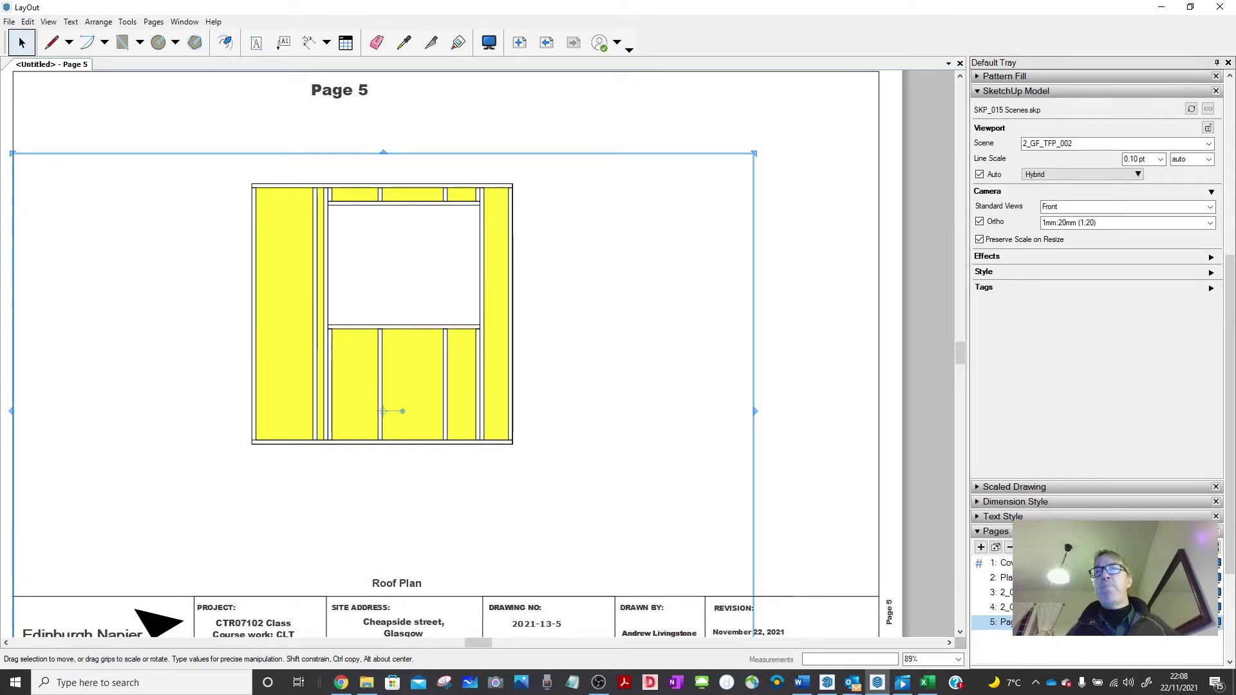
{"action": "double_click", "coordinate": [1019, 623]}
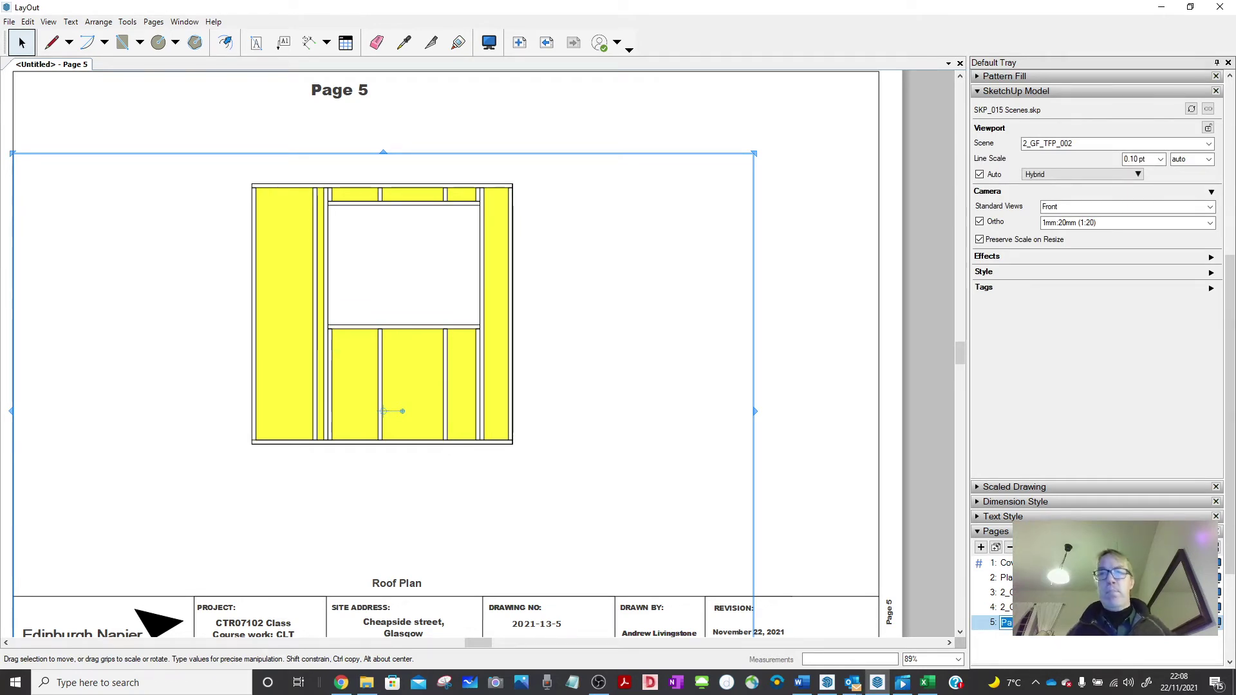
{"action": "type", "text": "2_"}
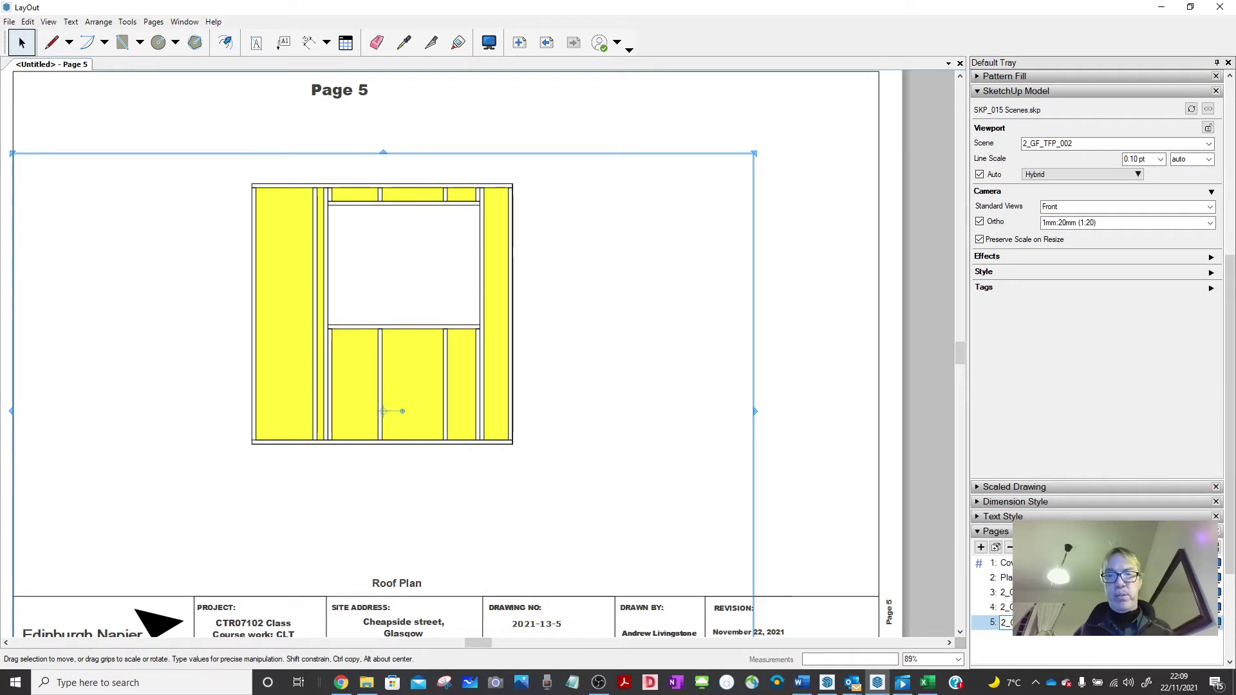
{"action": "key", "text": "Return"}
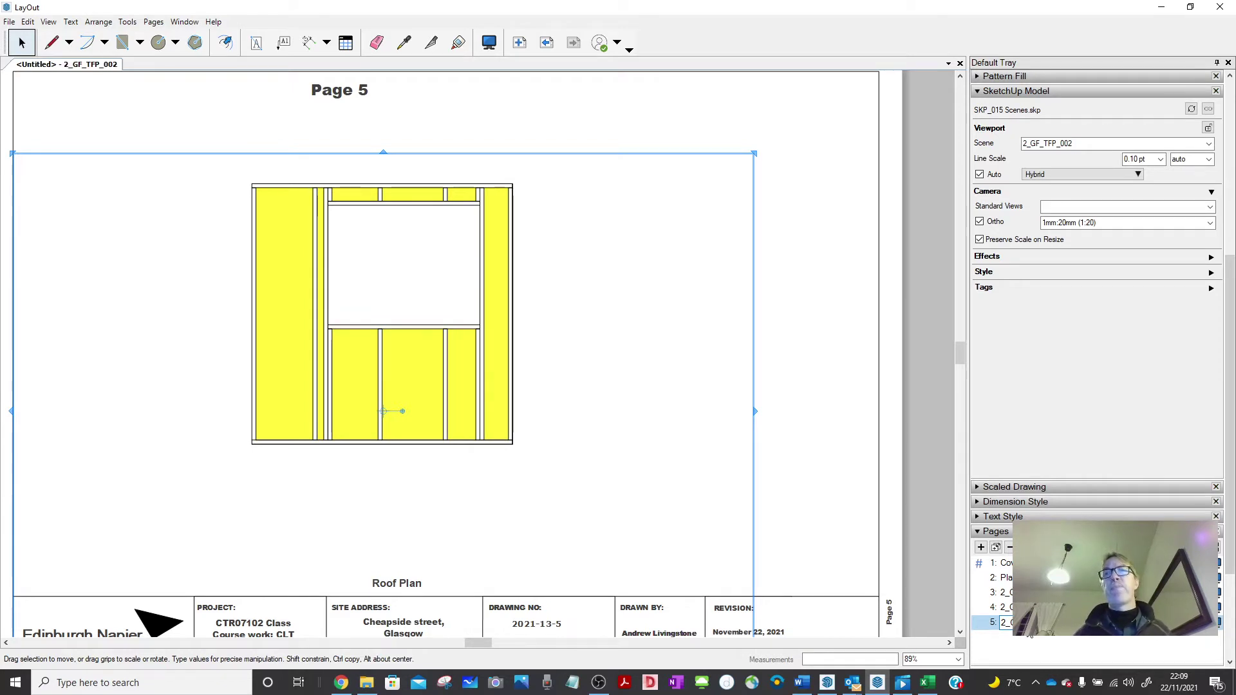
{"action": "left_click", "coordinate": [698, 138]}
- Add a leader label to the yellow OSB sheathing right of the window opening, showing its component Name 2_ZZ_OSB_001
{"action": "left_click", "coordinate": [284, 42]}
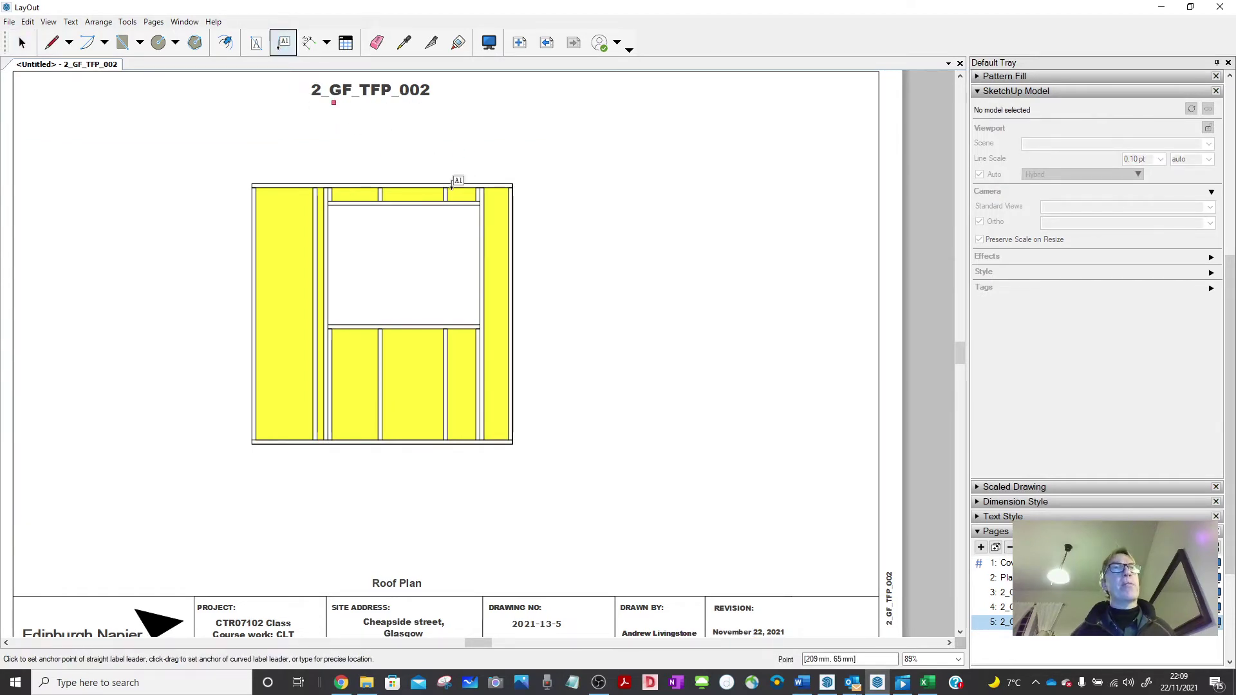
{"action": "left_click", "coordinate": [498, 212]}
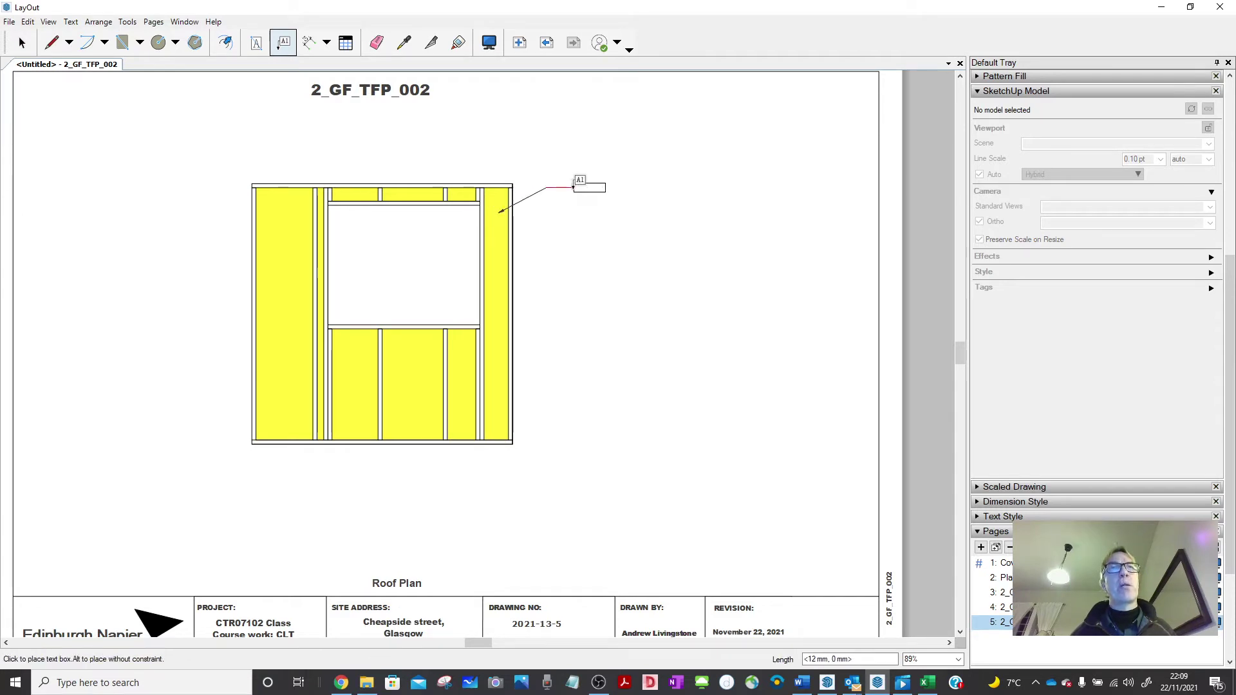
{"action": "left_click", "coordinate": [574, 188]}
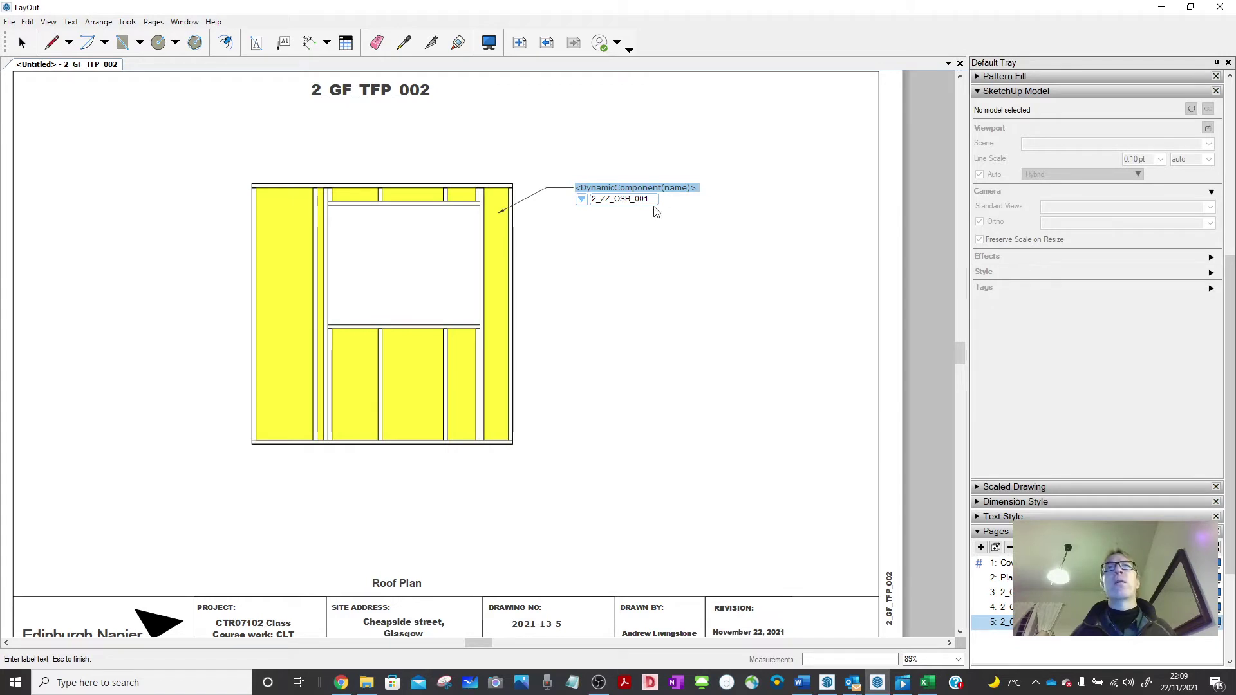
{"action": "left_click", "coordinate": [581, 201]}
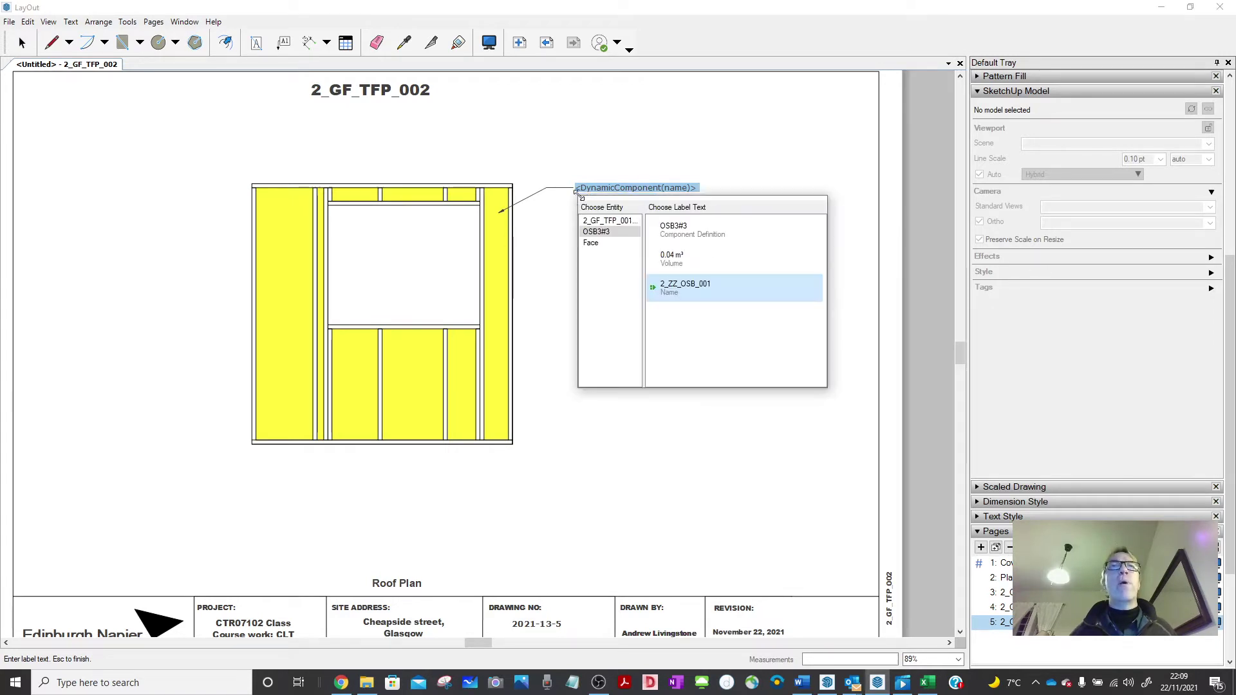
{"action": "left_click", "coordinate": [609, 222]}
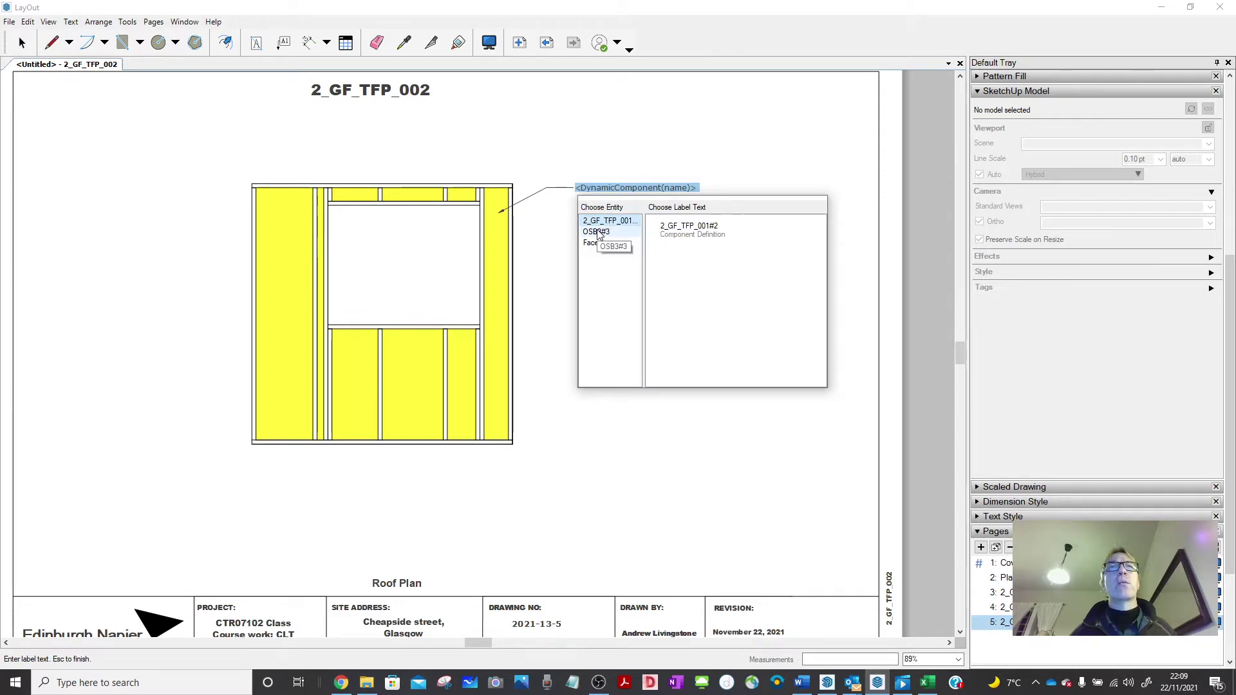
{"action": "left_click", "coordinate": [598, 233]}
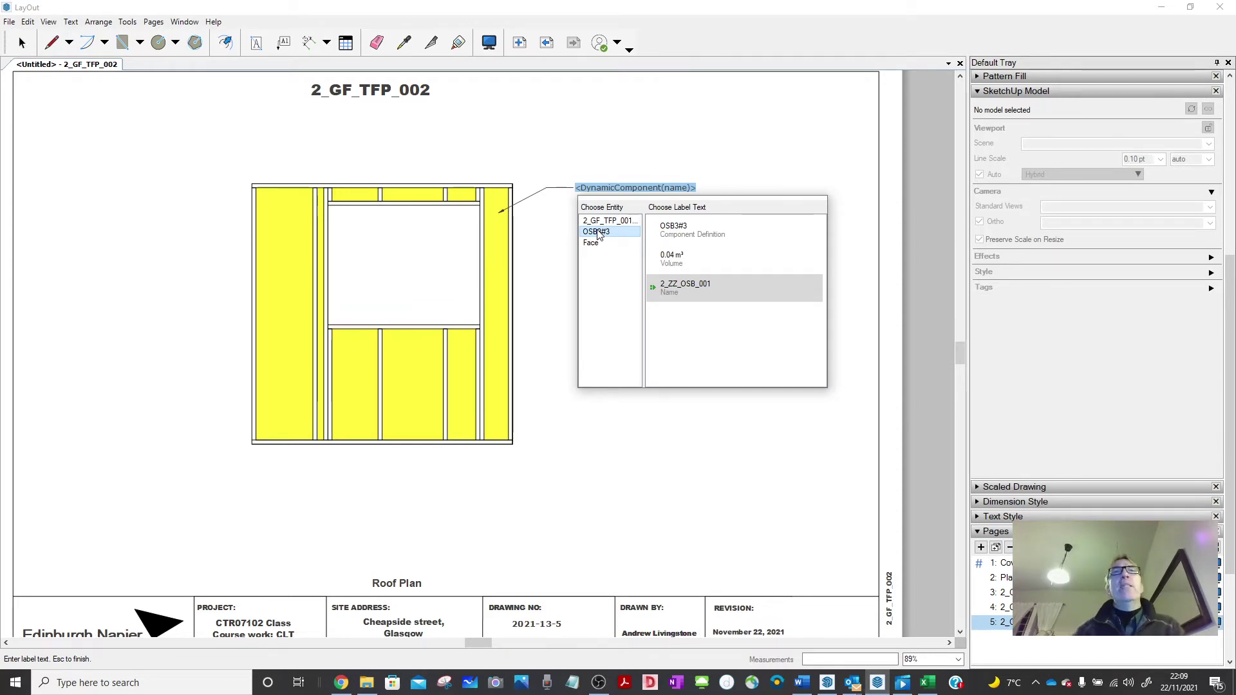
{"action": "left_click", "coordinate": [611, 222]}
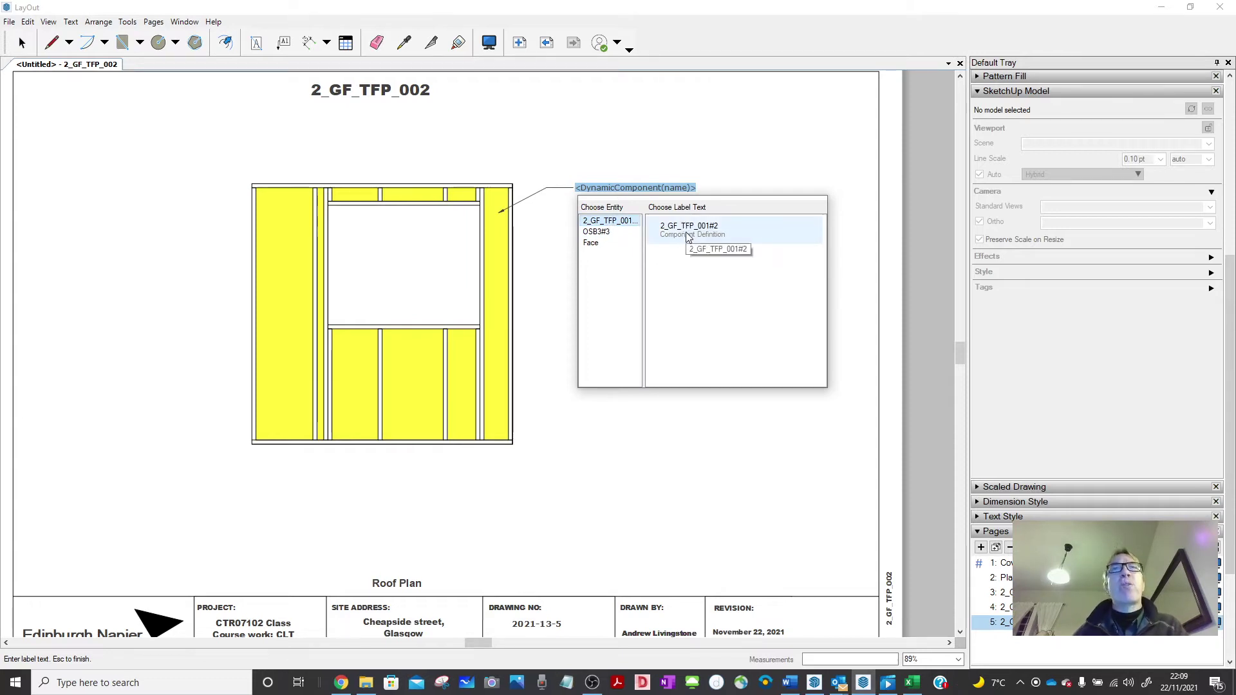
{"action": "left_click", "coordinate": [593, 232]}
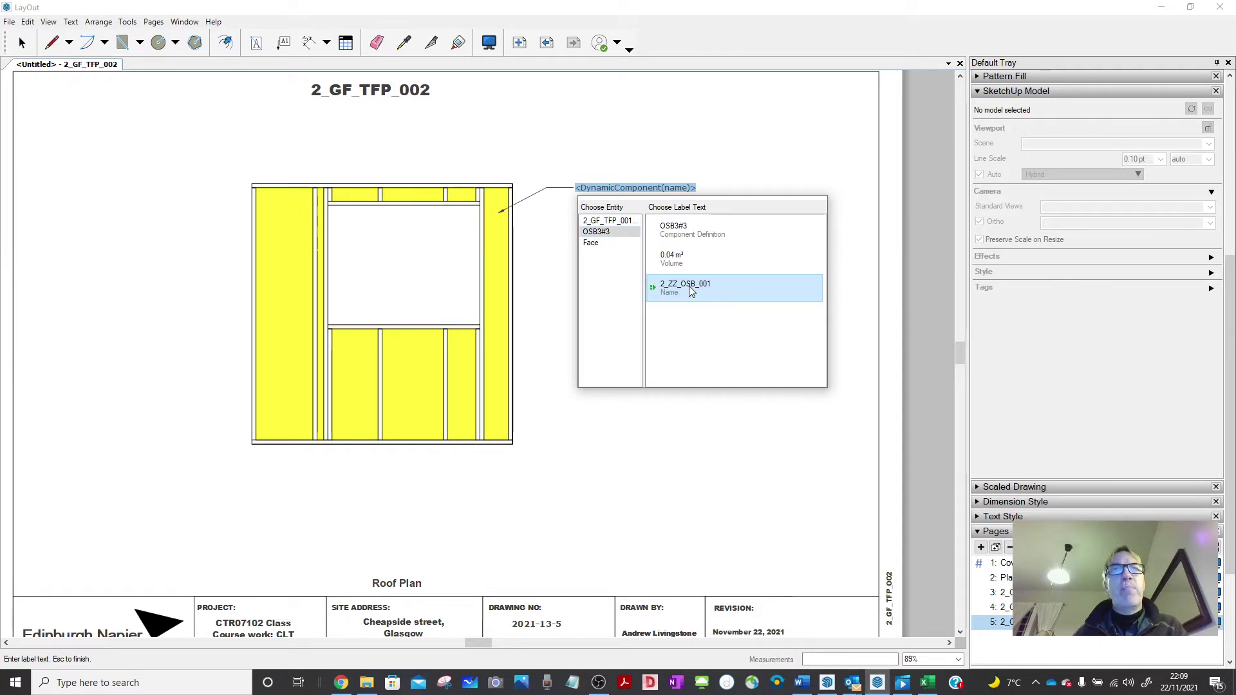
{"action": "left_click", "coordinate": [661, 259]}
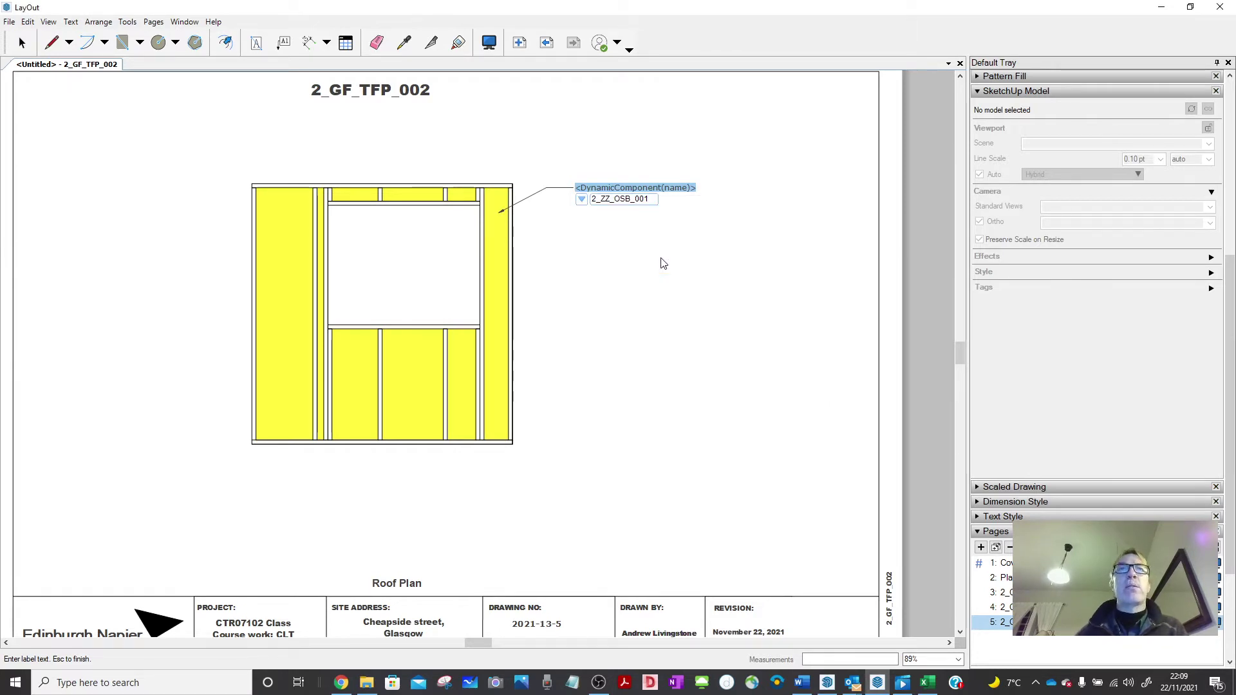
{"action": "key", "text": "Escape"}
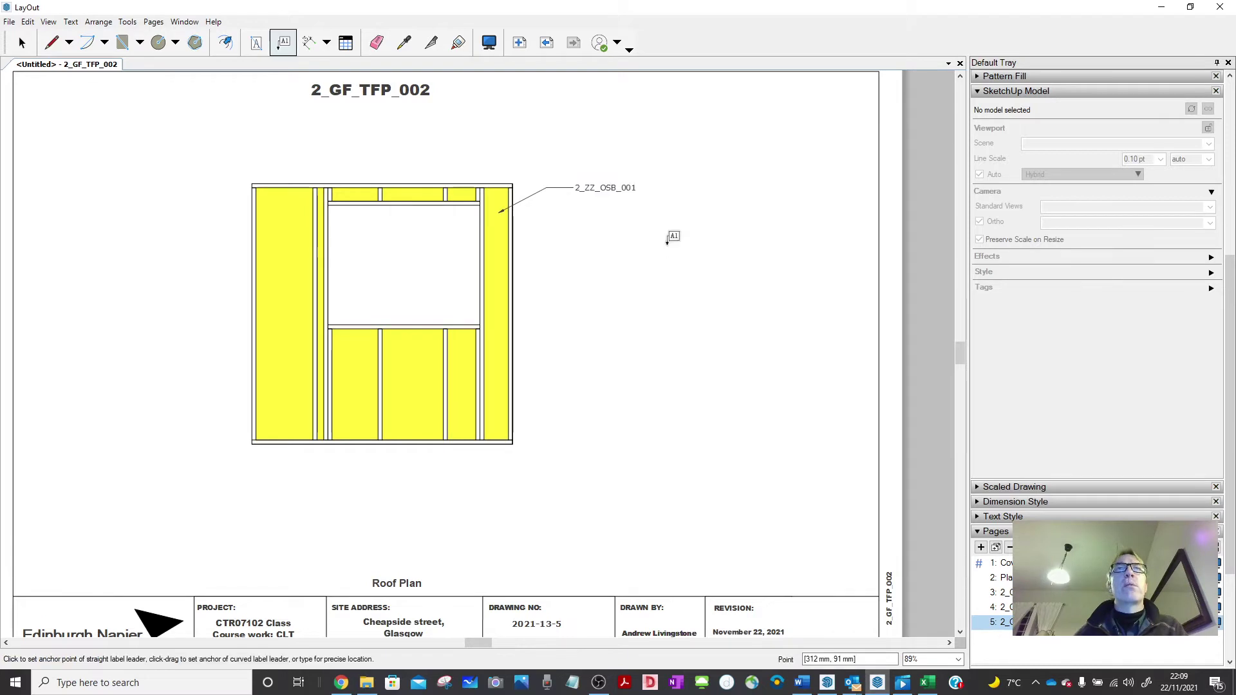
- Add a leader label to the top rail of the timber frame panel, using the C16Plus component's Name 2_ZZ_Tim_TotRail
{"action": "scroll", "coordinate": [499, 171], "scroll_direction": "up", "scroll_amount": 3}
{"action": "scroll", "coordinate": [499, 171], "scroll_direction": "up", "scroll_amount": 2}
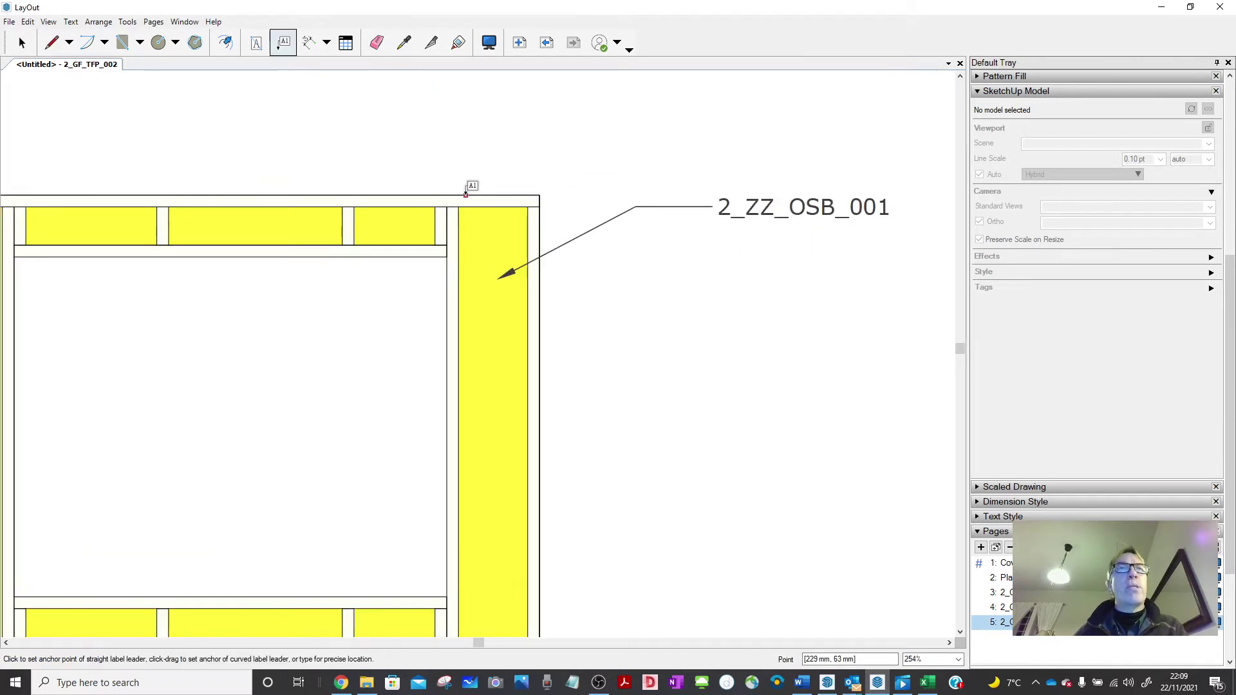
{"action": "left_click", "coordinate": [482, 191]}
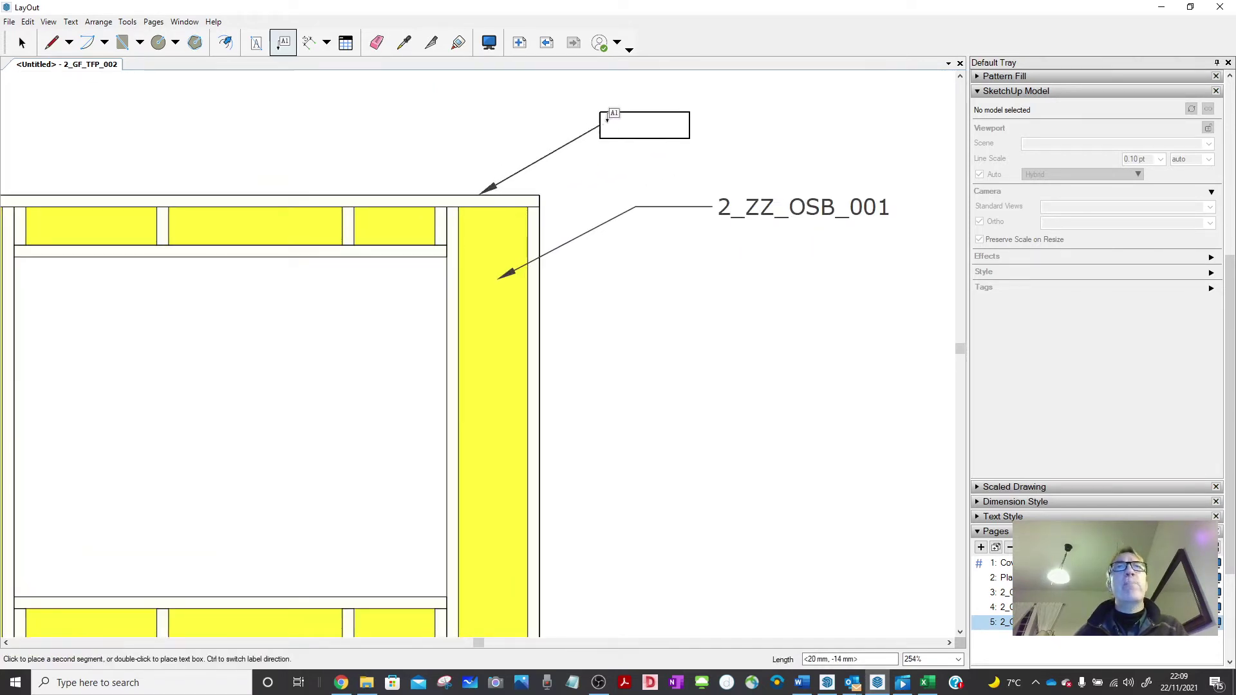
{"action": "left_click", "coordinate": [616, 111]}
{"action": "left_click", "coordinate": [671, 109]}
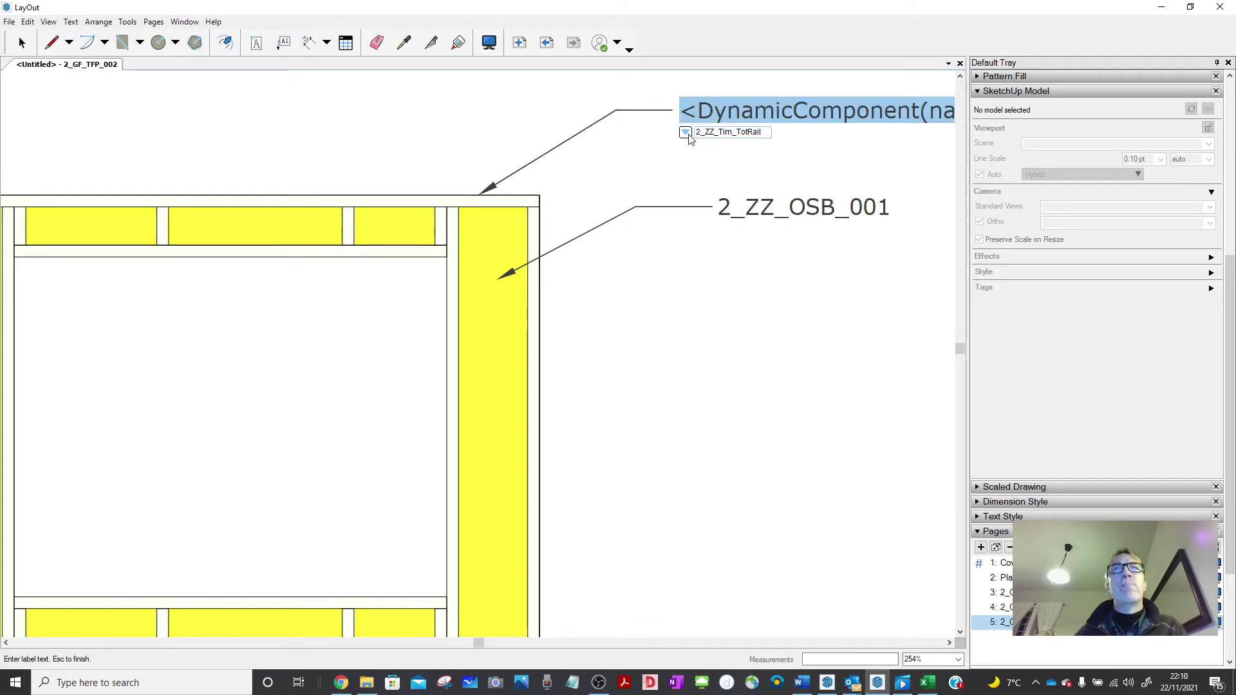
{"action": "left_click", "coordinate": [685, 133]}
{"action": "left_click", "coordinate": [700, 153]}
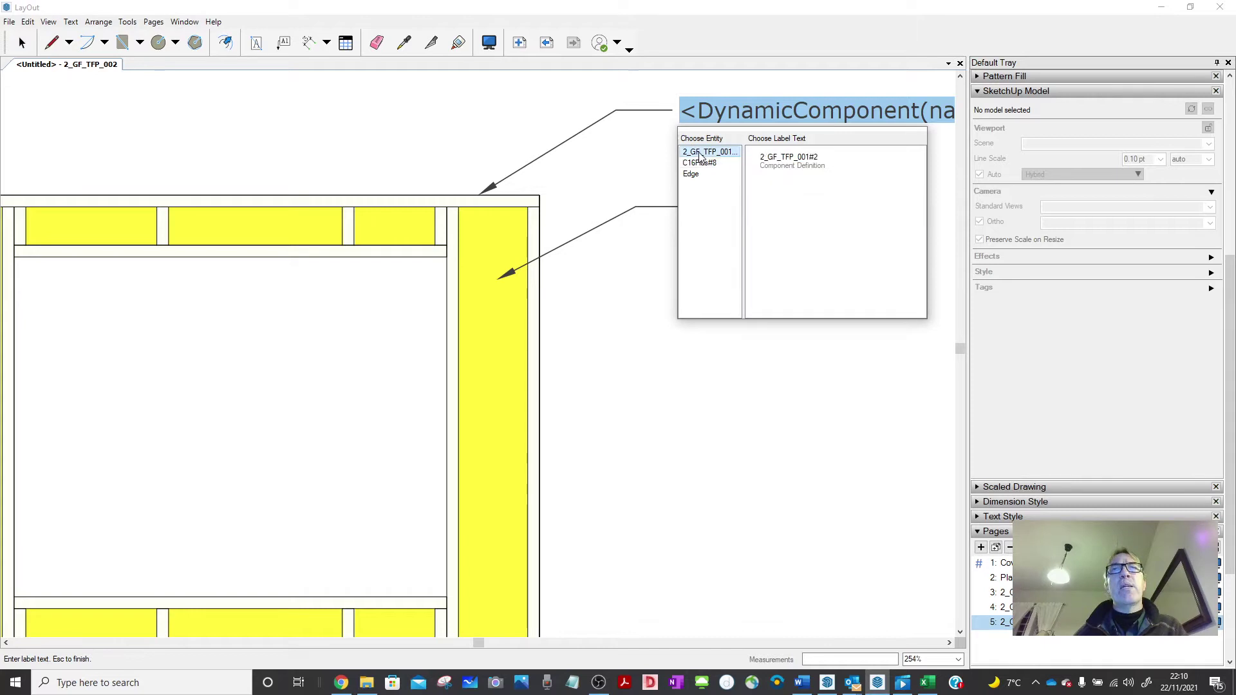
{"action": "left_click", "coordinate": [702, 164]}
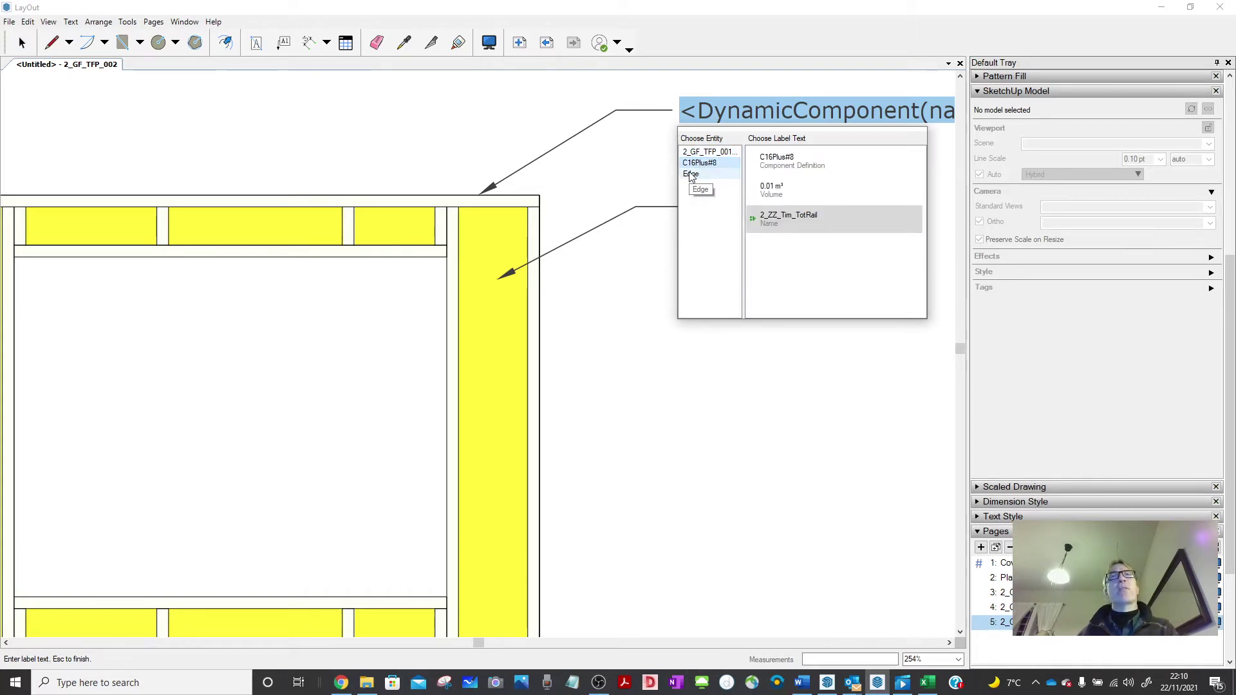
{"action": "left_click", "coordinate": [775, 219]}
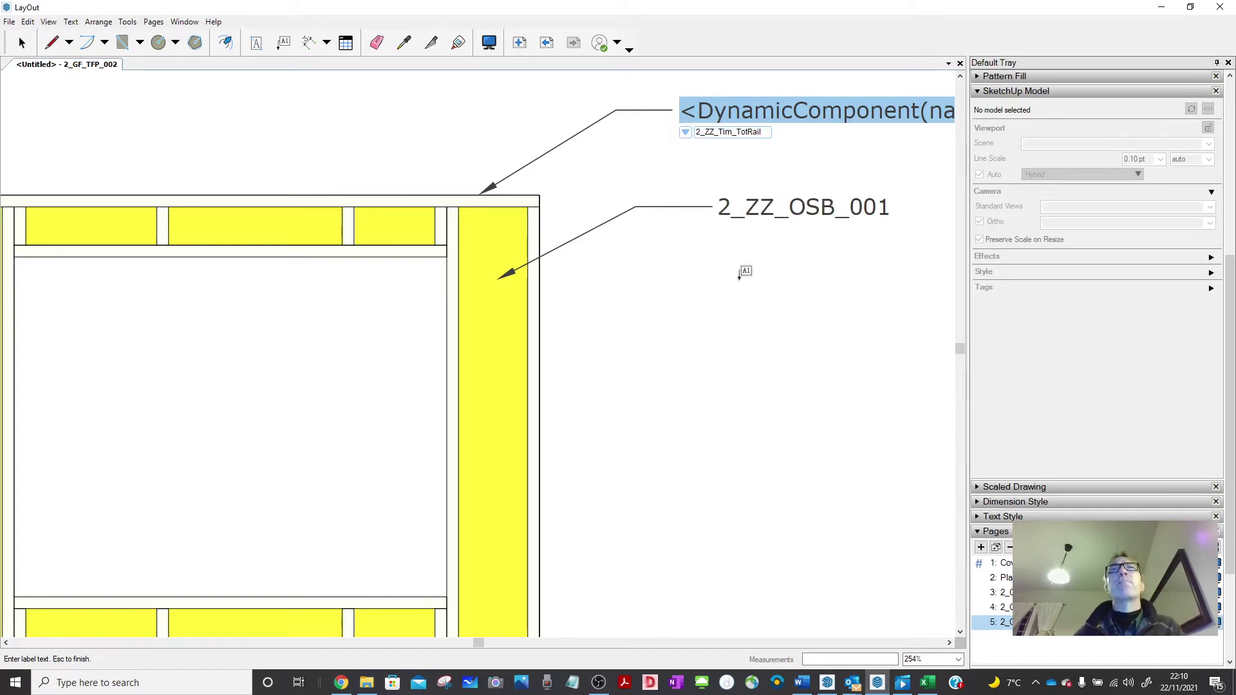
{"action": "key", "text": "Escape"}
{"action": "scroll", "coordinate": [526, 222], "scroll_direction": "down", "scroll_amount": 3}
{"action": "scroll", "coordinate": [511, 206], "scroll_direction": "down", "scroll_amount": 2}
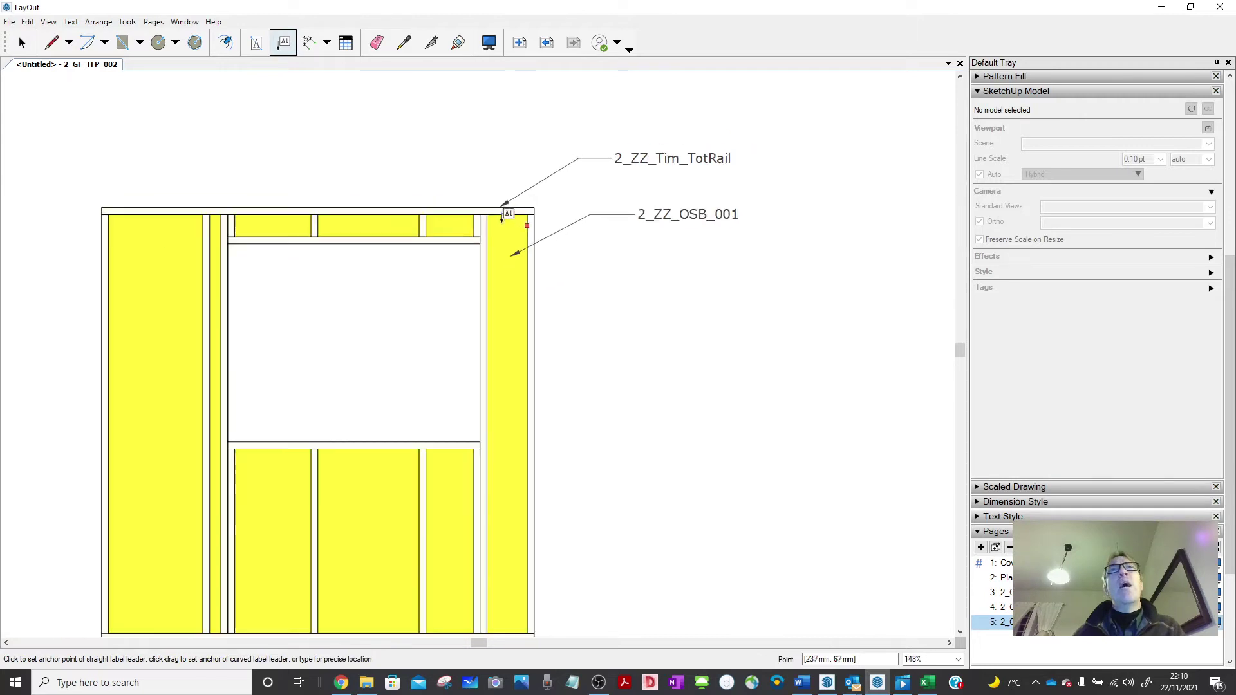
{"action": "scroll", "coordinate": [419, 267], "scroll_direction": "up", "scroll_amount": 5}
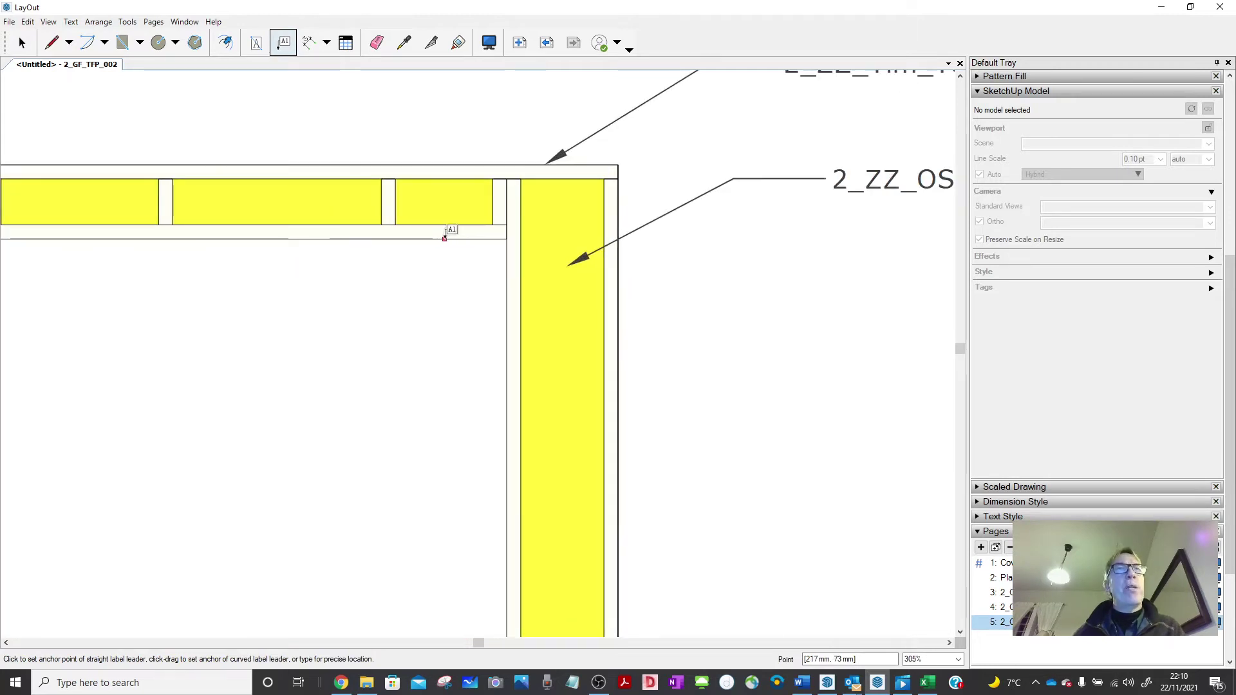
{"action": "left_click", "coordinate": [437, 237]}
{"action": "scroll", "coordinate": [379, 322], "scroll_direction": "down", "scroll_amount": 3}
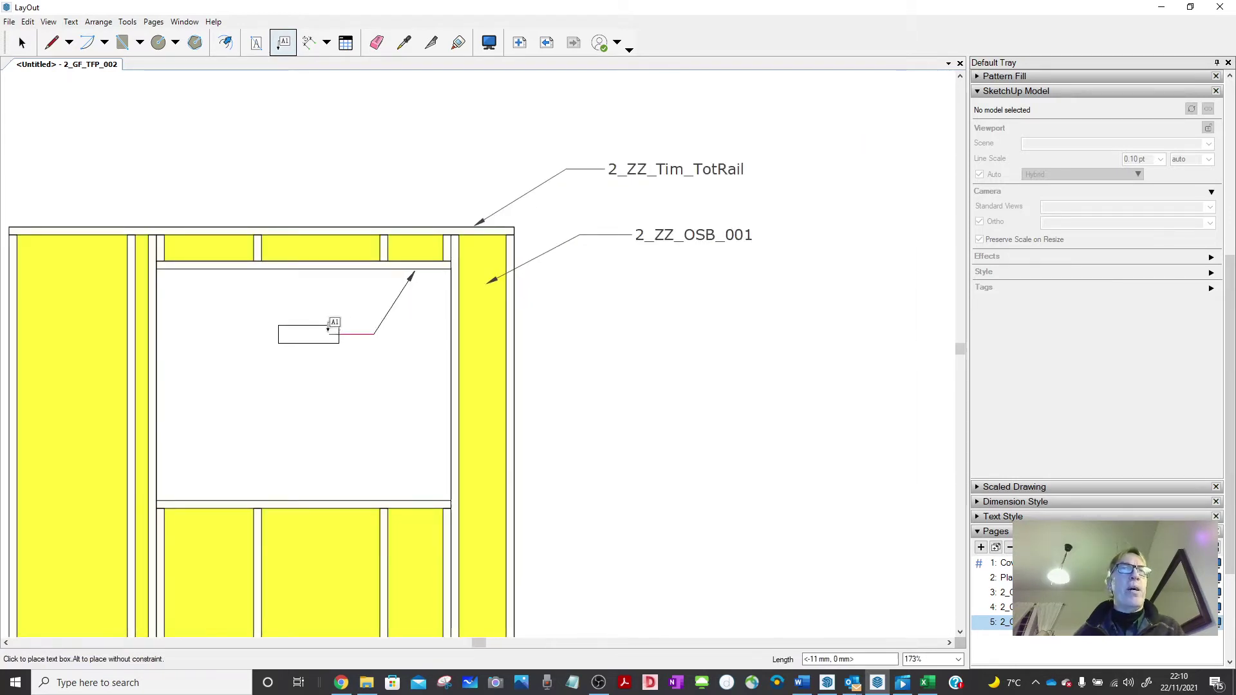
{"action": "left_click", "coordinate": [324, 335]}
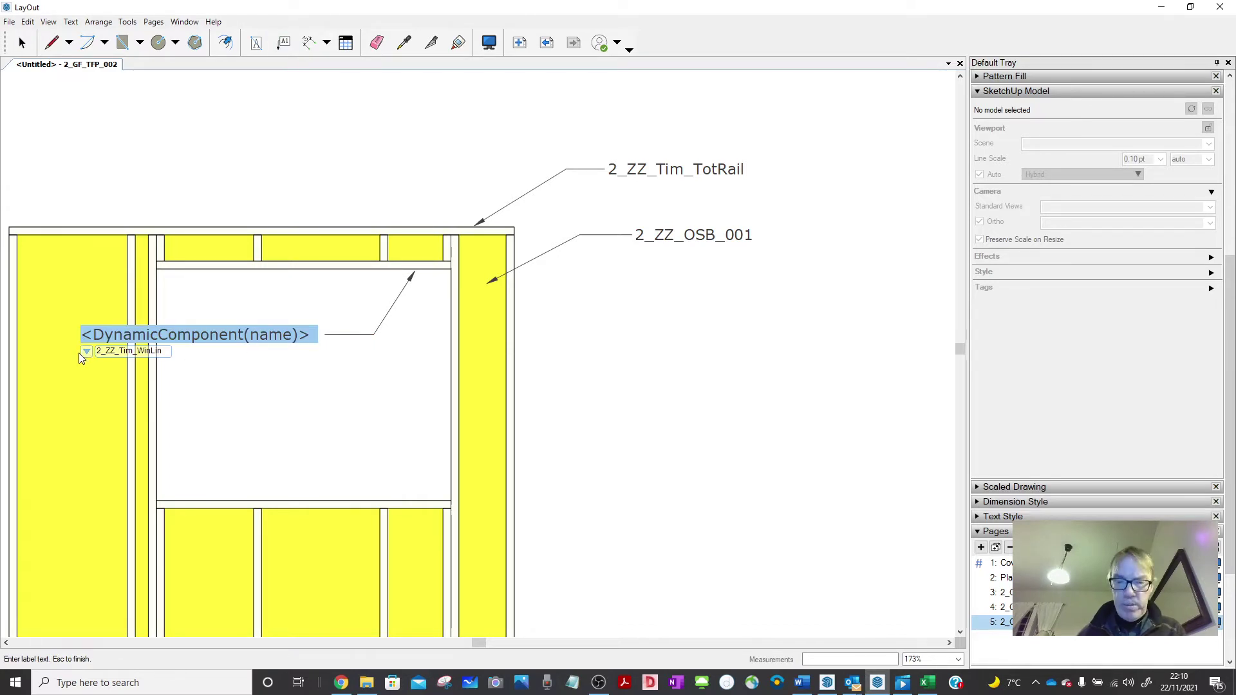
{"action": "key", "text": "BackSpace"}
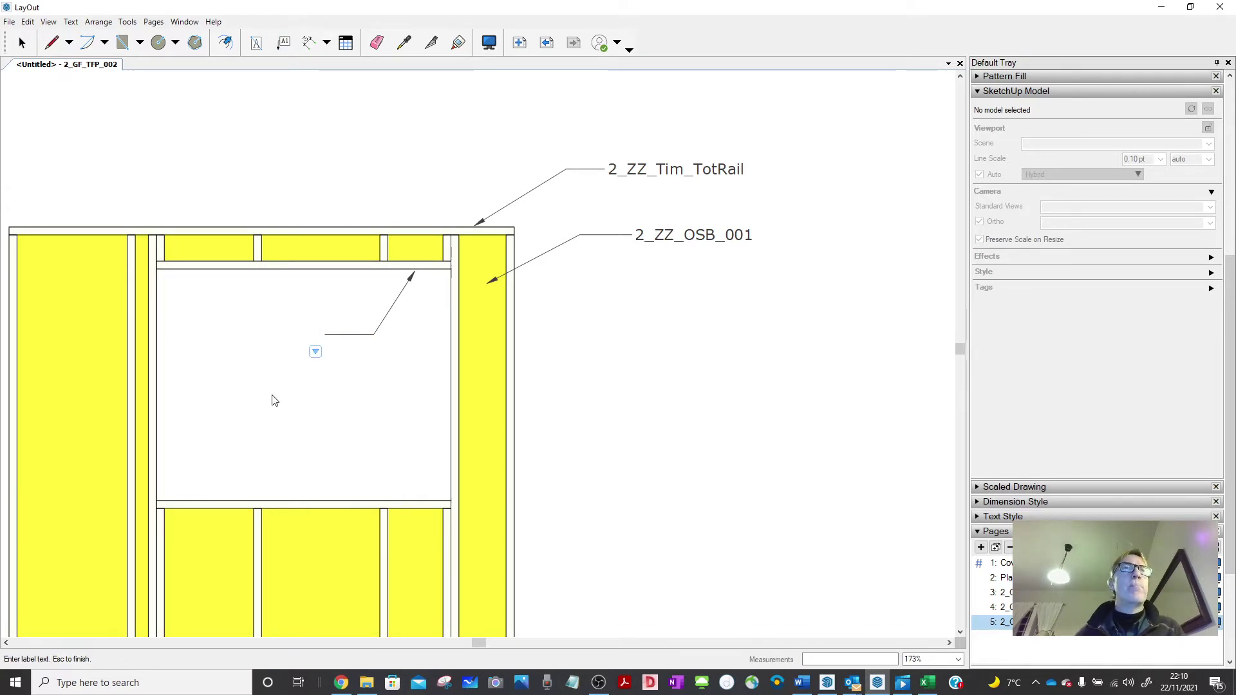
{"action": "left_click", "coordinate": [165, 116]}
{"action": "left_click", "coordinate": [22, 43]}
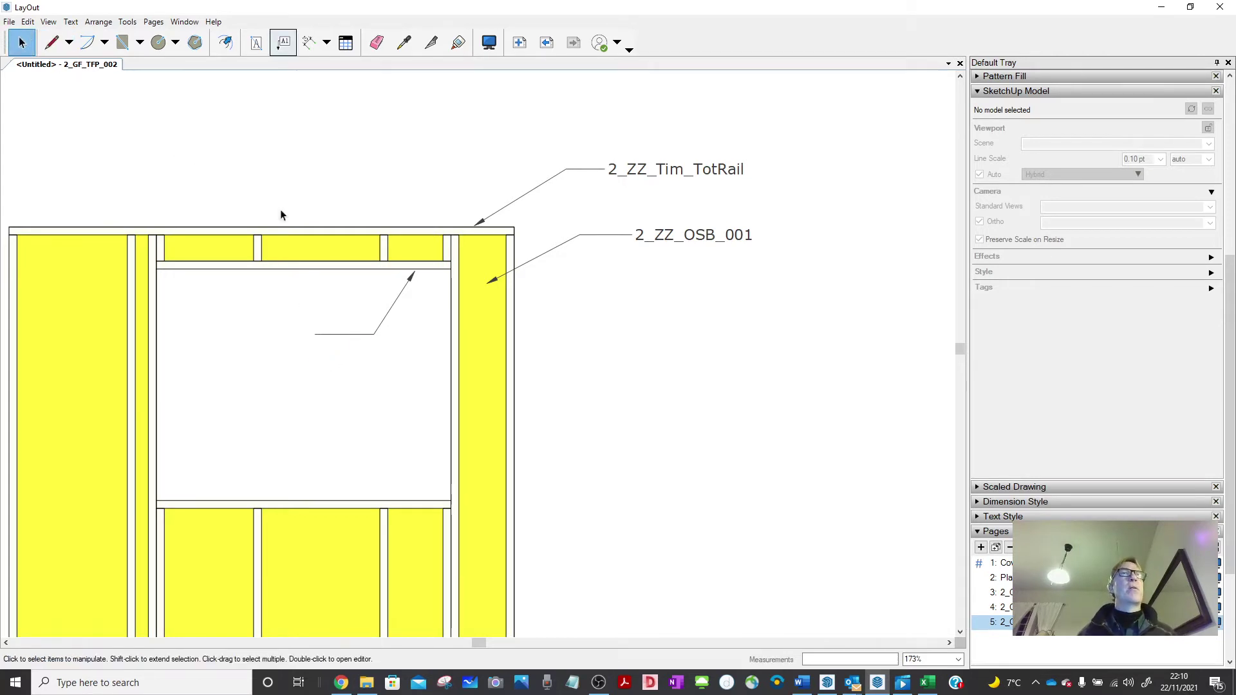
{"action": "left_click", "coordinate": [397, 300]}
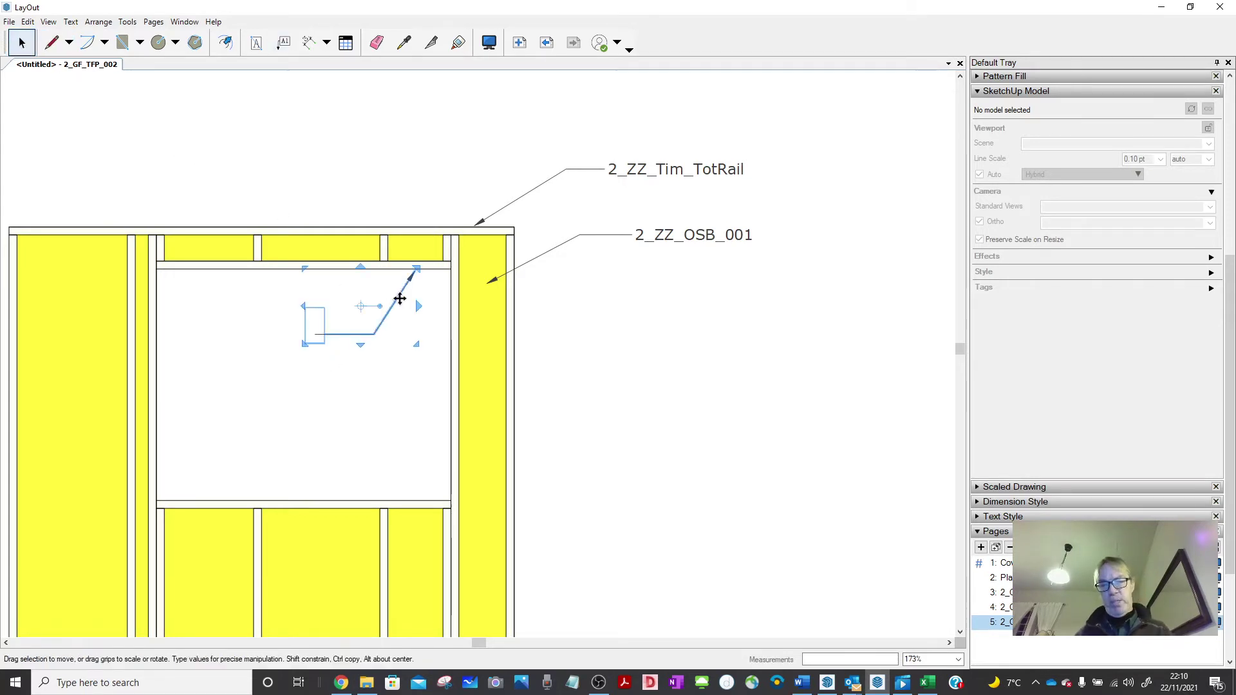
{"action": "key", "text": "Delete"}
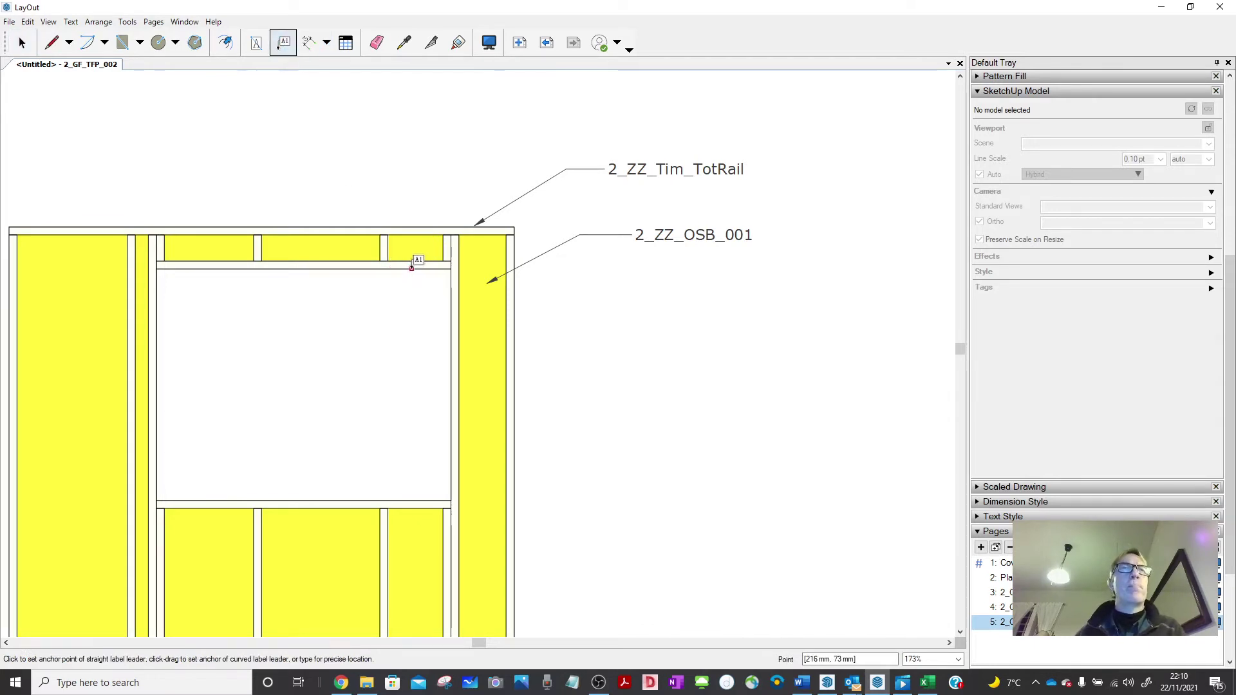
- Label the window lintel with its component Name 2_ZZ_Tim_WinLin, placing the text inside the window opening
{"action": "left_click", "coordinate": [411, 269]}
{"action": "left_click", "coordinate": [388, 302]}
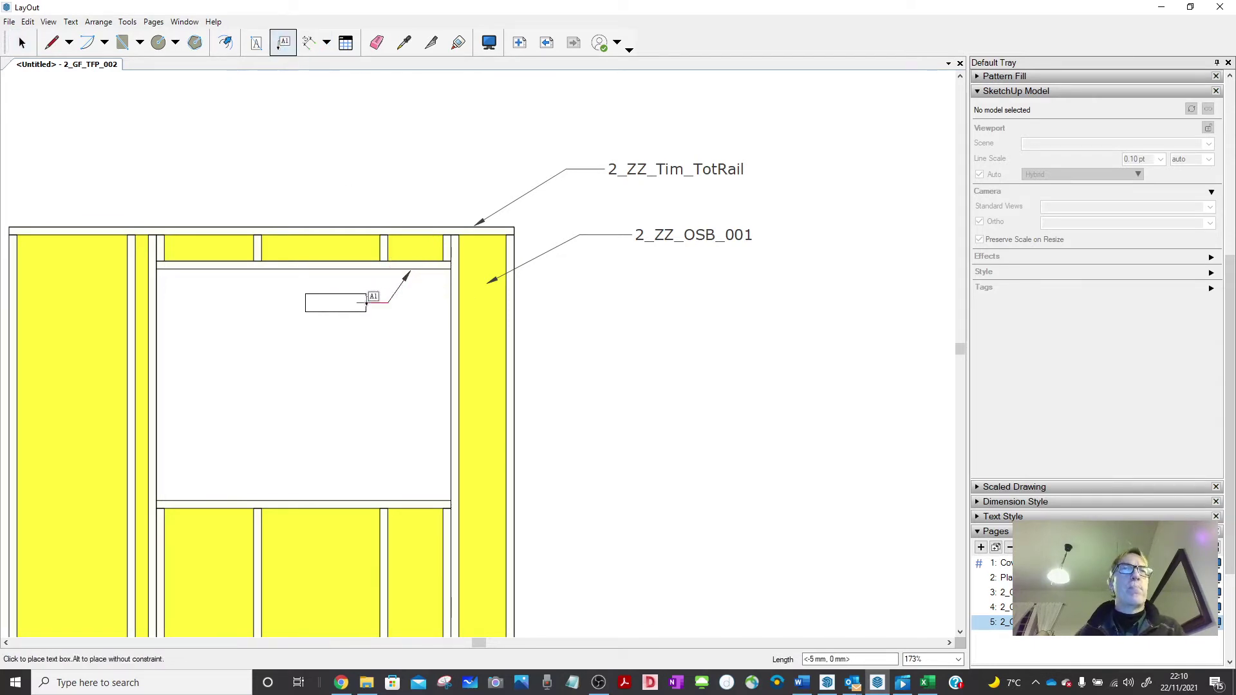
{"action": "left_click", "coordinate": [367, 302]}
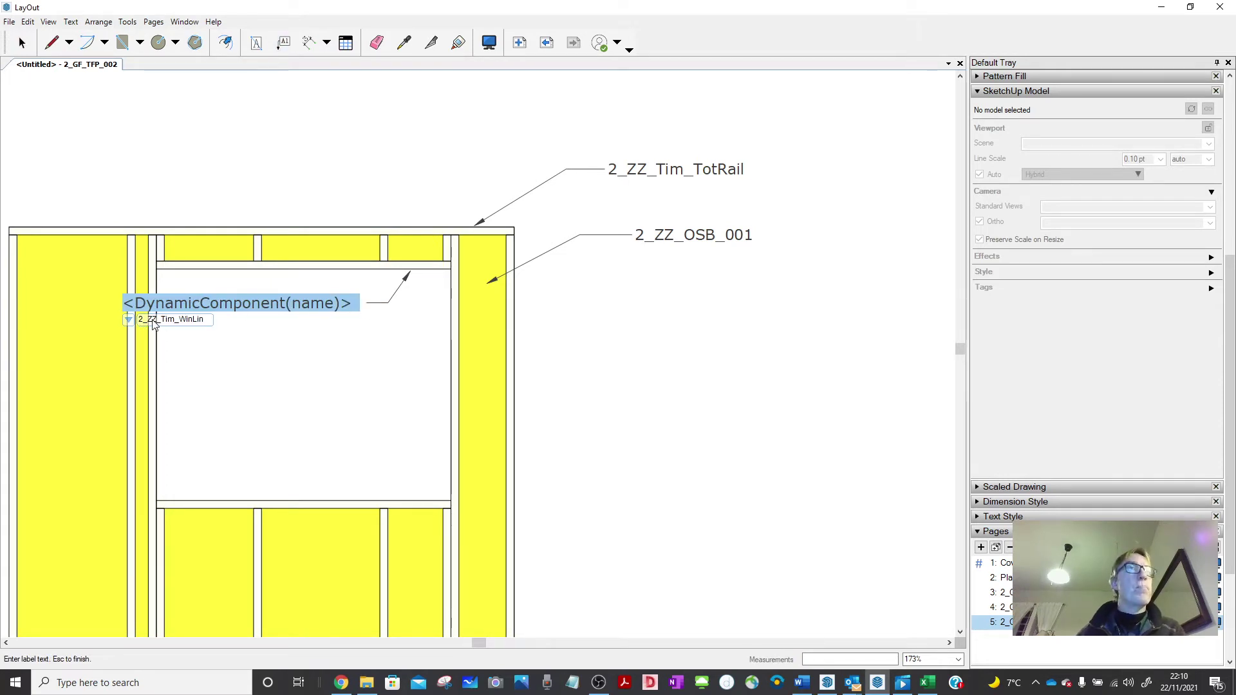
{"action": "left_click", "coordinate": [128, 320]}
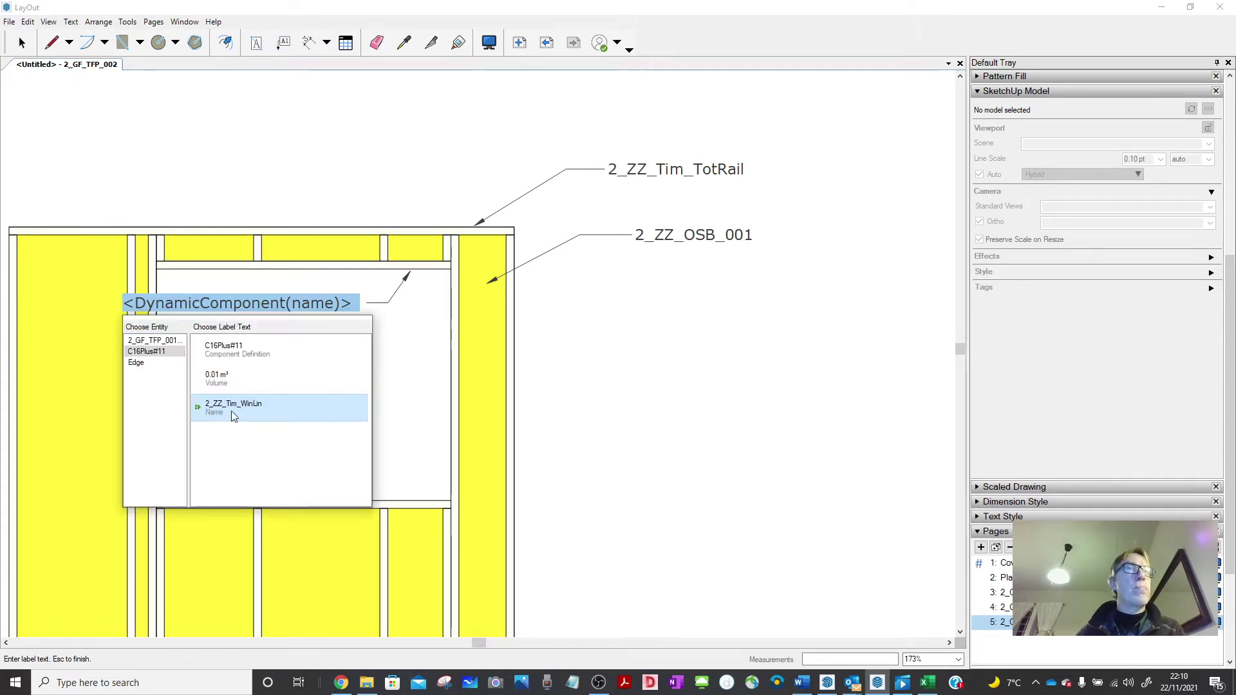
{"action": "left_click", "coordinate": [235, 408]}
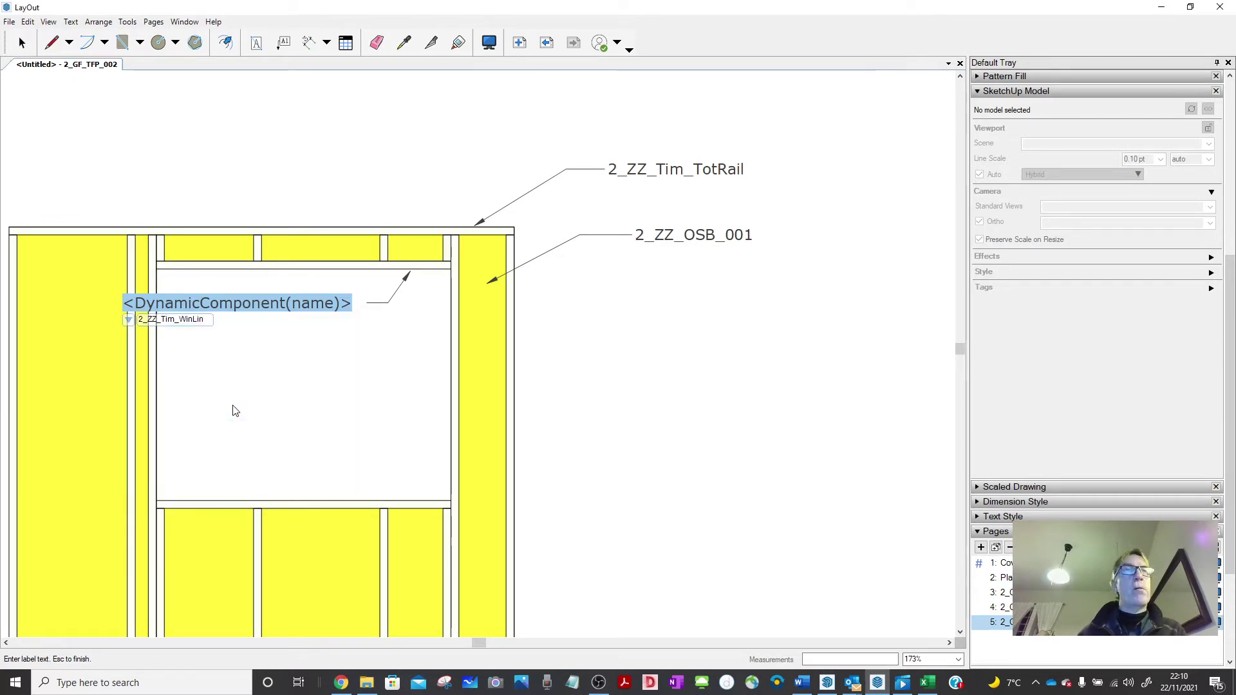
{"action": "key", "text": "Escape"}
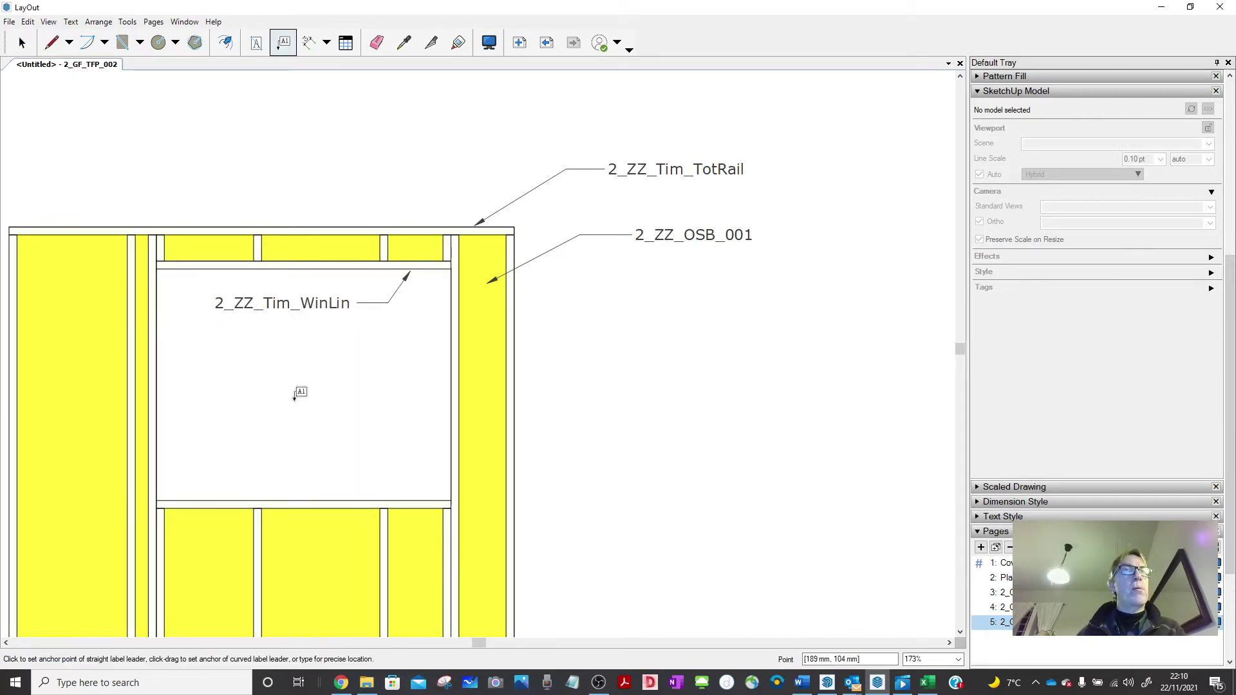
- Label the window sill with its component Name 2_ZZ_Tim_WinSil, placing the text just above it inside the opening
{"action": "left_click", "coordinate": [417, 495]}
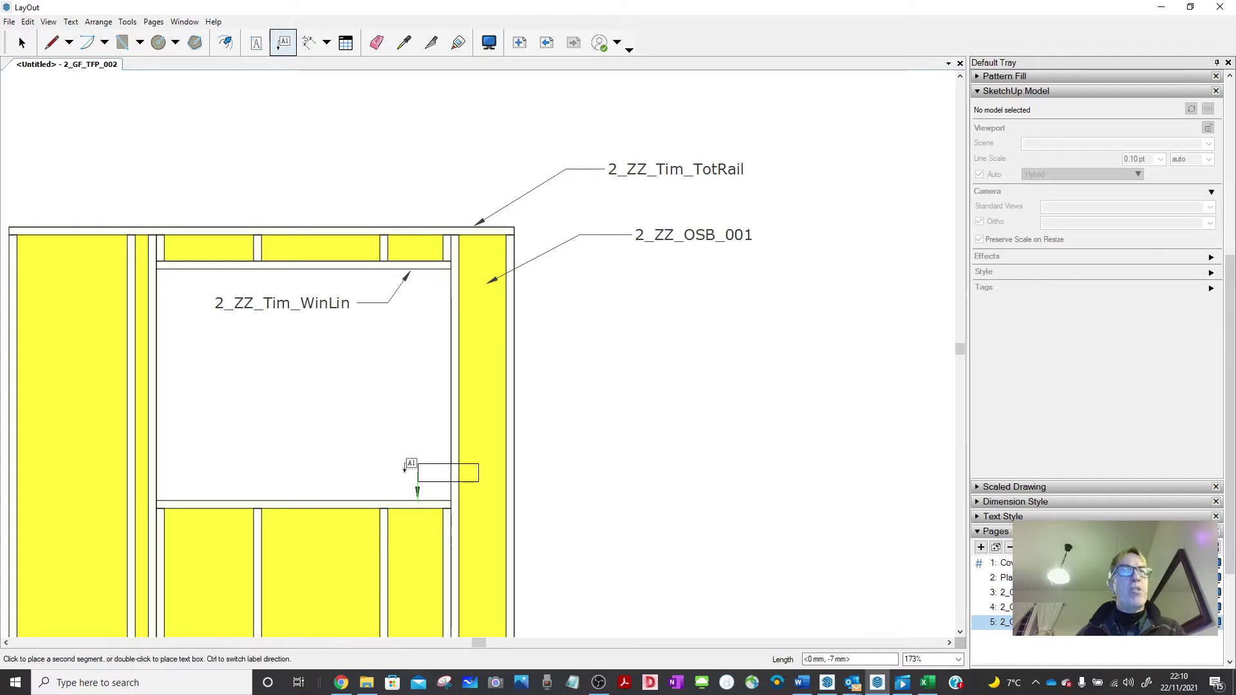
{"action": "left_click", "coordinate": [394, 470]}
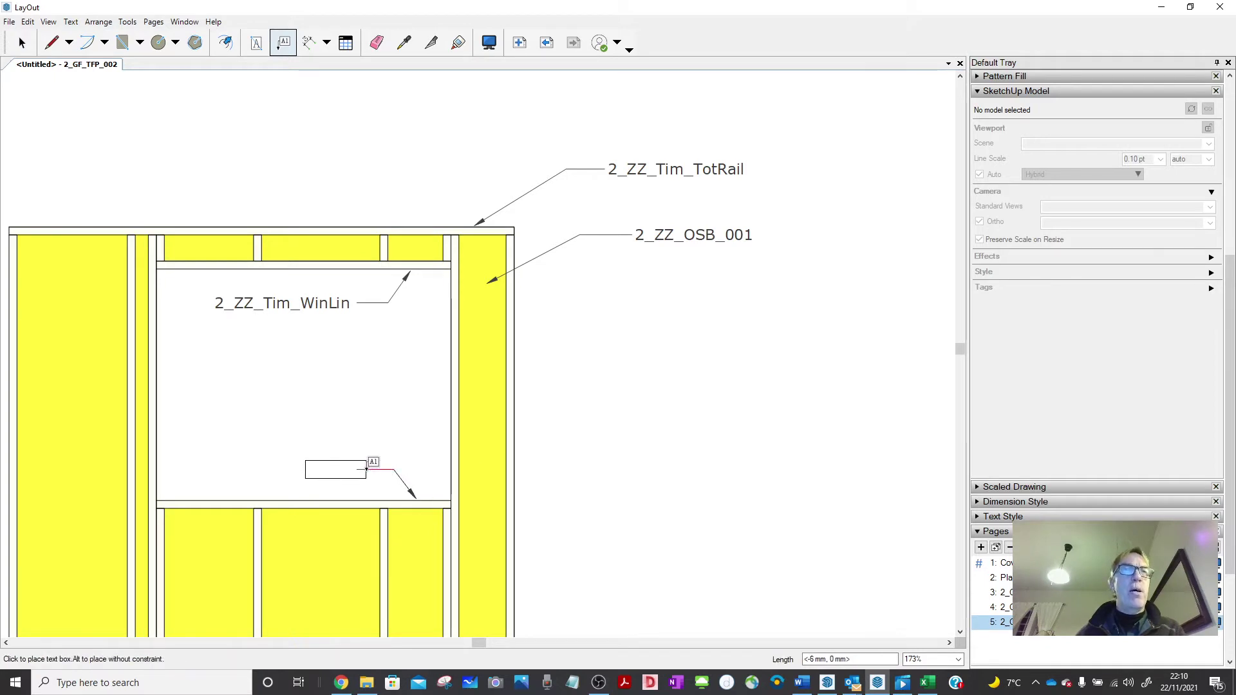
{"action": "left_click", "coordinate": [378, 471]}
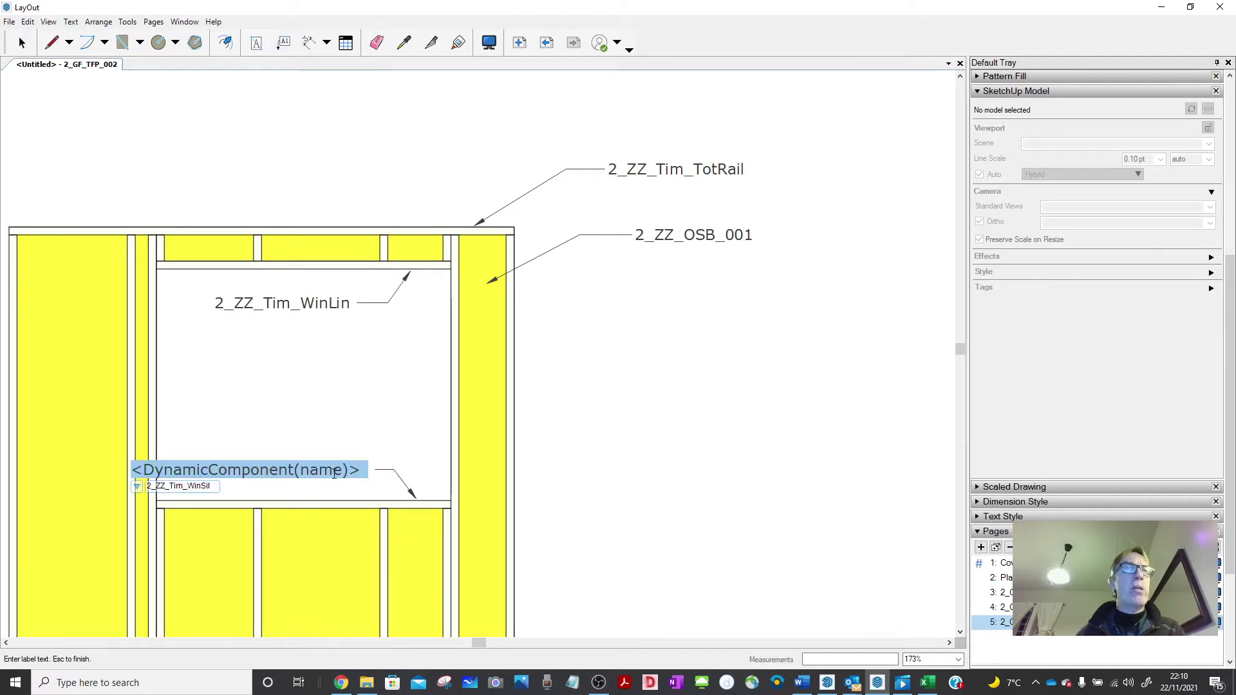
{"action": "left_click", "coordinate": [137, 488]}
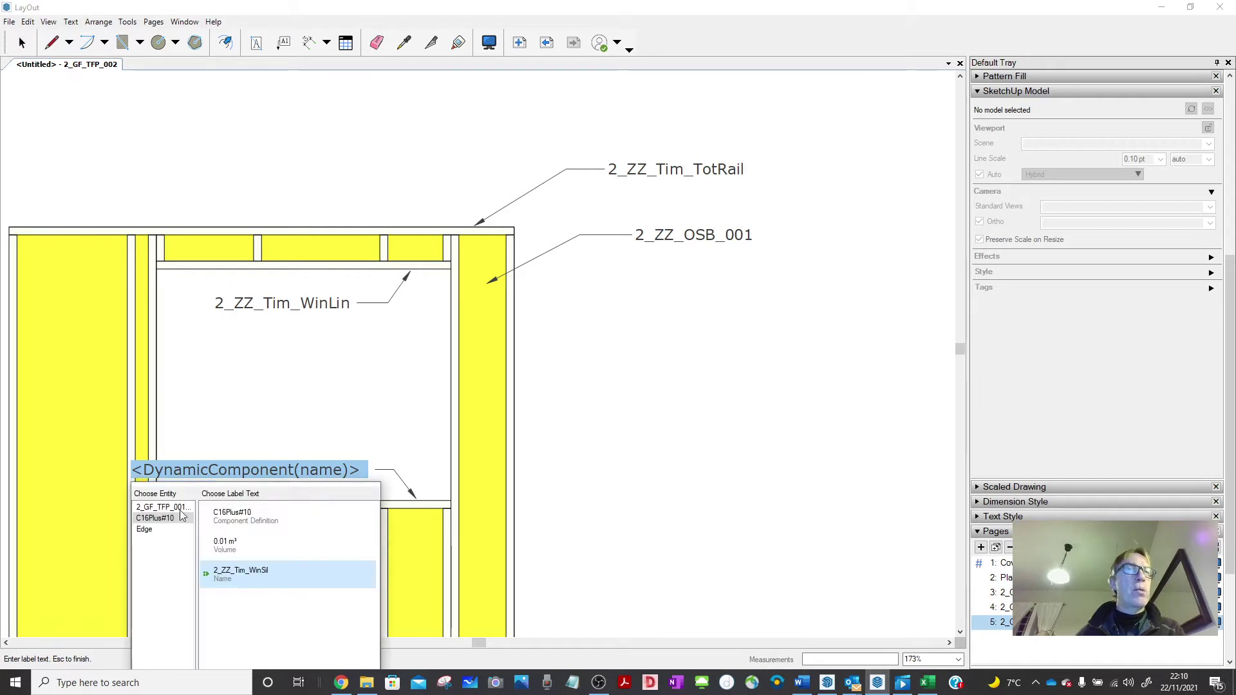
{"action": "left_click", "coordinate": [253, 574]}
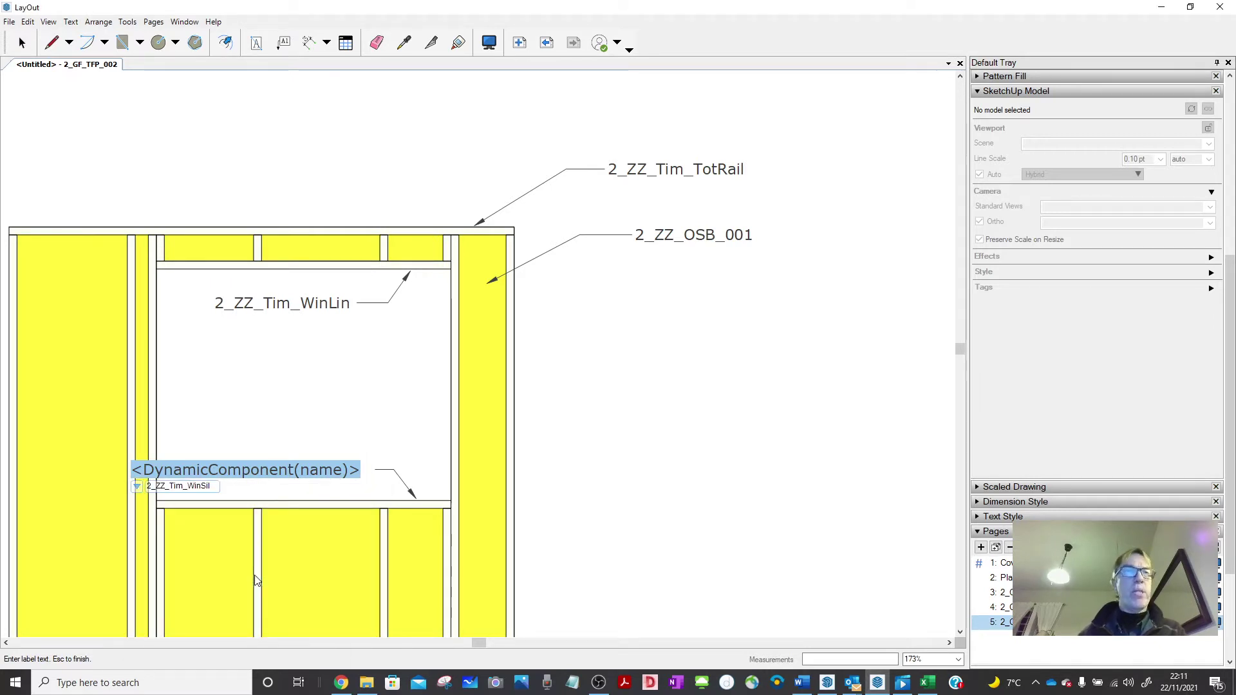
{"action": "left_click", "coordinate": [341, 403]}
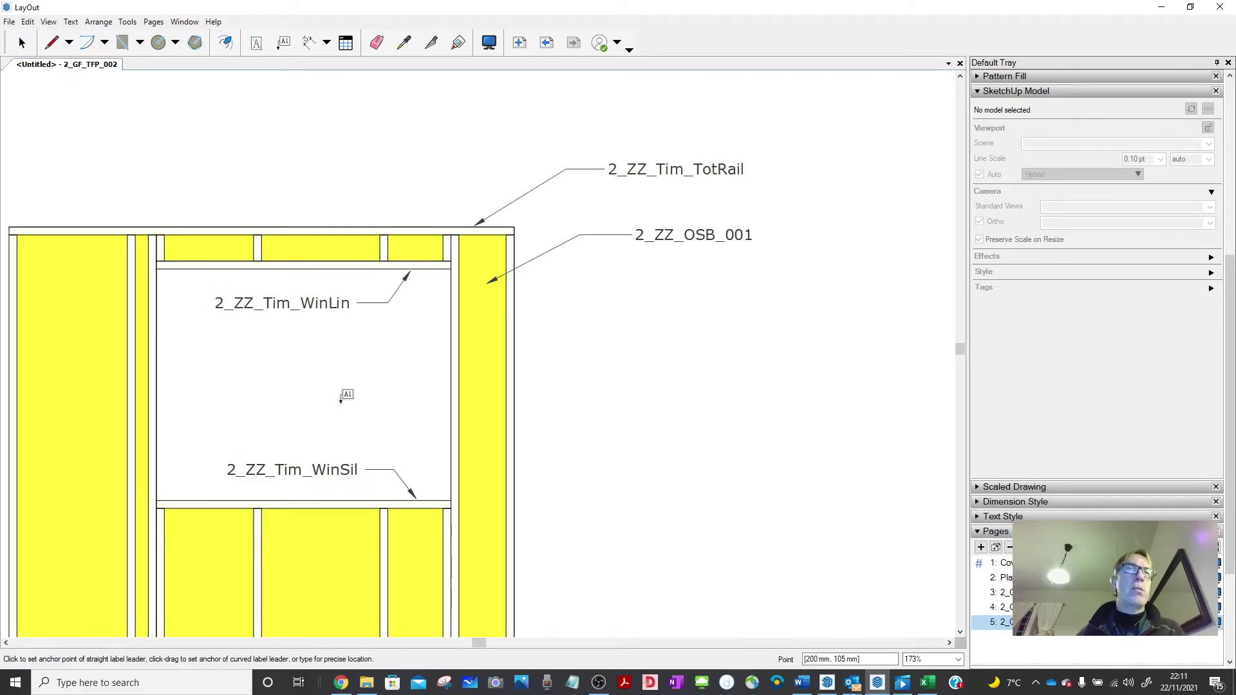
- Dimension the timber frame panel's full height, placing the dimension line outside its left edge
{"action": "left_click", "coordinate": [22, 42]}
{"action": "scroll", "coordinate": [546, 183], "scroll_direction": "down", "scroll_amount": 3}
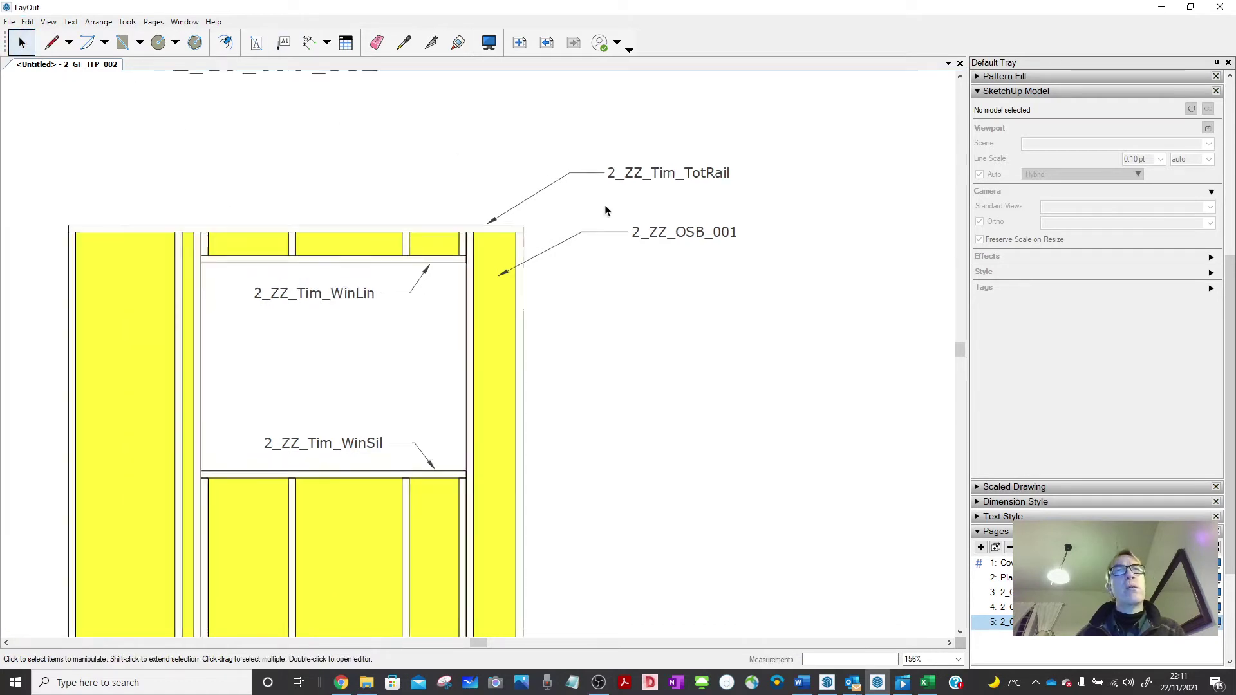
{"action": "scroll", "coordinate": [545, 183], "scroll_direction": "down", "scroll_amount": 2}
{"action": "scroll", "coordinate": [494, 200], "scroll_direction": "up", "scroll_amount": 3}
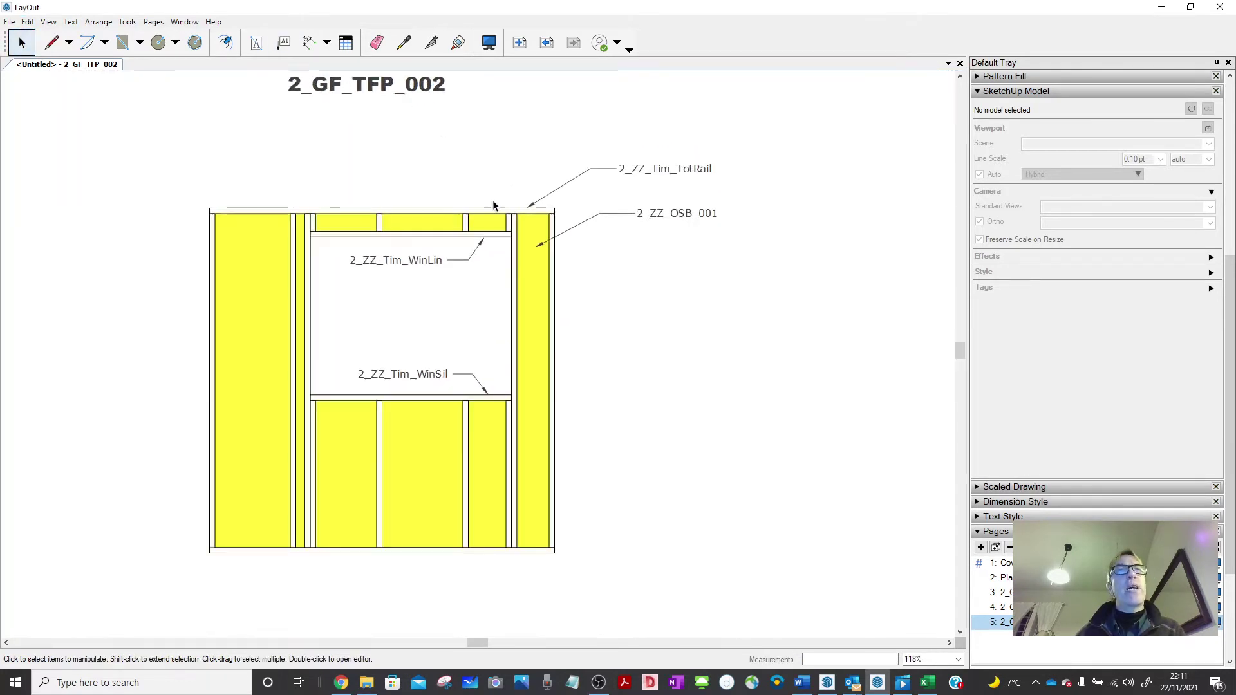
{"action": "left_click", "coordinate": [309, 42]}
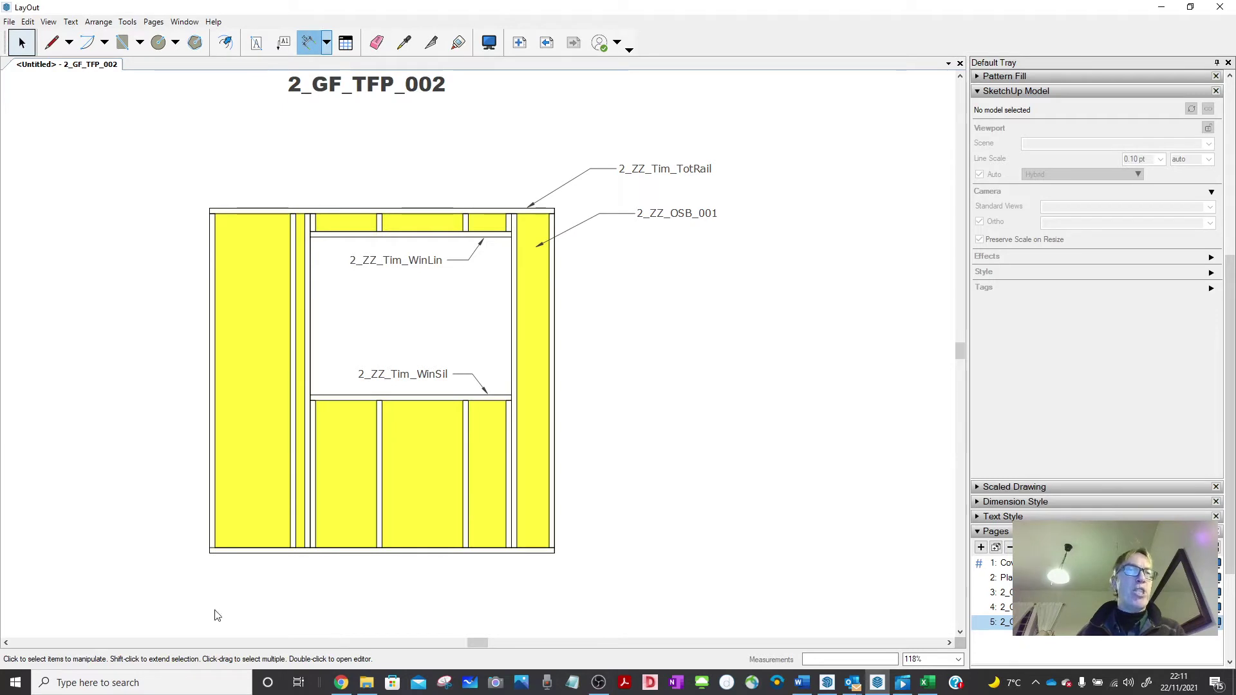
{"action": "left_click", "coordinate": [209, 552]}
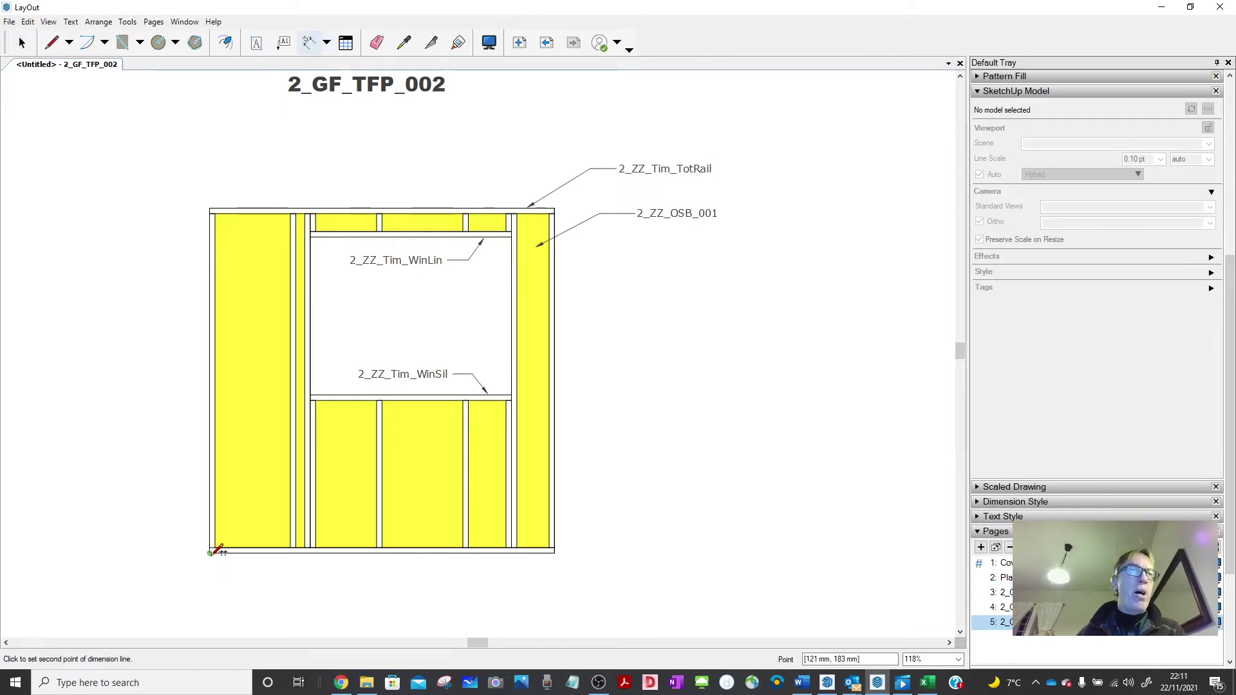
{"action": "left_click", "coordinate": [211, 208]}
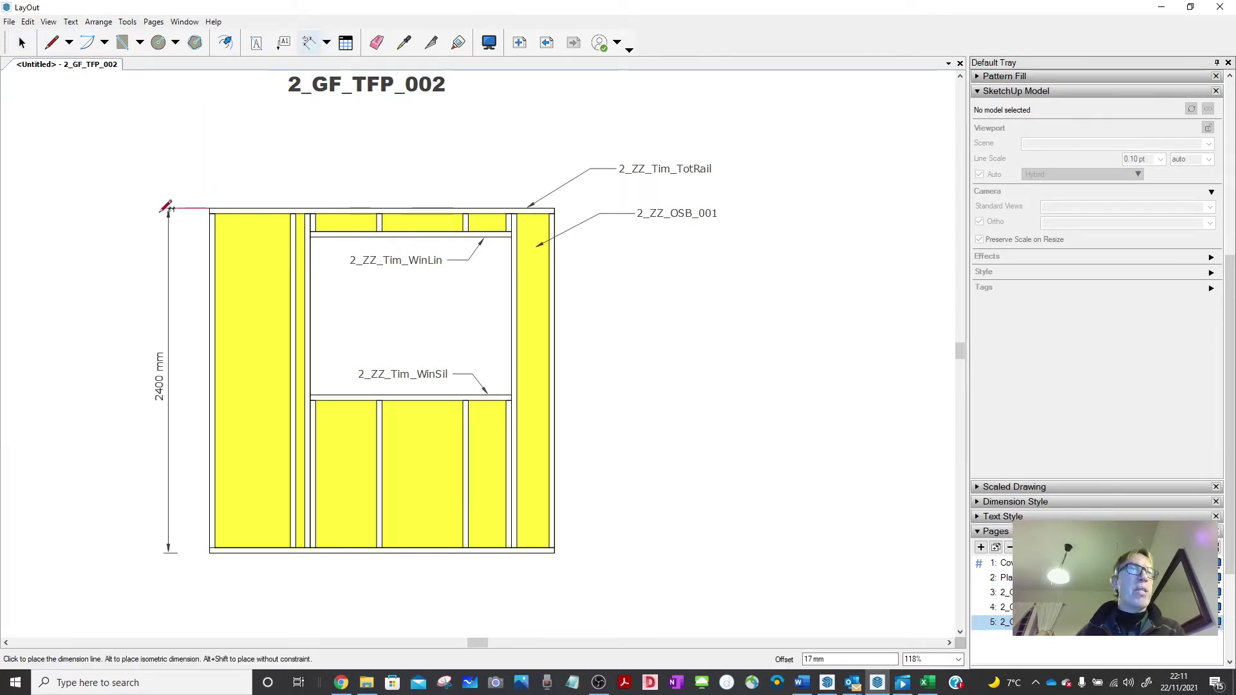
{"action": "left_click", "coordinate": [166, 207]}
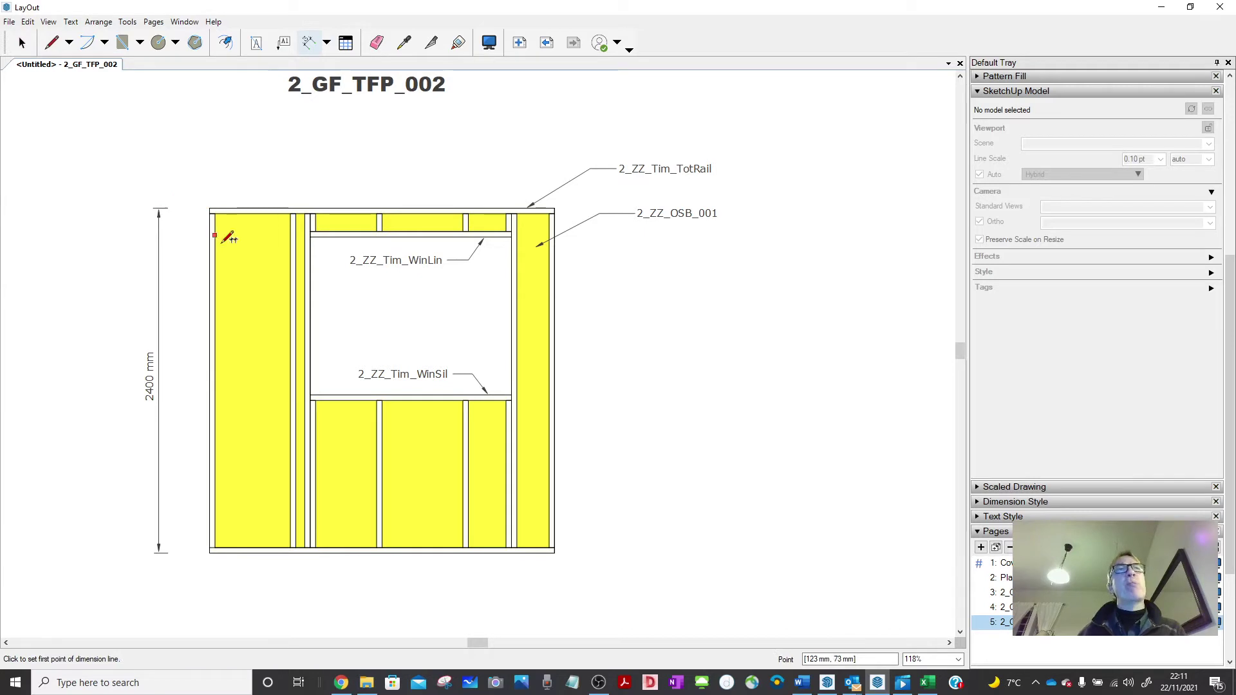
- Try to dimension from the panel's left edge to the near face of the first inner stud, below the bottom rail
{"action": "left_click", "coordinate": [210, 548]}
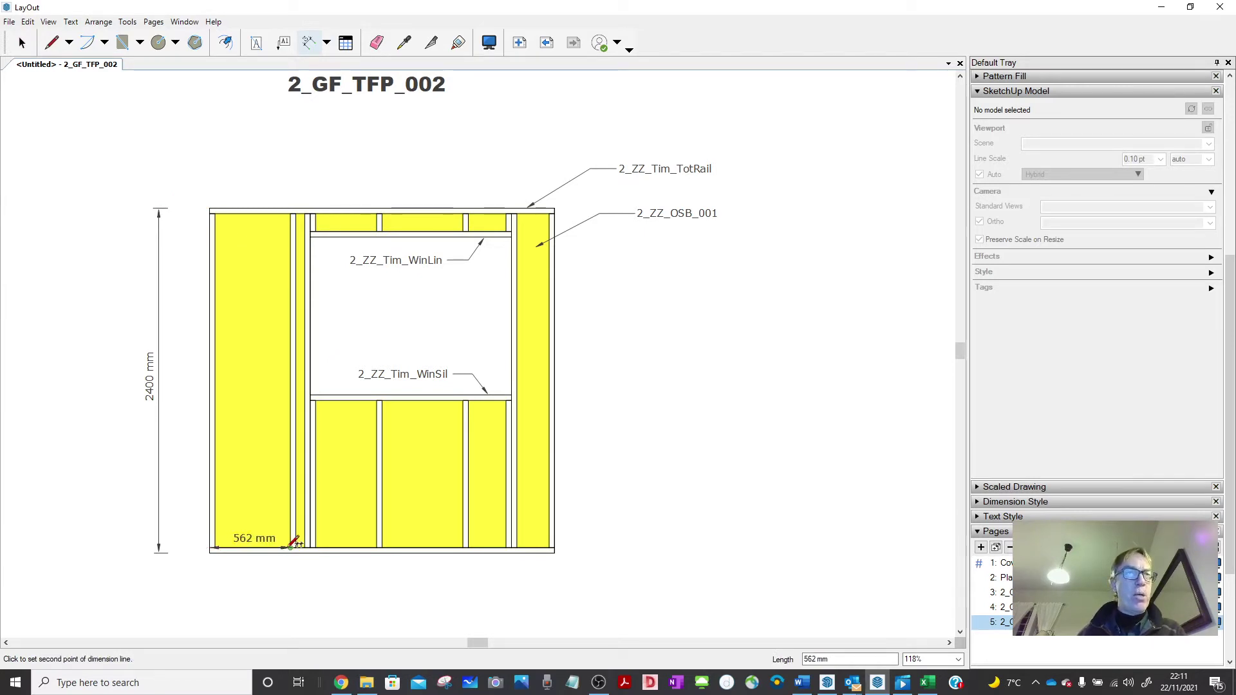
{"action": "left_click", "coordinate": [291, 547]}
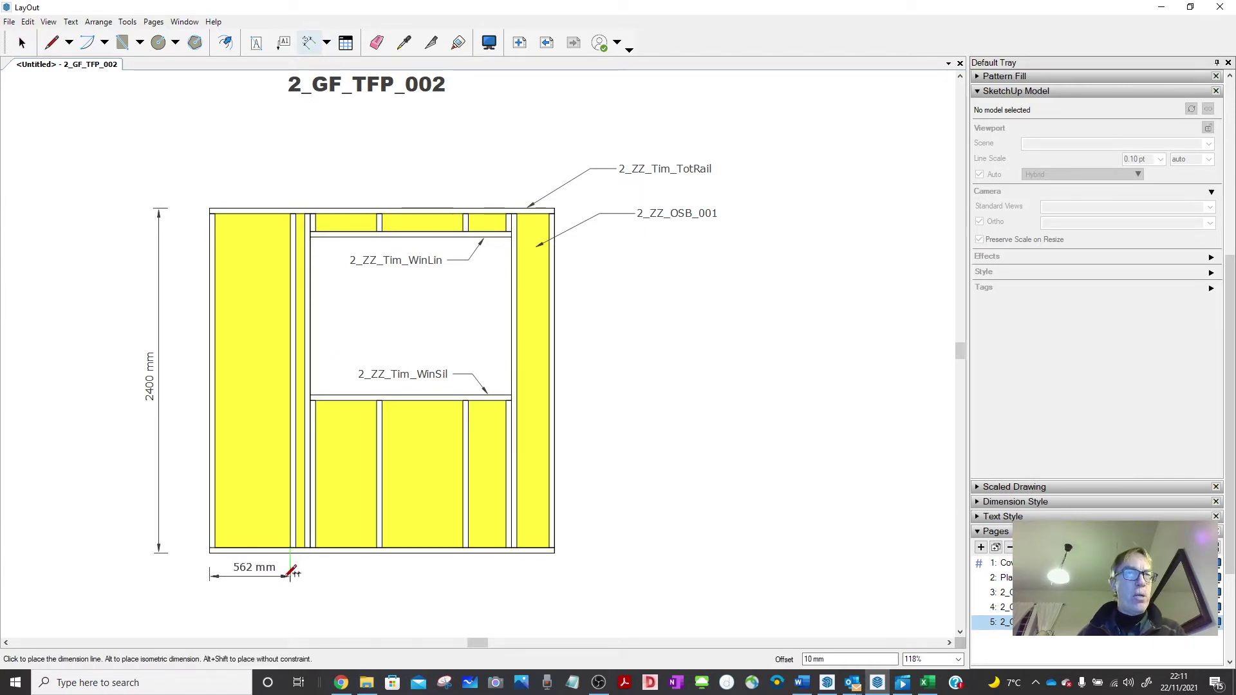
{"action": "left_click", "coordinate": [289, 573]}
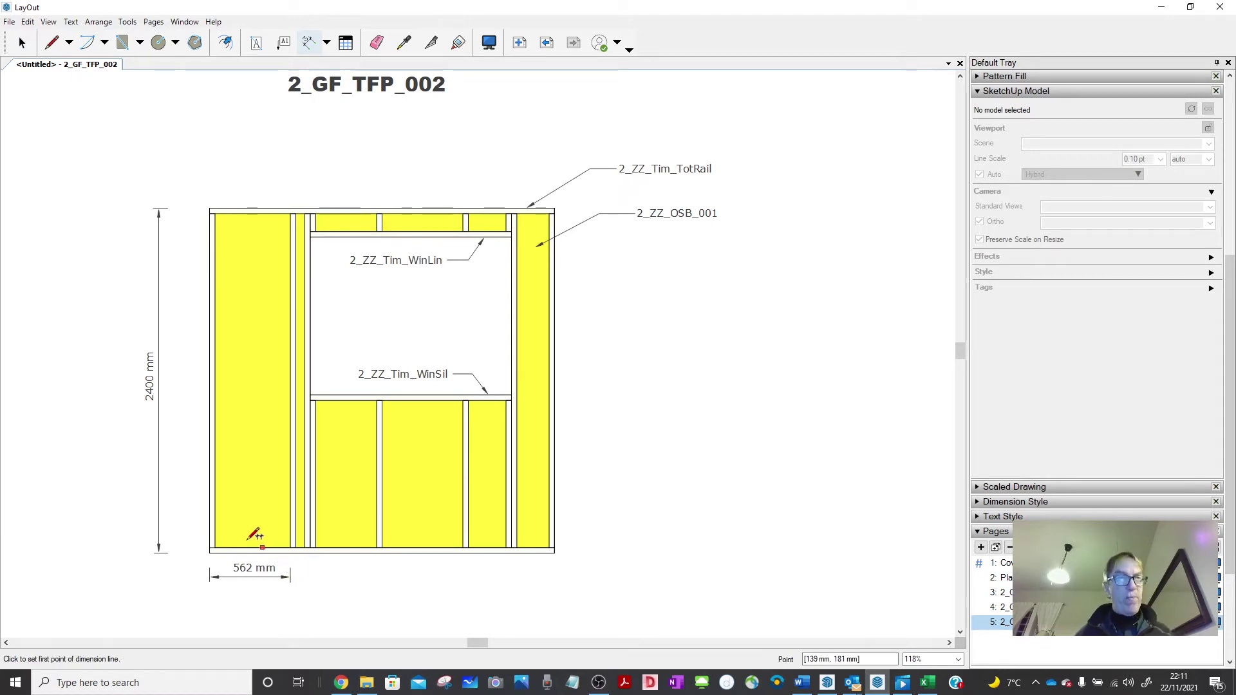
- Dimension from the panel's left edge to the centre of the first inner stud, placing the dimension below the bottom rail
{"action": "scroll", "coordinate": [240, 546], "scroll_direction": "up", "scroll_amount": 5}
{"action": "left_click", "coordinate": [185, 544]}
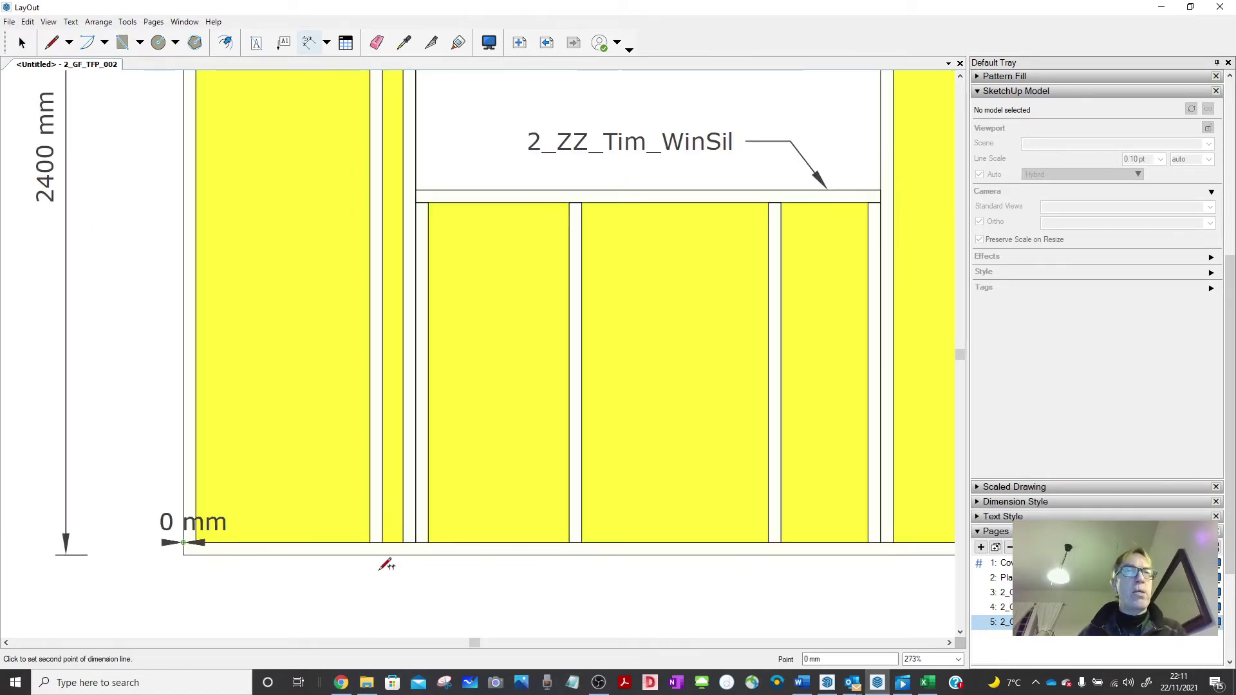
{"action": "scroll", "coordinate": [385, 538], "scroll_direction": "up", "scroll_amount": 3}
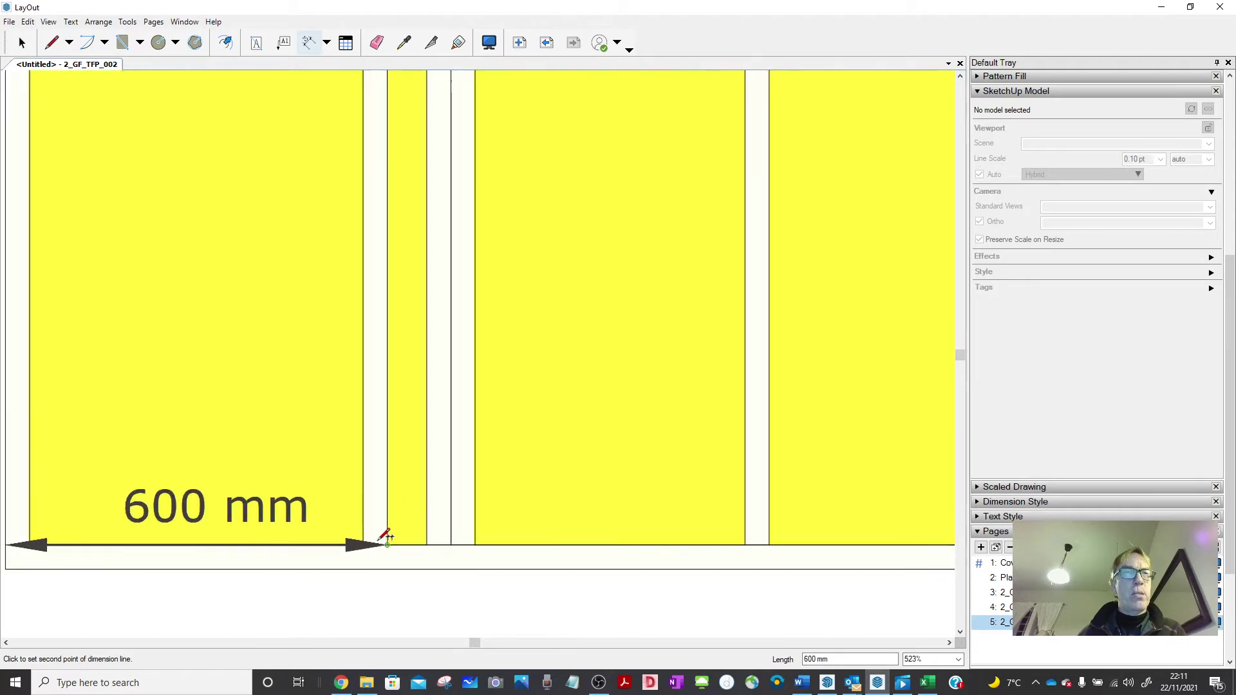
{"action": "left_click", "coordinate": [376, 544]}
{"action": "scroll", "coordinate": [385, 538], "scroll_direction": "down", "scroll_amount": 4}
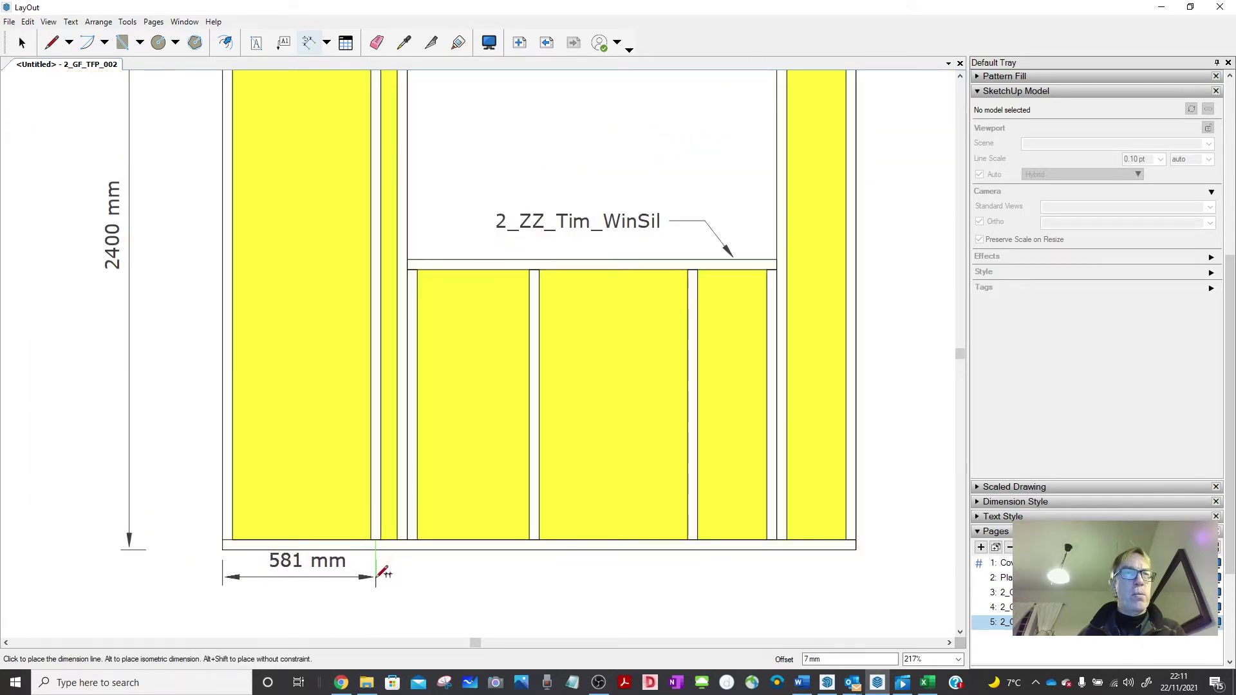
{"action": "left_click", "coordinate": [380, 578]}
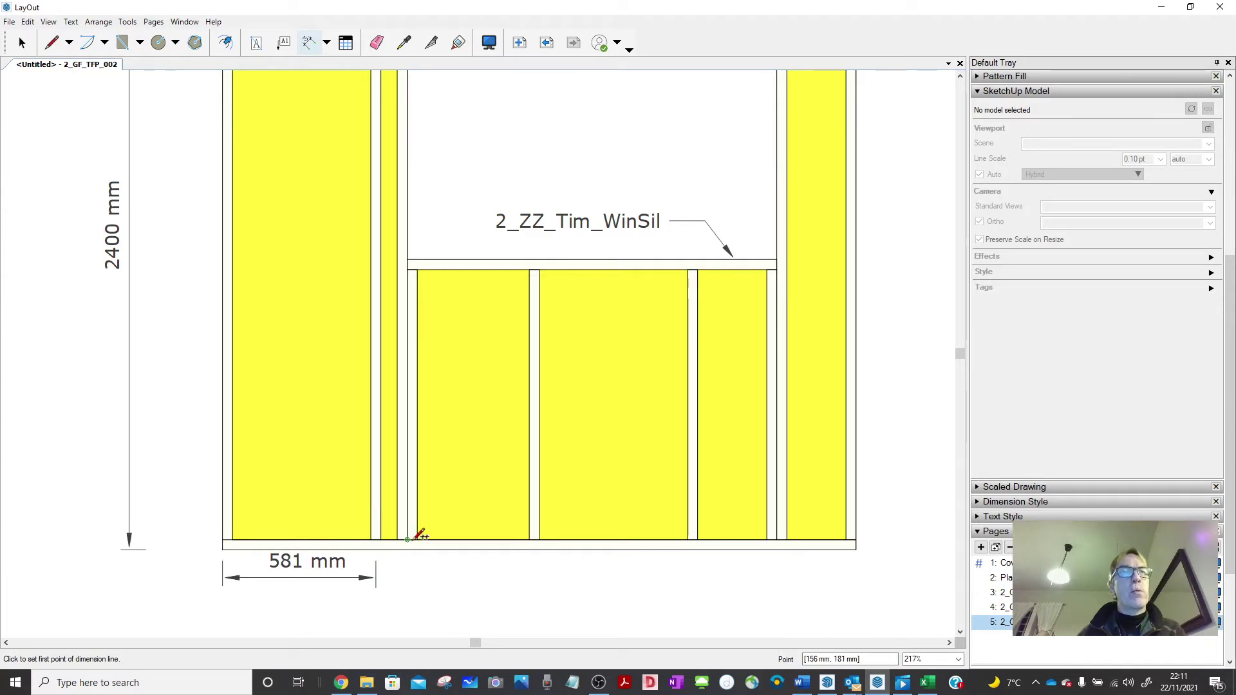
{"action": "scroll", "coordinate": [426, 466], "scroll_direction": "down", "scroll_amount": 3}
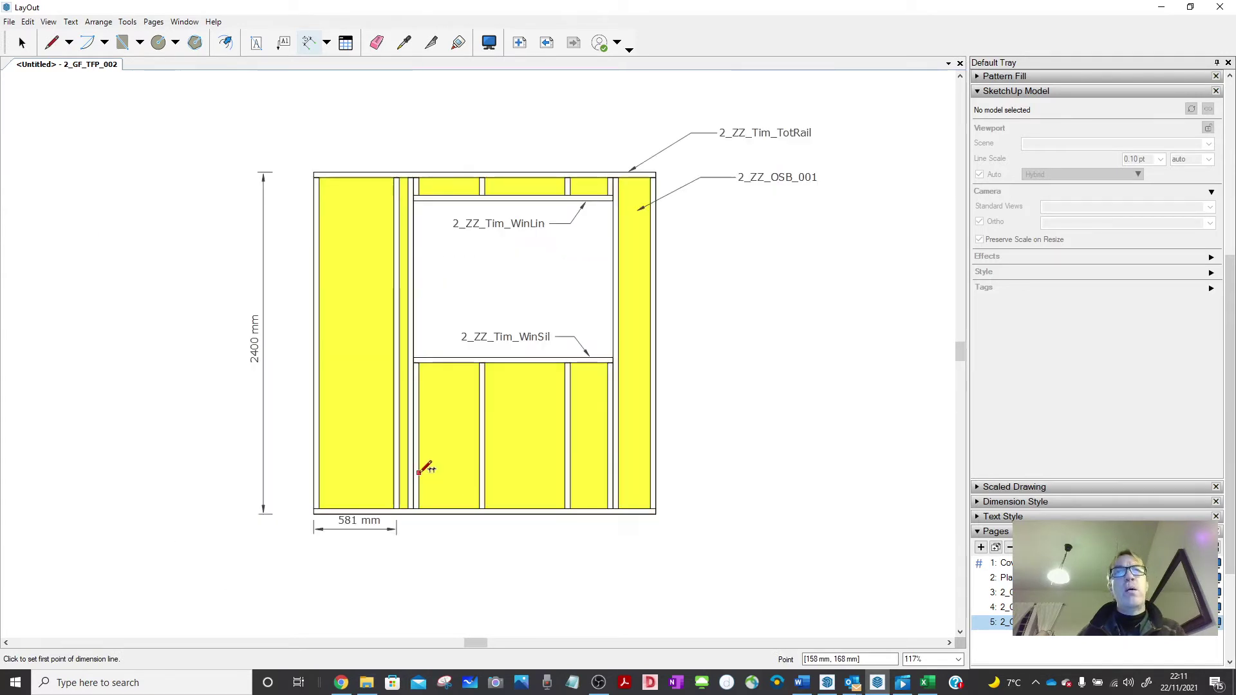
{"action": "scroll", "coordinate": [425, 467], "scroll_direction": "down", "scroll_amount": 2}
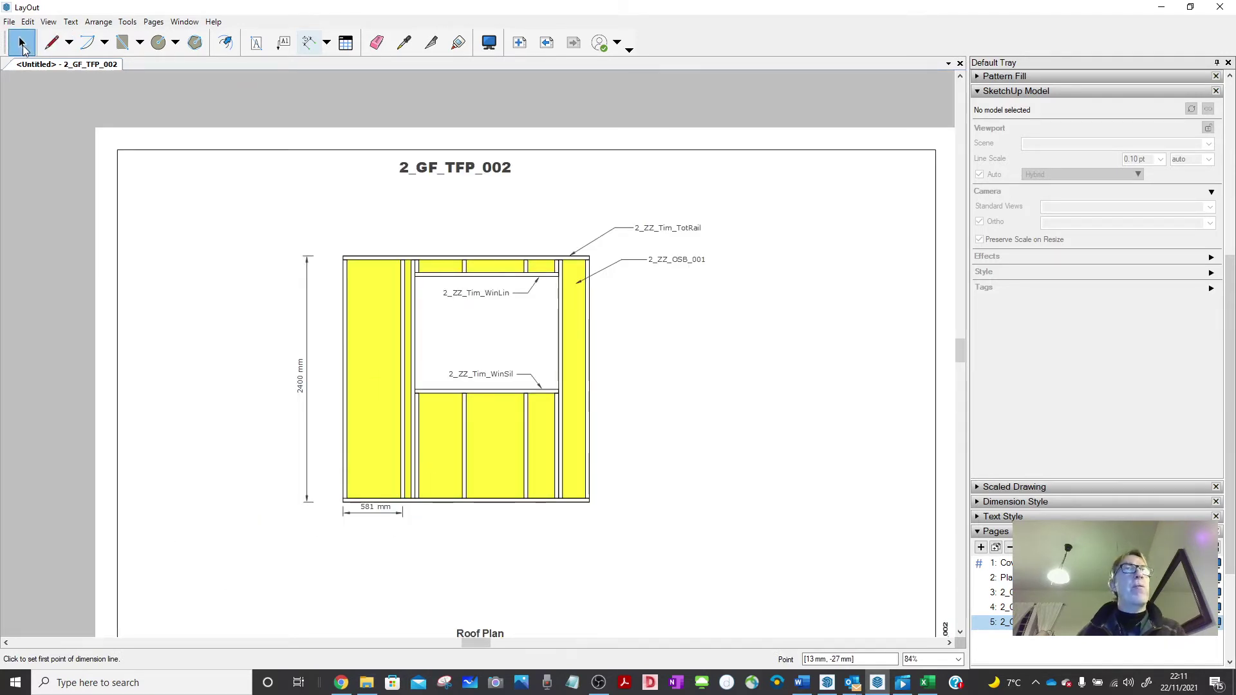
{"action": "left_click", "coordinate": [23, 48]}
- Duplicate the 2_GF_TFP_002 page and rename the copy ISO 1 & 2
{"action": "scroll", "coordinate": [390, 322], "scroll_direction": "down", "scroll_amount": 2}
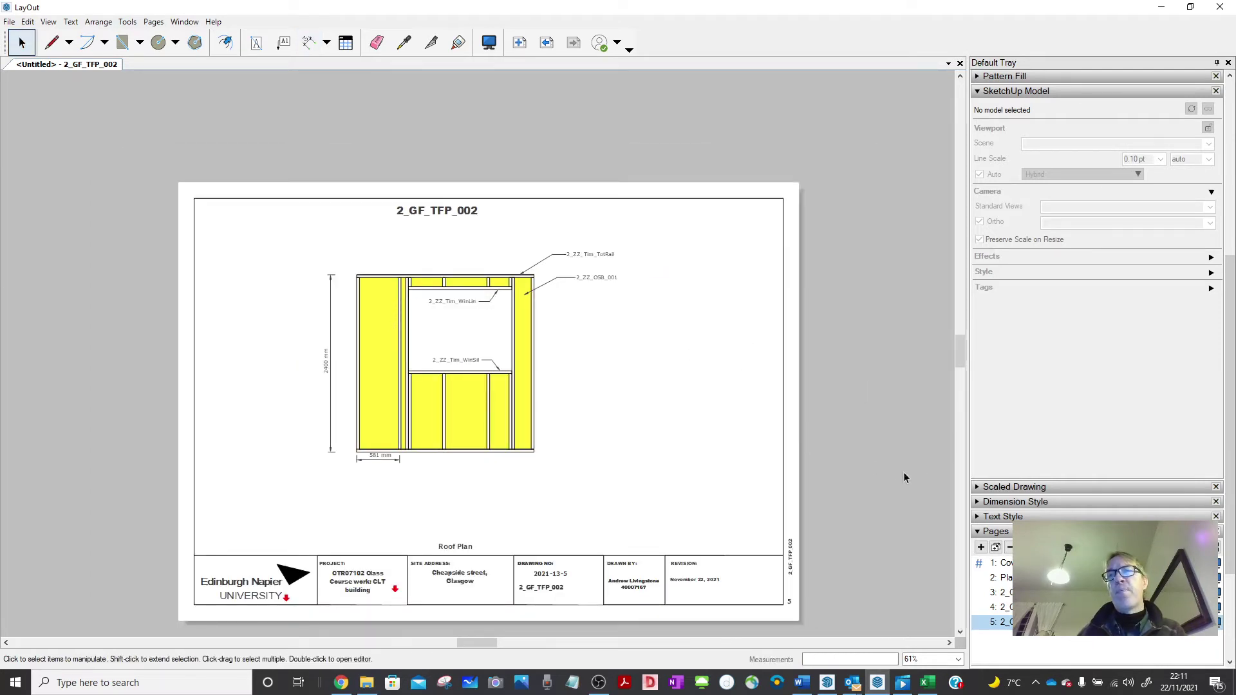
{"action": "scroll", "coordinate": [478, 320], "scroll_direction": "down", "scroll_amount": 2}
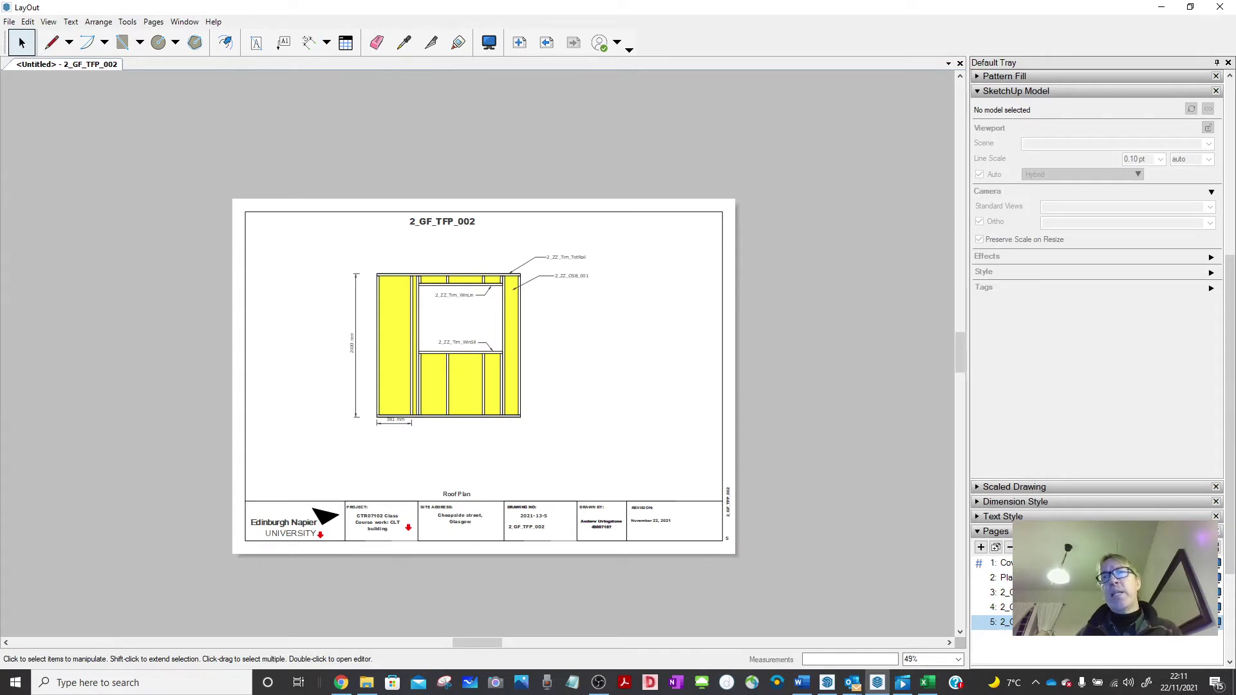
{"action": "left_click", "coordinate": [996, 549]}
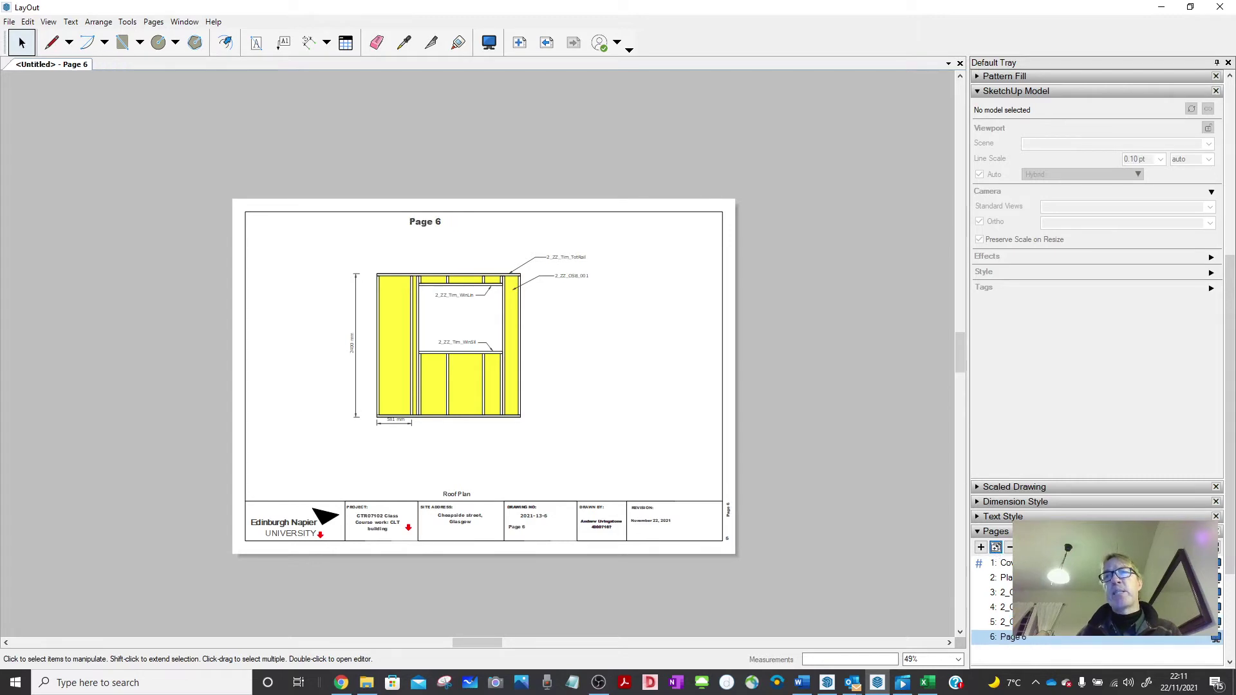
{"action": "double_click", "coordinate": [1014, 638]}
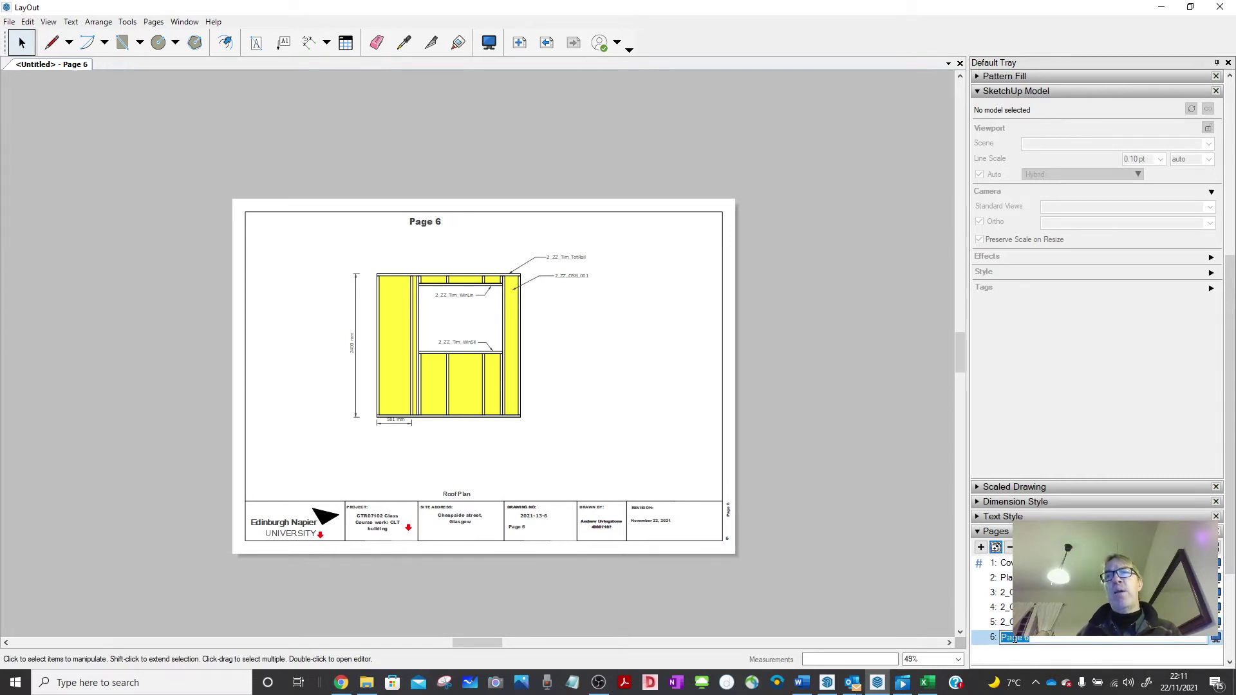
{"action": "type", "text": "ISO 1 & 2"}
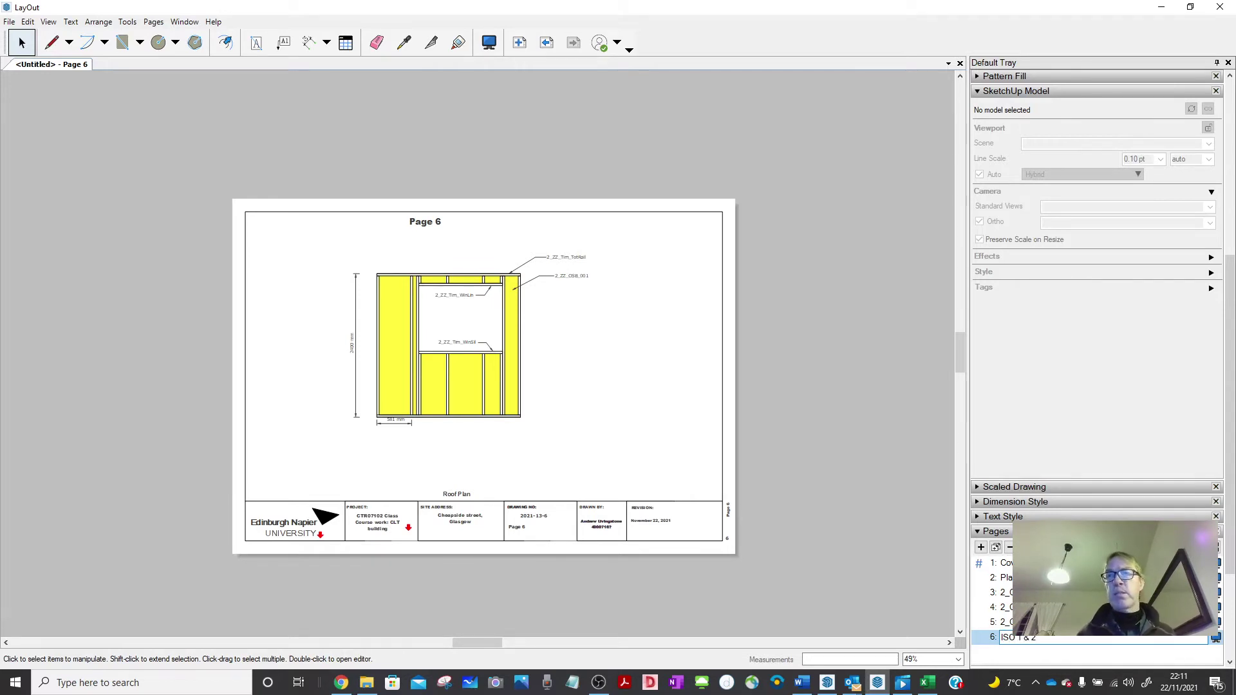
{"action": "key", "text": "Return"}
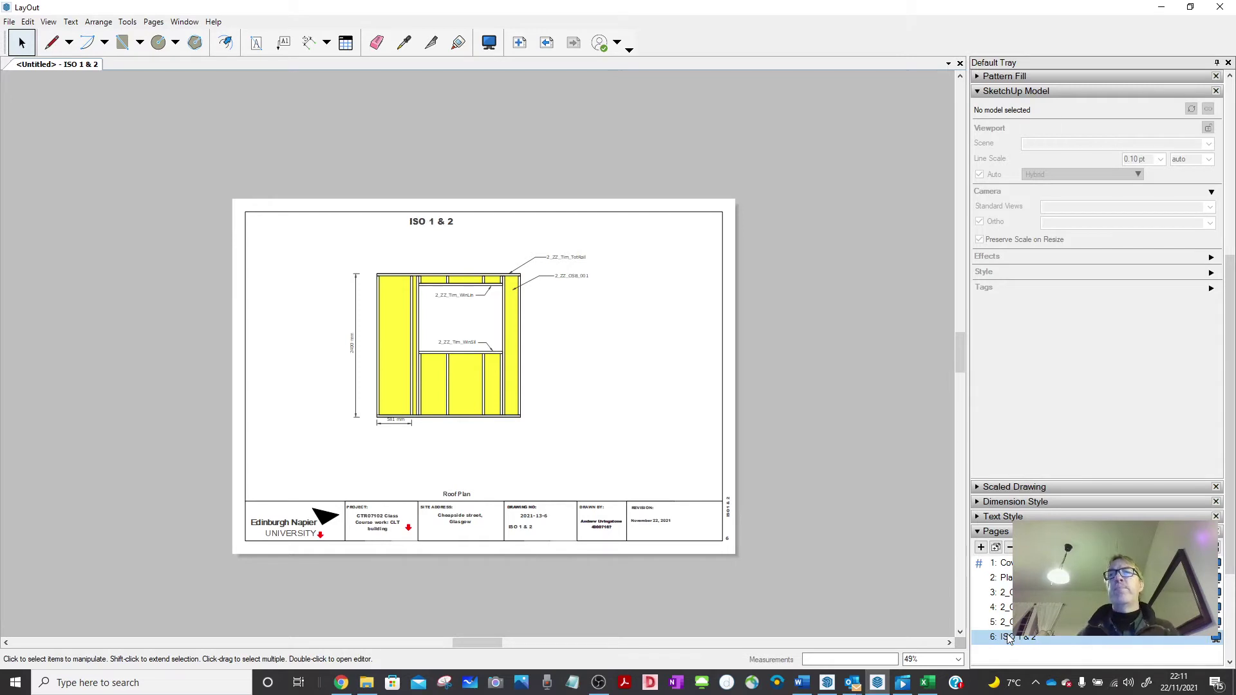
- Delete the copied leader labels and dimensions from the ISO 1 & 2 page, keeping the model viewport
{"action": "left_click_drag", "start_coordinate": [475, 226], "coordinate": [626, 315]}
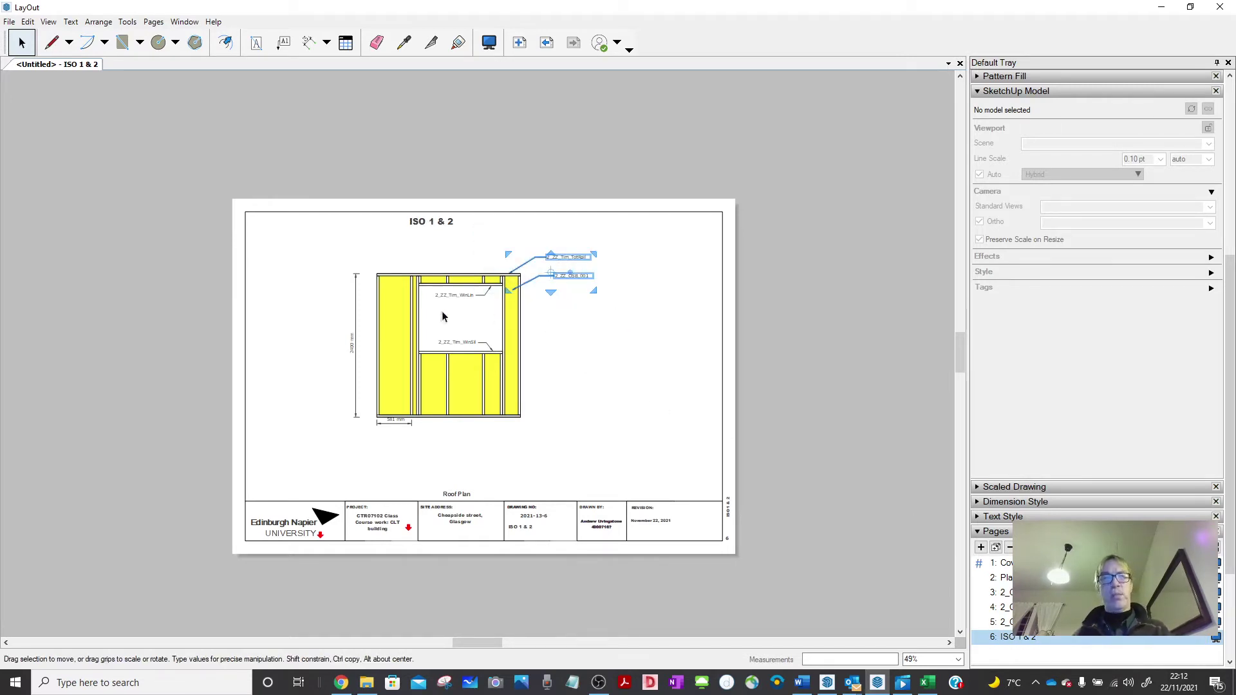
{"action": "left_click_drag", "start_coordinate": [329, 260], "coordinate": [508, 454]}
{"action": "key", "text": "Delete"}
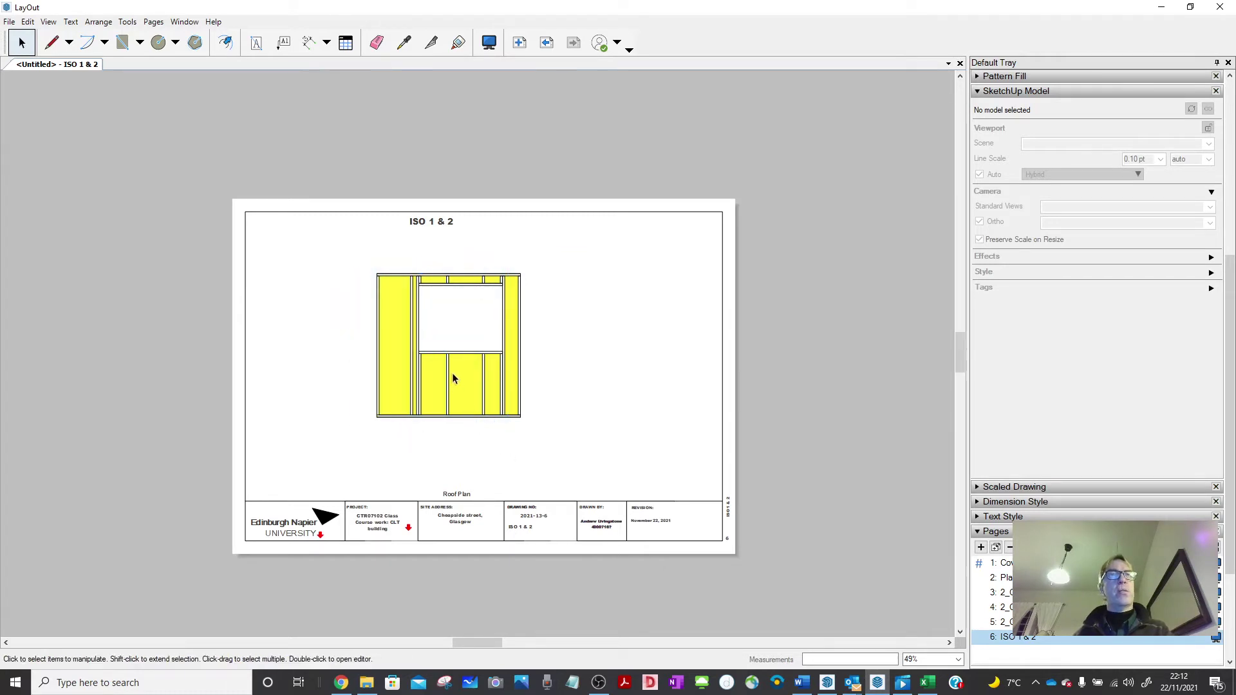
- Set the scene of the ISO 1 & 2 page's model viewport to ISO_1
{"action": "left_click", "coordinate": [453, 371]}
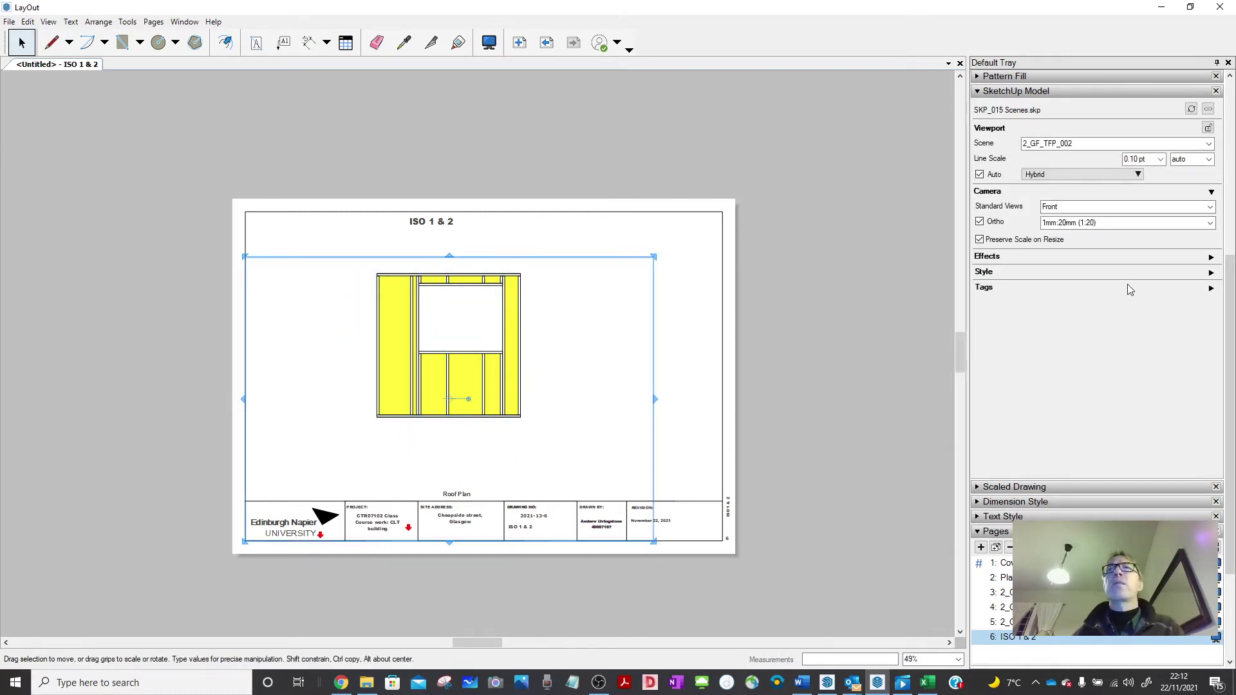
{"action": "left_click", "coordinate": [1209, 144]}
{"action": "left_click", "coordinate": [1209, 144]}
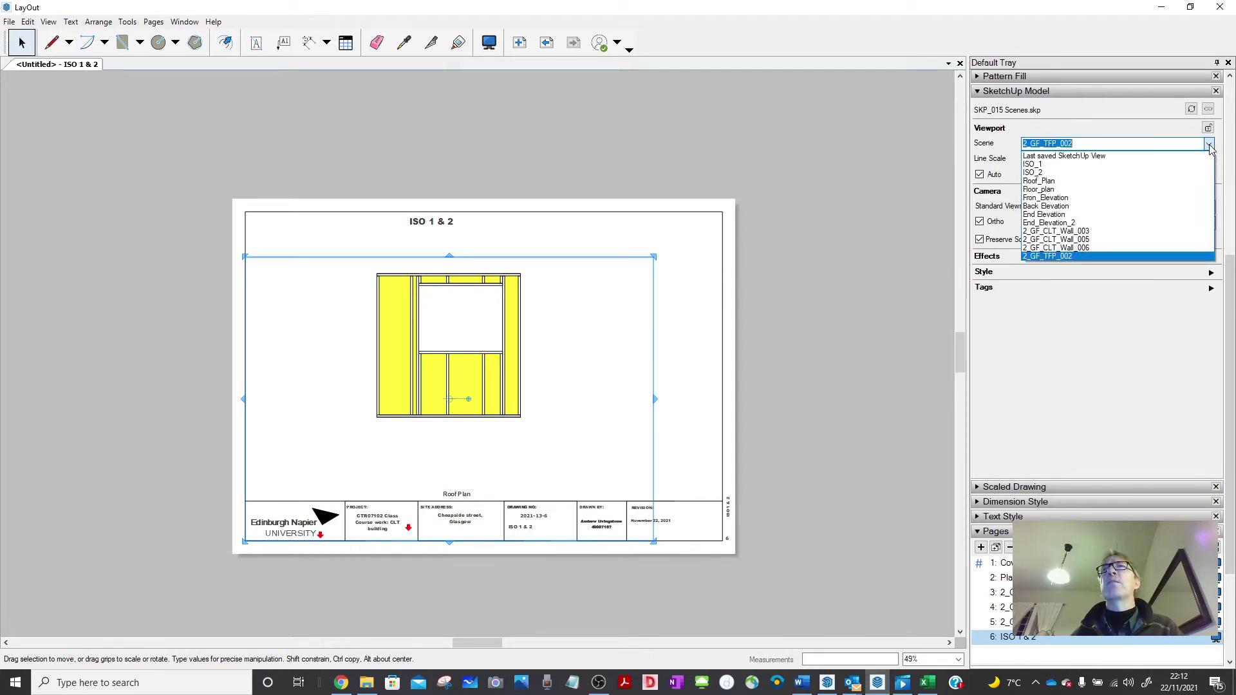
{"action": "left_click", "coordinate": [1068, 165]}
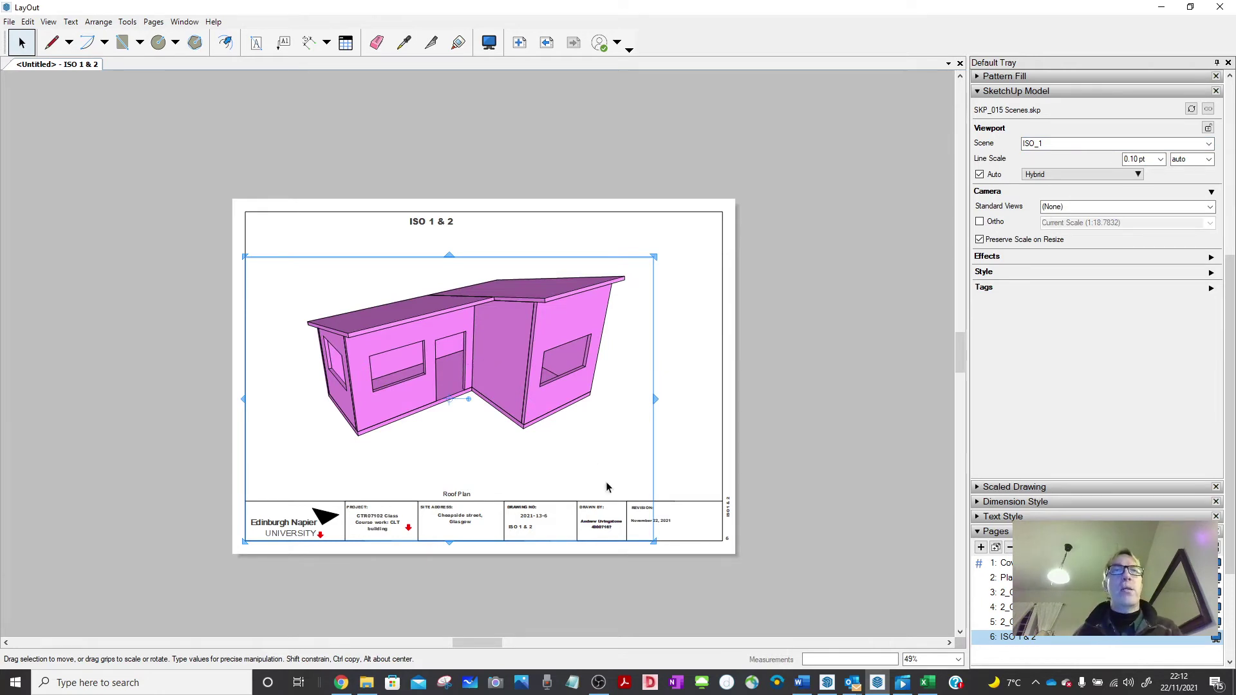
- Shrink the ISO_1 viewport to the upper-left part of the page and adjust its camera so the whole house fits inside
{"action": "left_click_drag", "start_coordinate": [653, 542], "coordinate": [474, 419]}
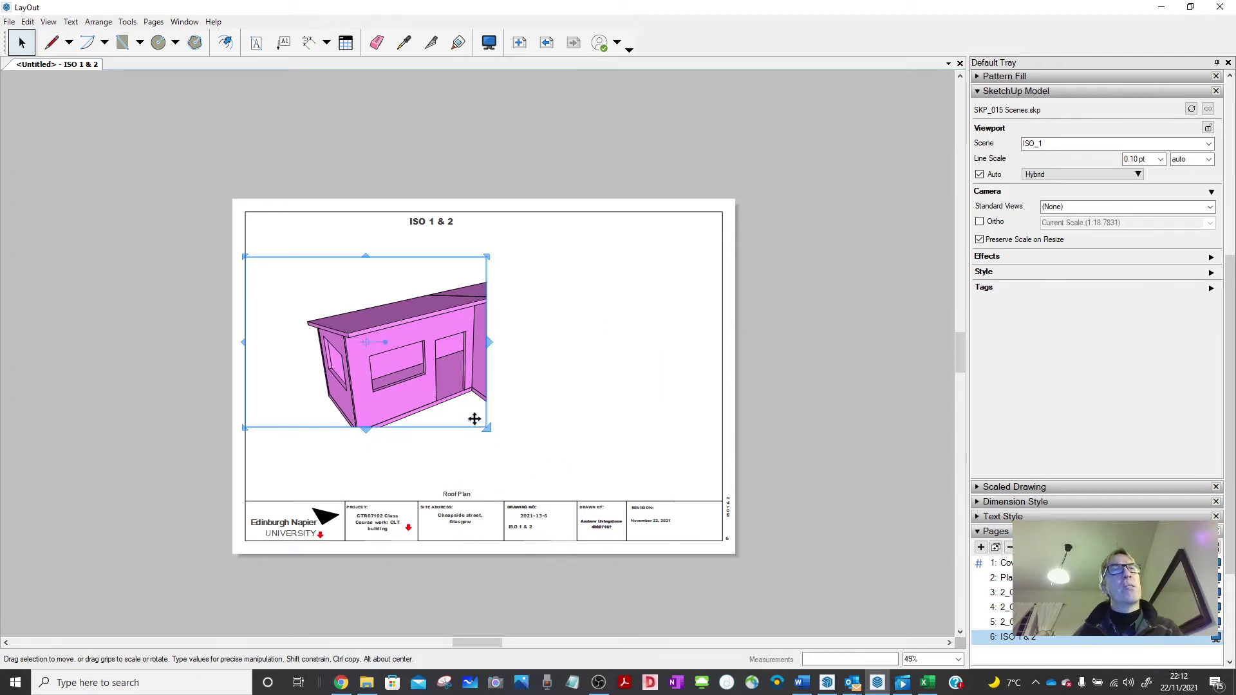
{"action": "left_click_drag", "start_coordinate": [449, 352], "coordinate": [397, 336]}
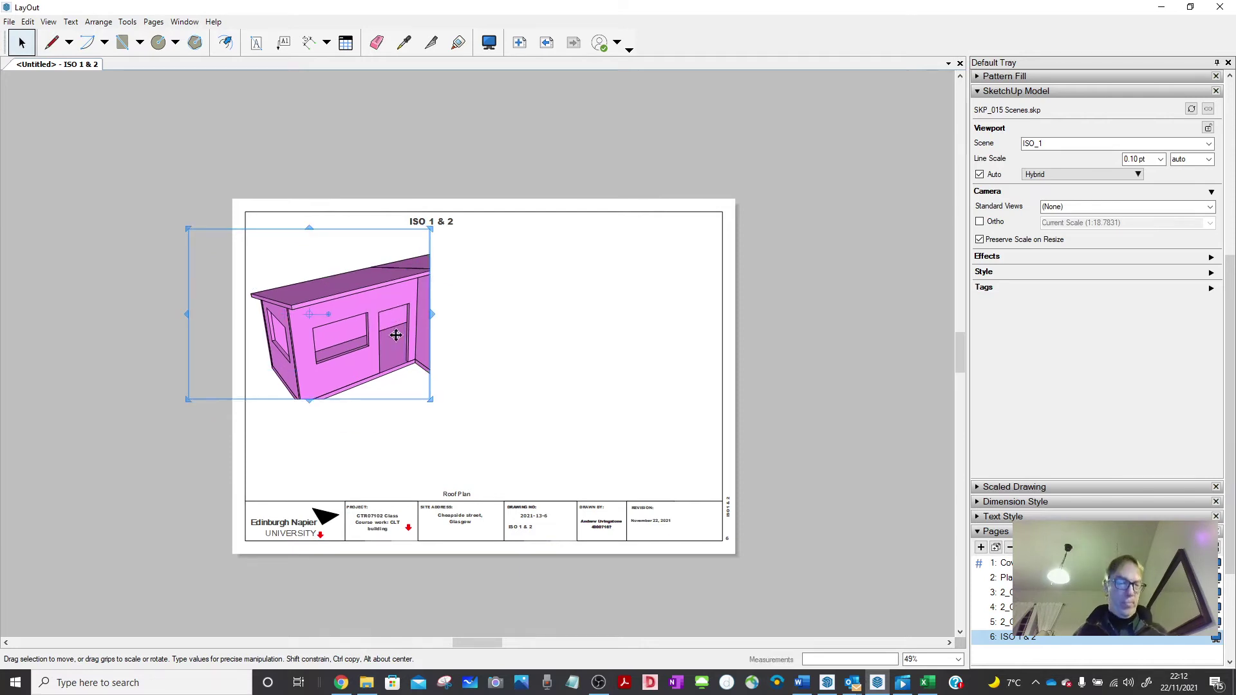
{"action": "key", "text": "ctrl+z"}
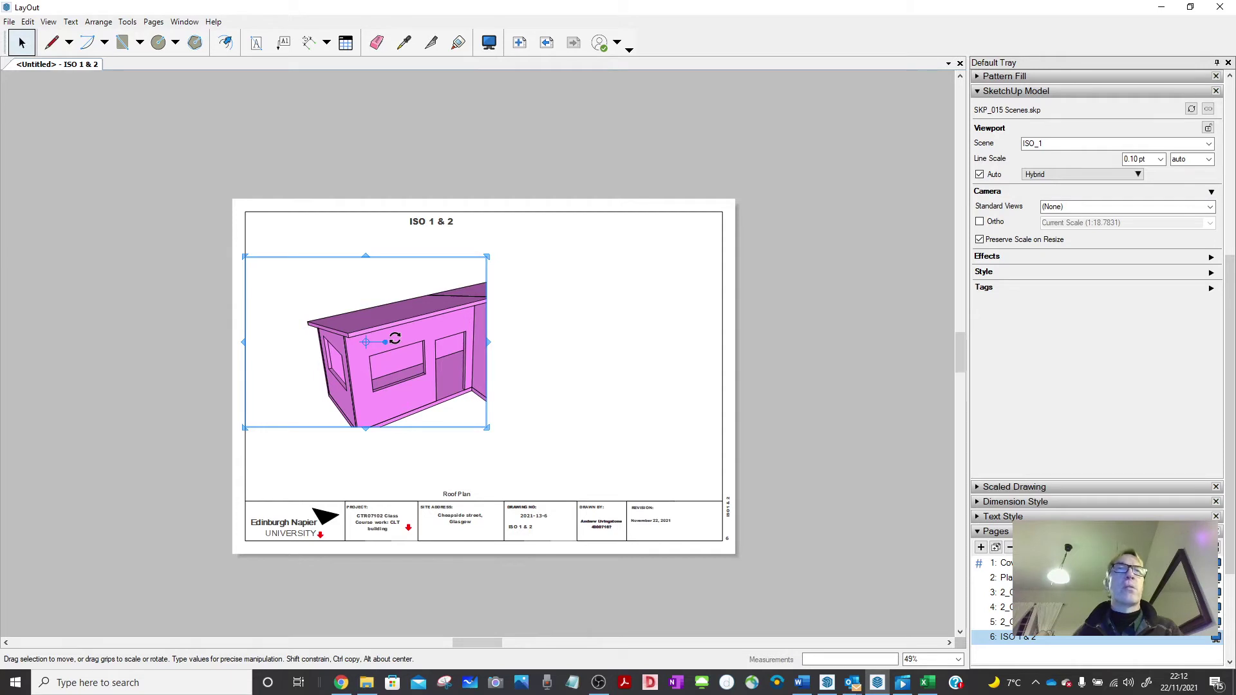
{"action": "double_click", "coordinate": [341, 331]}
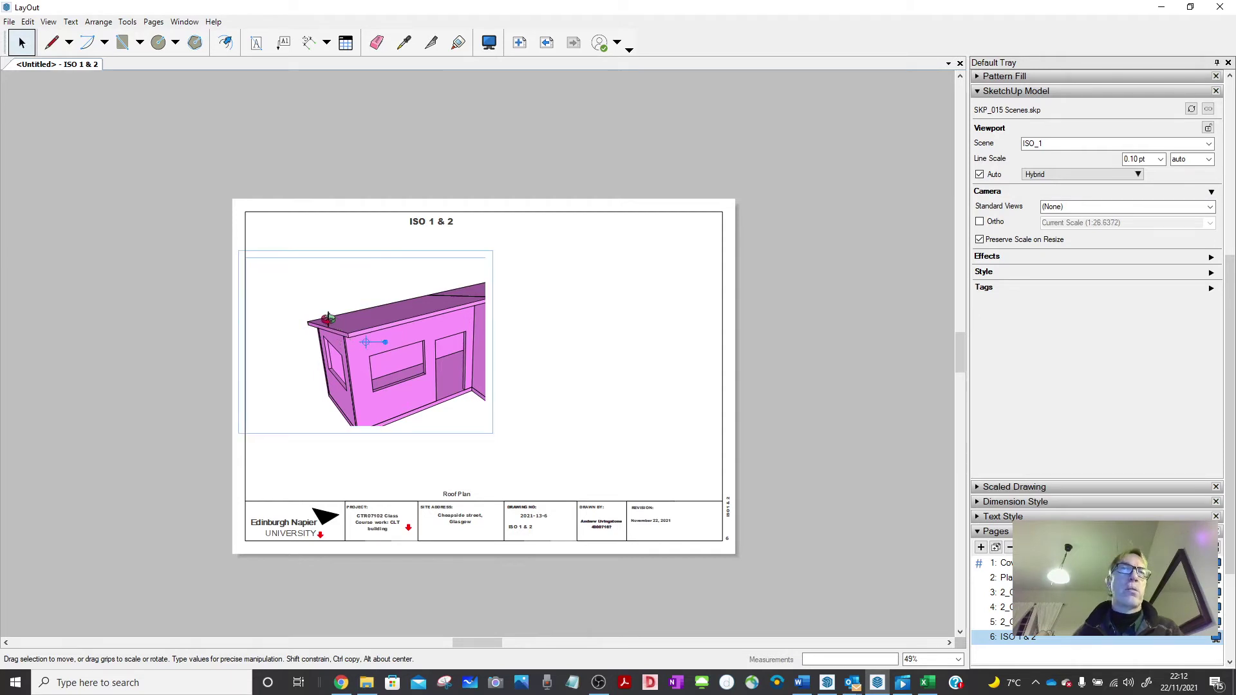
{"action": "left_click_drag", "start_coordinate": [328, 319], "coordinate": [327, 318]}
{"action": "left_click_drag", "start_coordinate": [420, 317], "coordinate": [378, 323]}
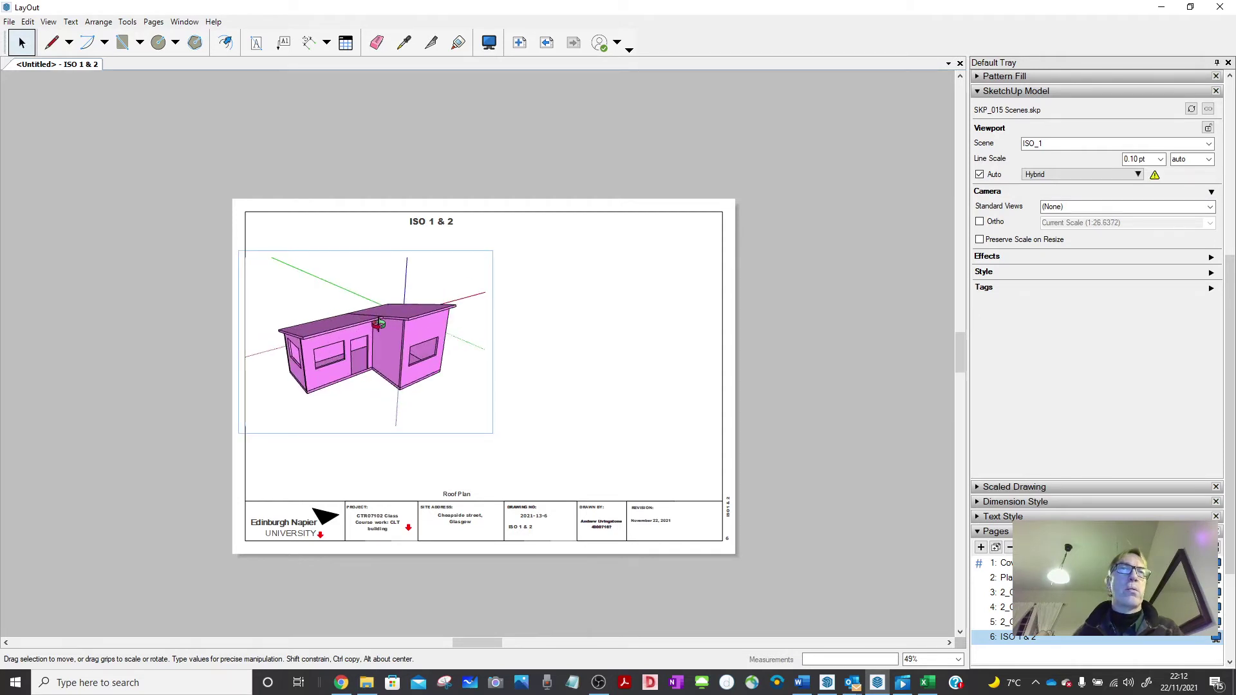
{"action": "scroll", "coordinate": [378, 324], "scroll_direction": "up", "scroll_amount": 1}
{"action": "left_click", "coordinate": [549, 296]}
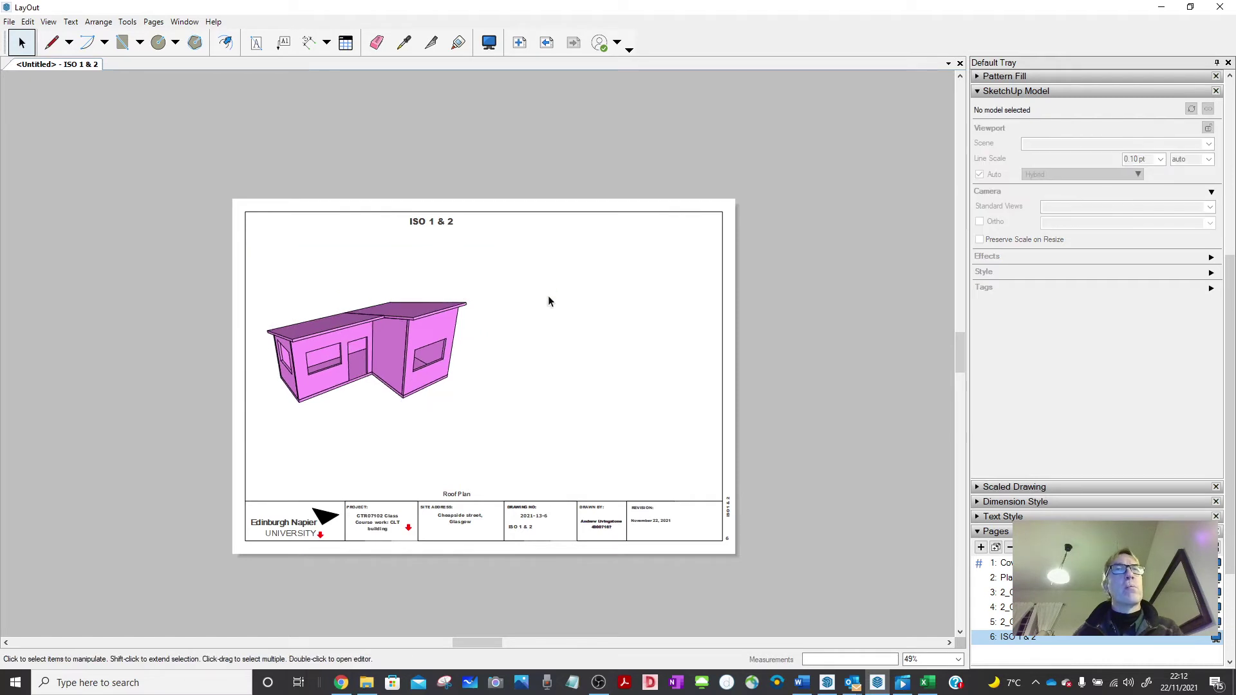
{"action": "left_click", "coordinate": [469, 332]}
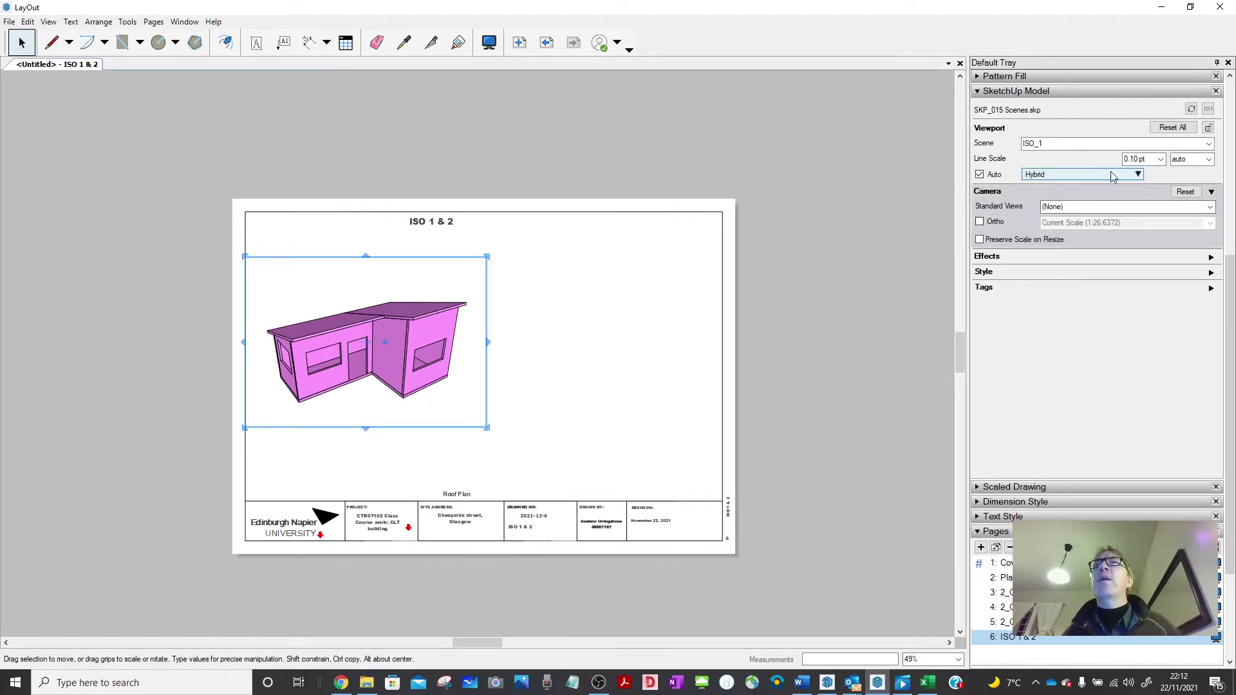
{"action": "double_click", "coordinate": [387, 331]}
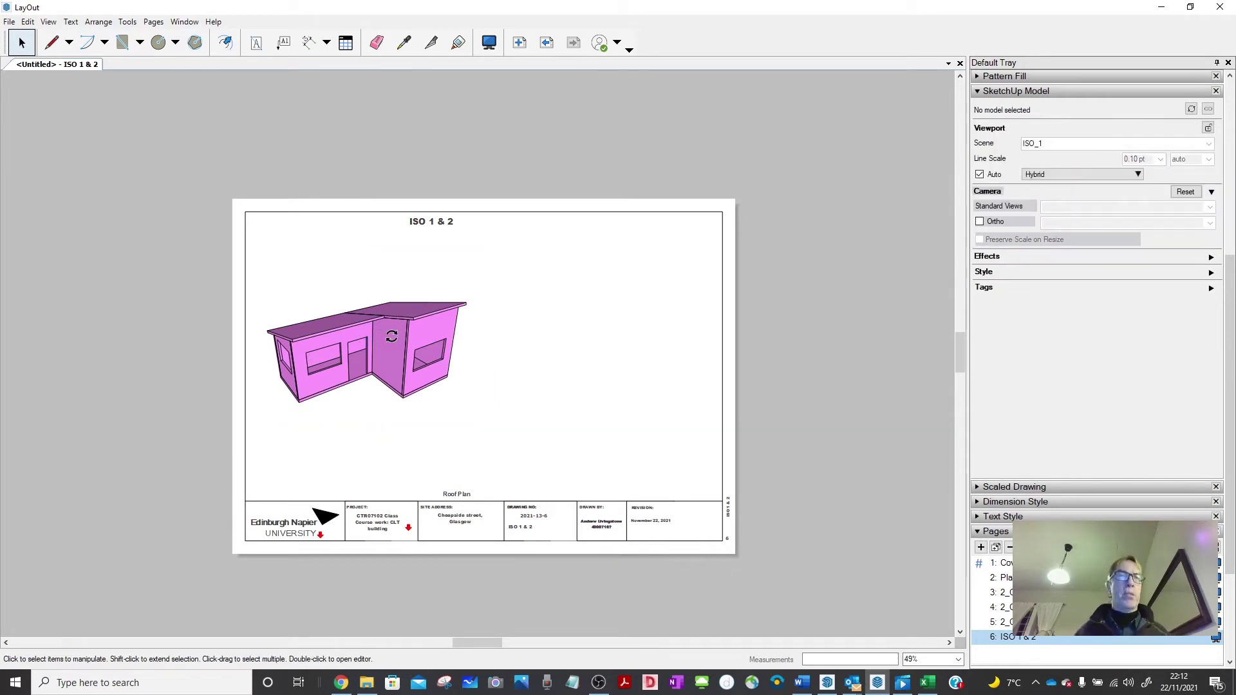
{"action": "key", "text": "Escape"}
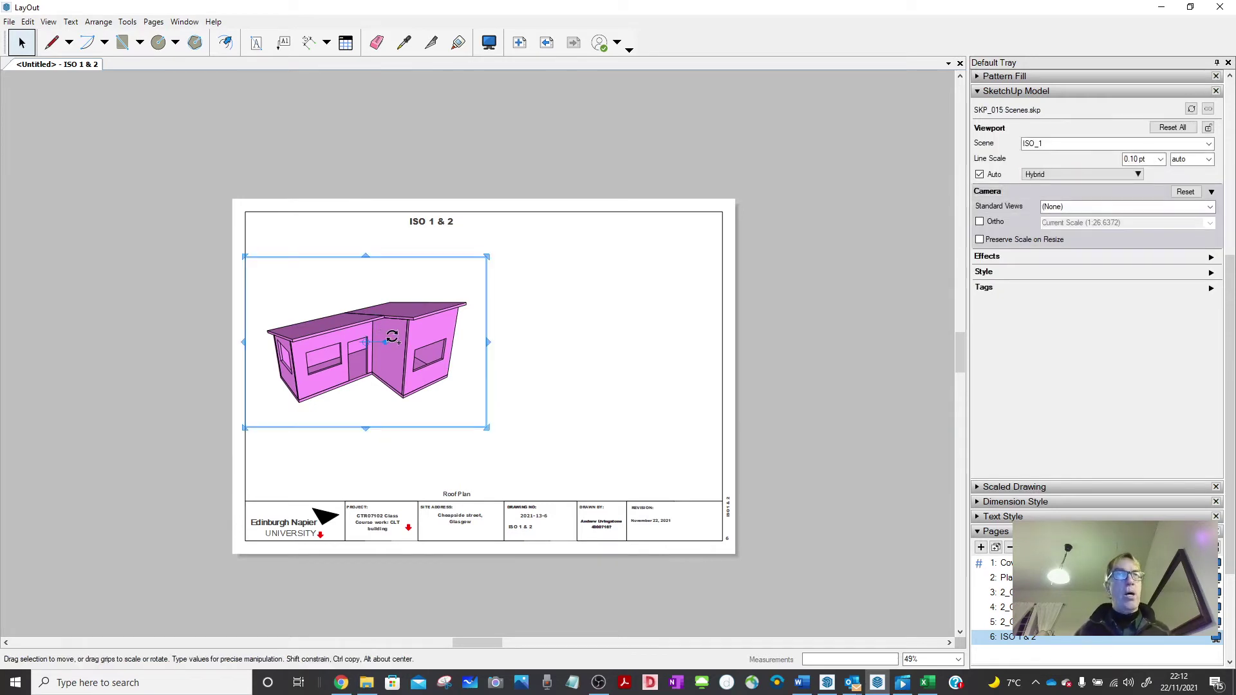
{"action": "left_click", "coordinate": [564, 339]}
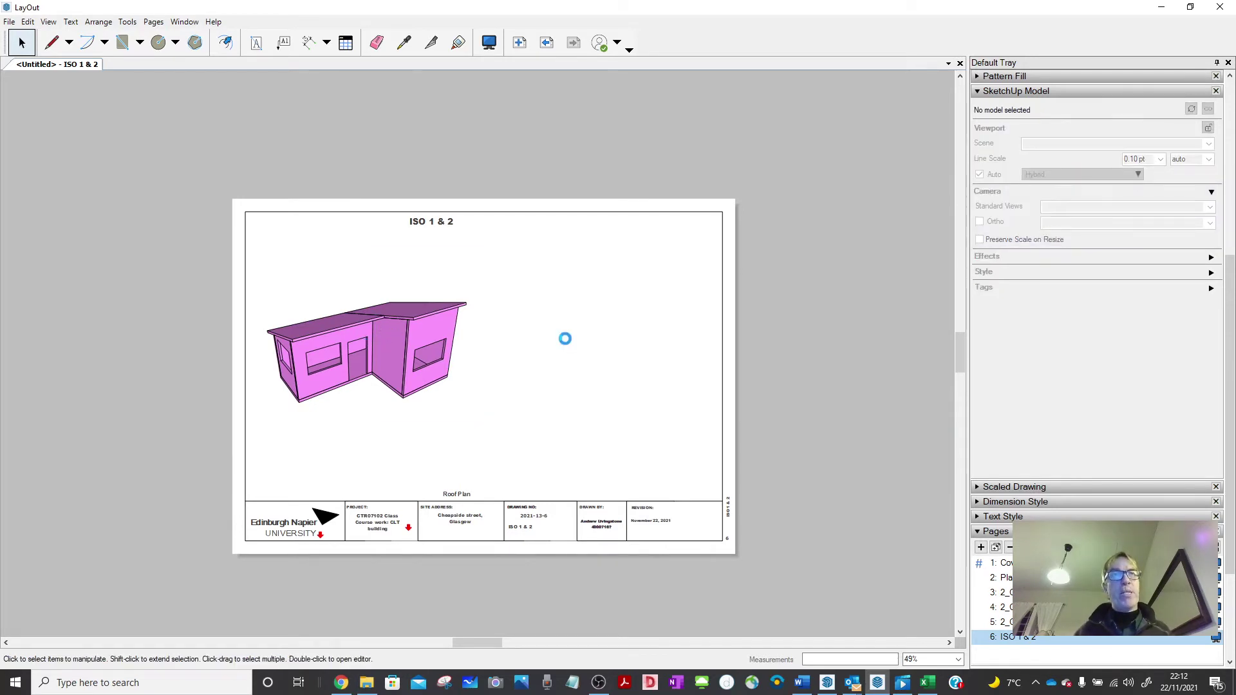
{"action": "left_click", "coordinate": [427, 358]}
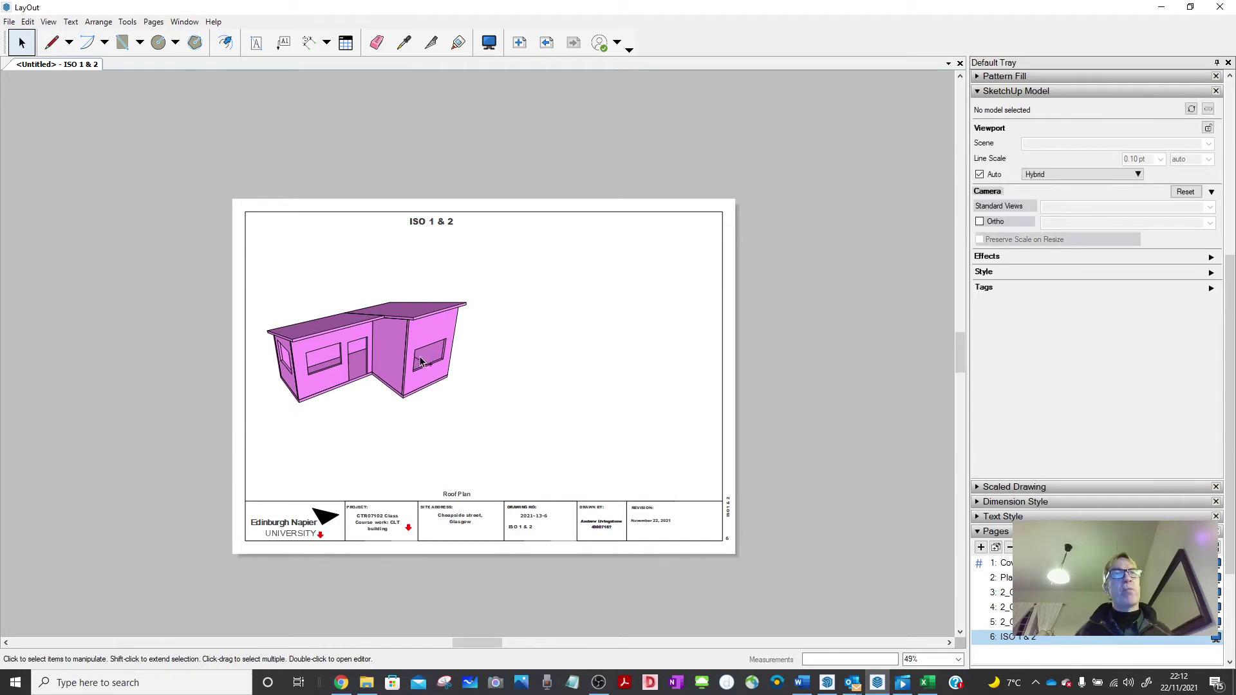
{"action": "left_click", "coordinate": [388, 338]}
{"action": "left_click_drag", "start_coordinate": [387, 341], "coordinate": [499, 373]}
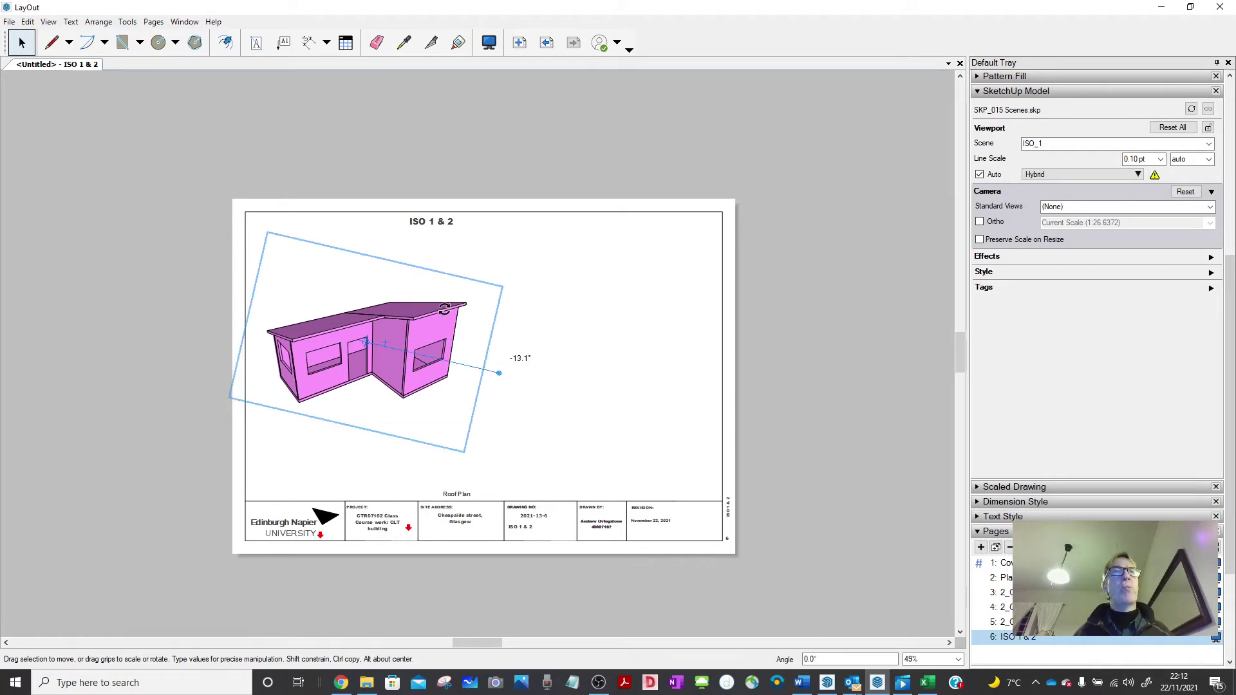
{"action": "left_click", "coordinate": [569, 288]}
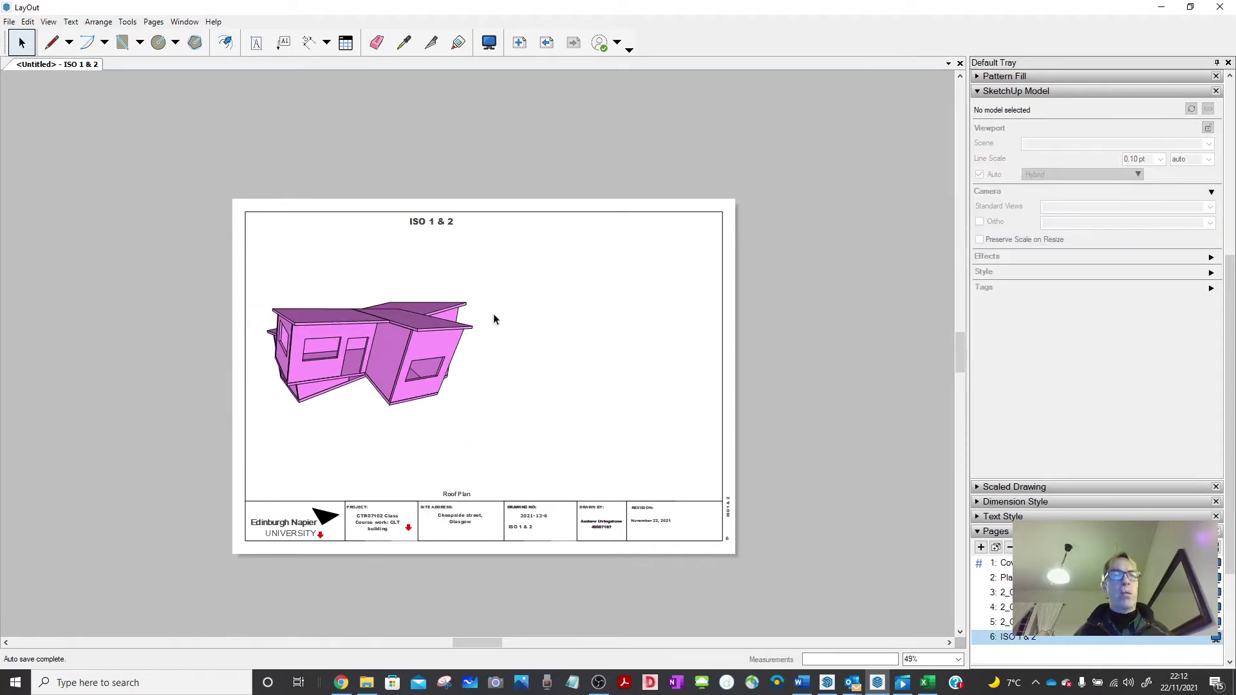
- Copy the ISO_1 viewport about 201 mm horizontally to the right, placing the duplicate beside the original
{"action": "left_click", "coordinate": [406, 350]}
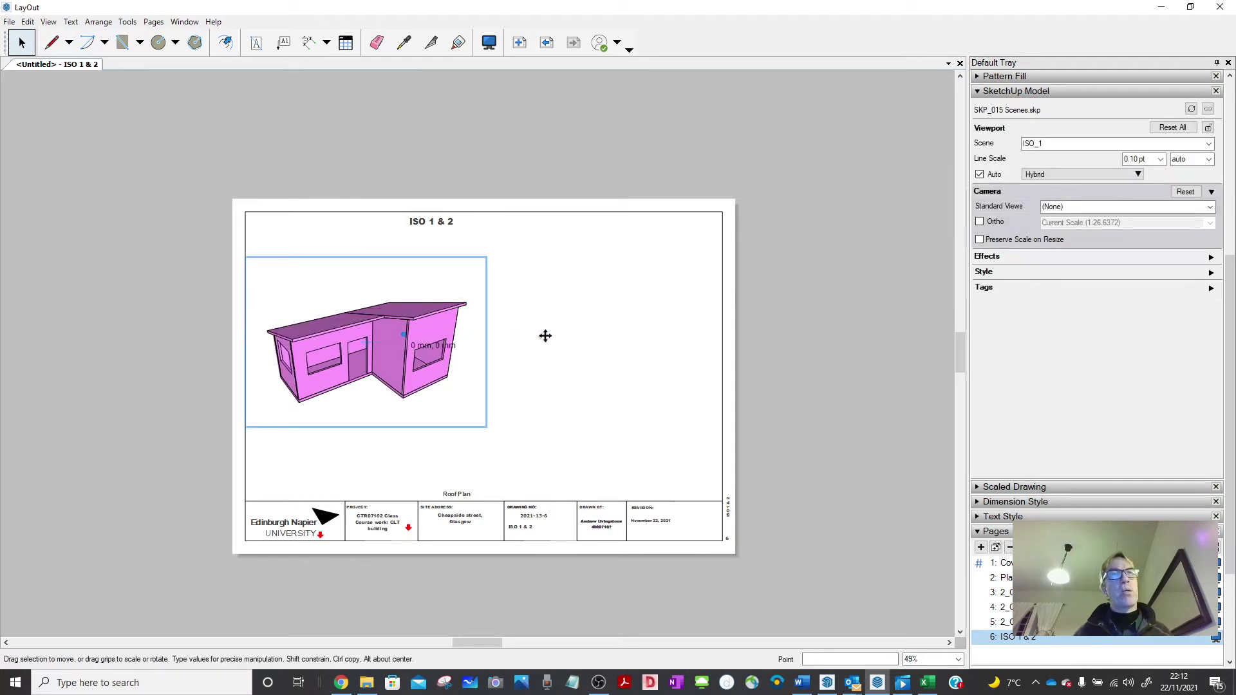
{"action": "left_click_drag", "start_coordinate": [546, 335], "coordinate": [655, 334]}
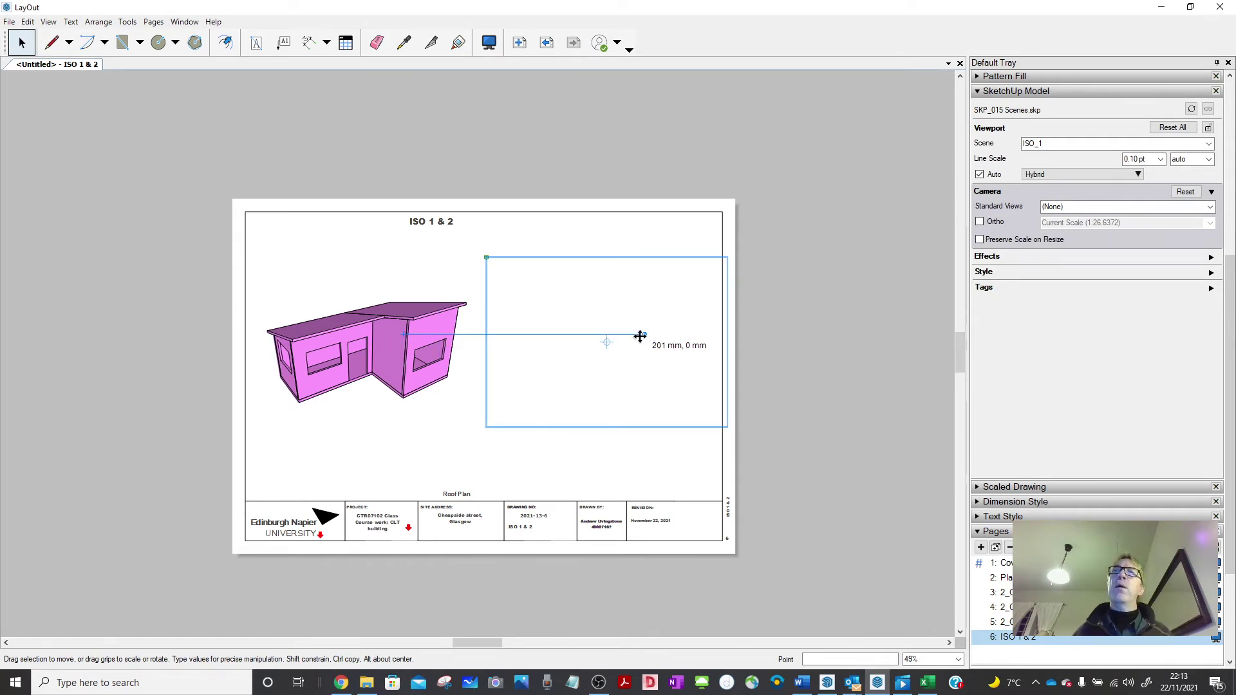
{"action": "left_click_drag", "start_coordinate": [639, 337], "coordinate": [640, 337], "text": "ctrl"}
- Set the duplicated viewport's scene to ISO_2 and reset its camera to that scene's view
{"action": "left_click", "coordinate": [1208, 144]}
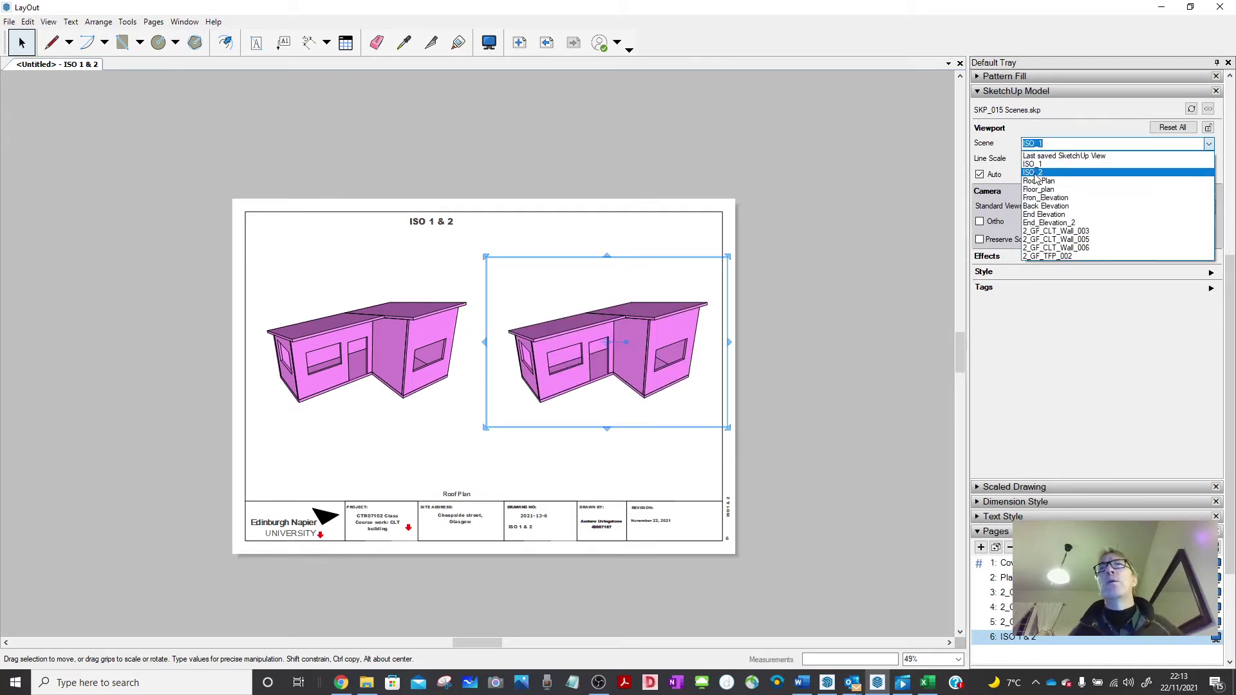
{"action": "left_click", "coordinate": [1030, 179]}
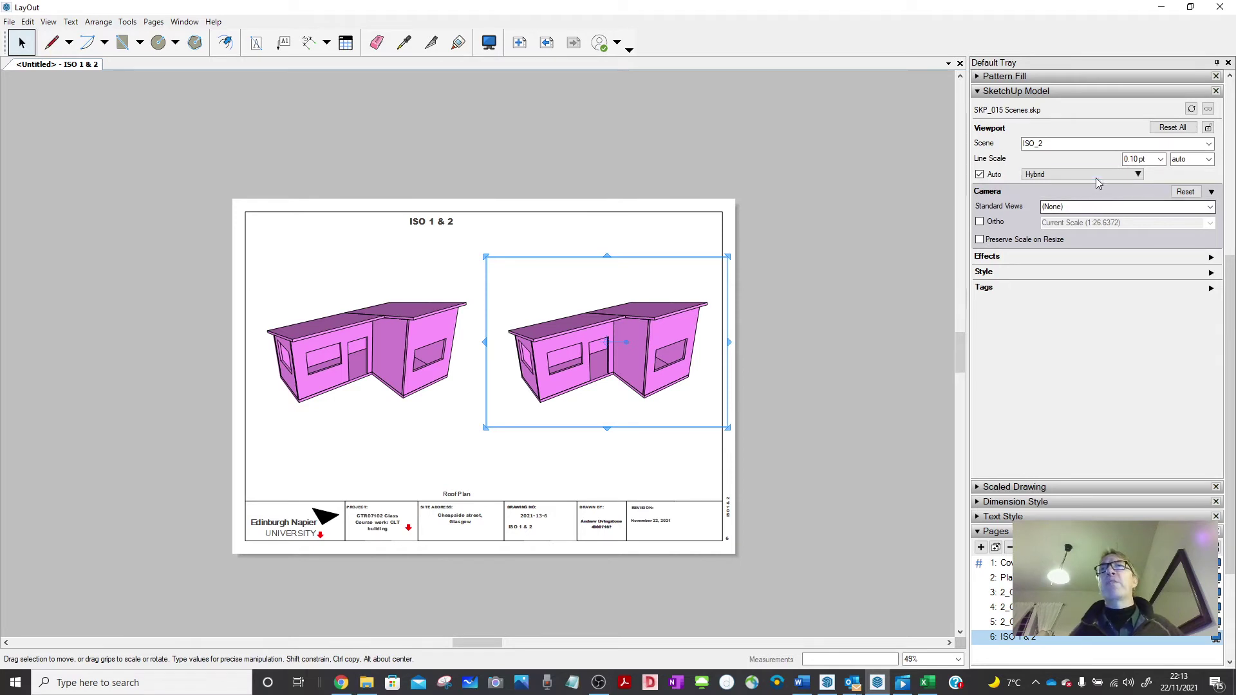
{"action": "left_click", "coordinate": [1186, 191]}
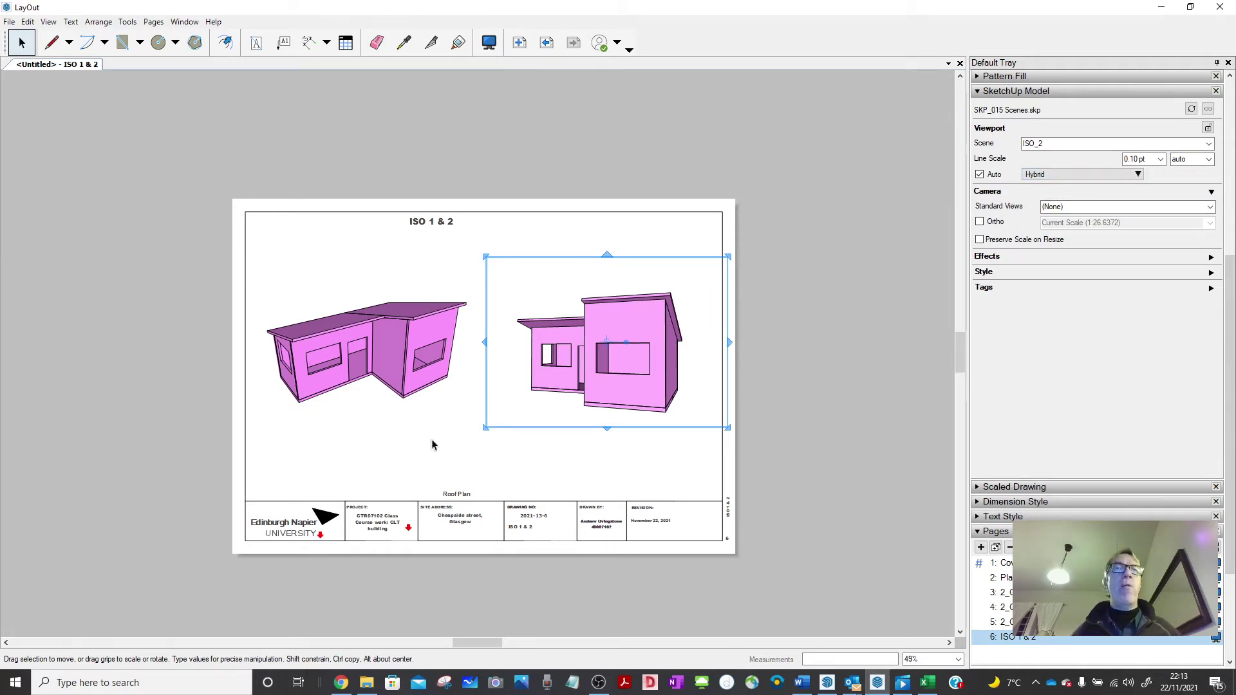
- Delete the leftover Roof Plan text above the title block
{"action": "left_click", "coordinate": [452, 474]}
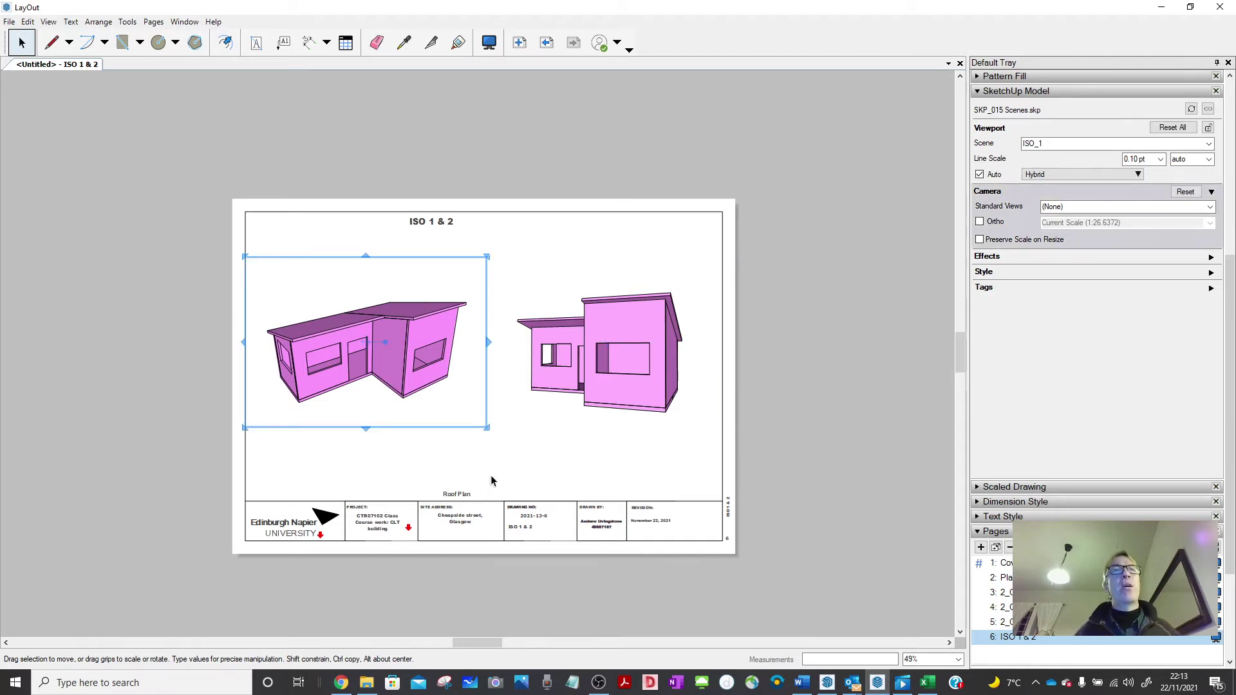
{"action": "scroll", "coordinate": [491, 475], "scroll_direction": "up", "scroll_amount": 2}
{"action": "left_click", "coordinate": [453, 505]}
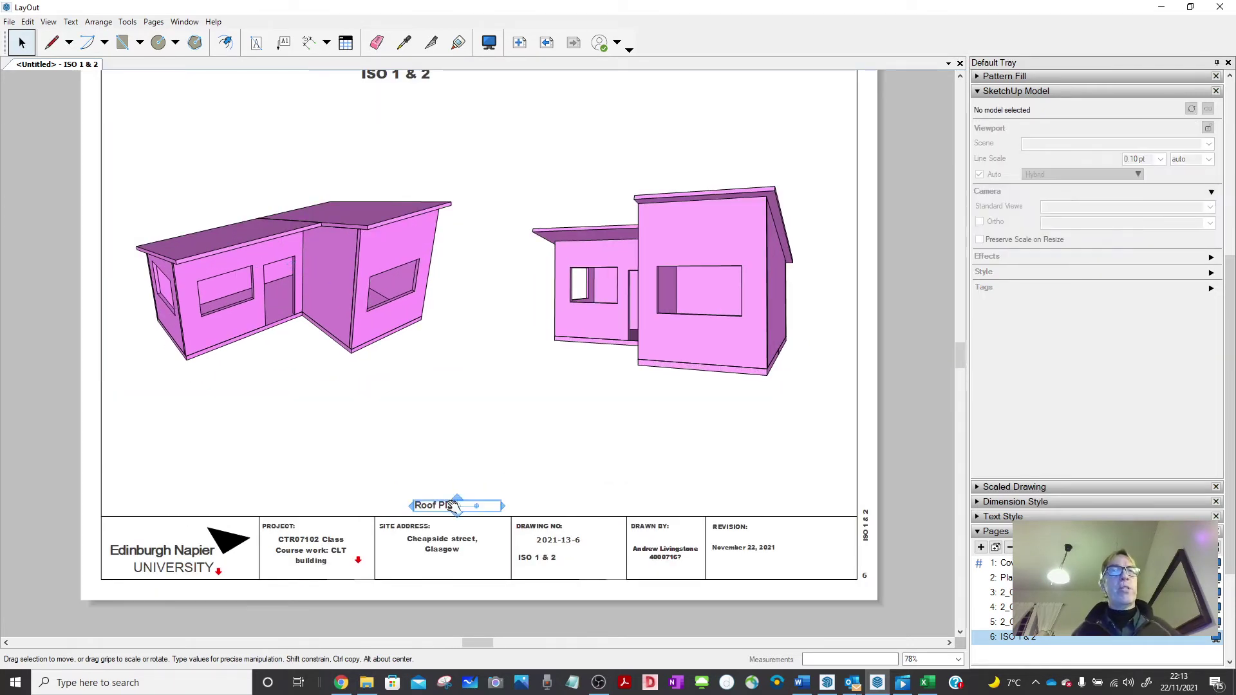
{"action": "key", "text": "Delete"}
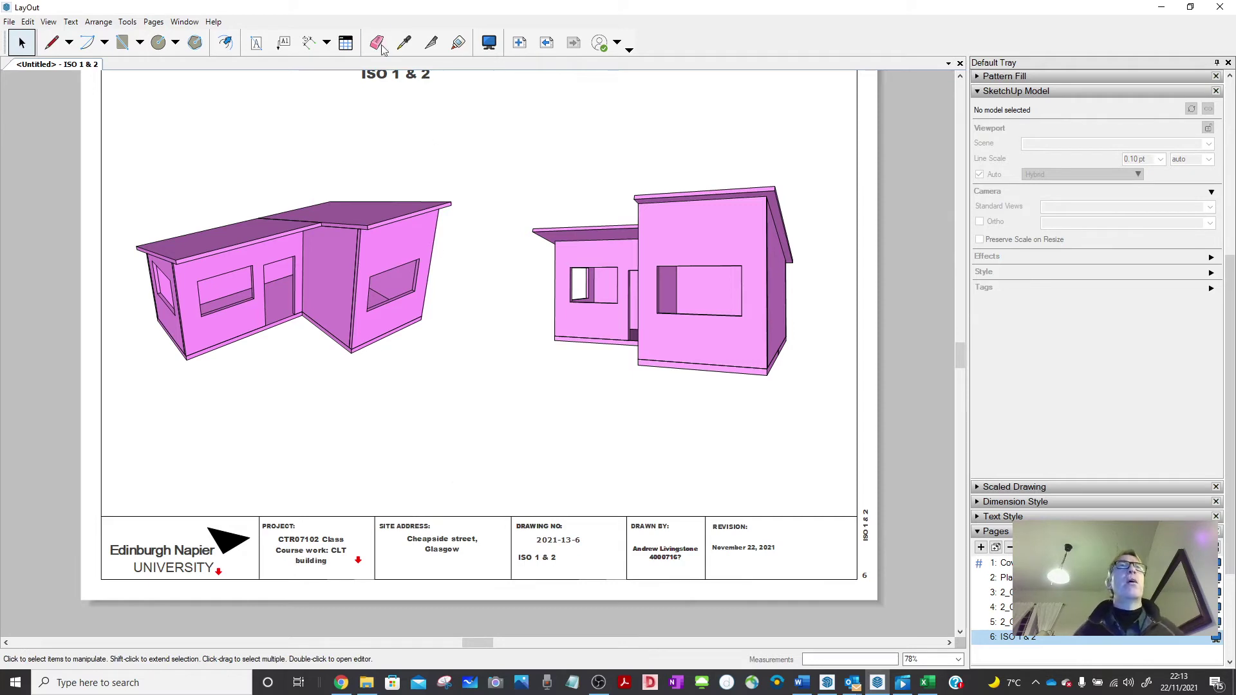
- Add a leader label below the ISO_1 view's wall with the door, showing its component name 2_GF_CLT_Wall_005
{"action": "left_click", "coordinate": [283, 43]}
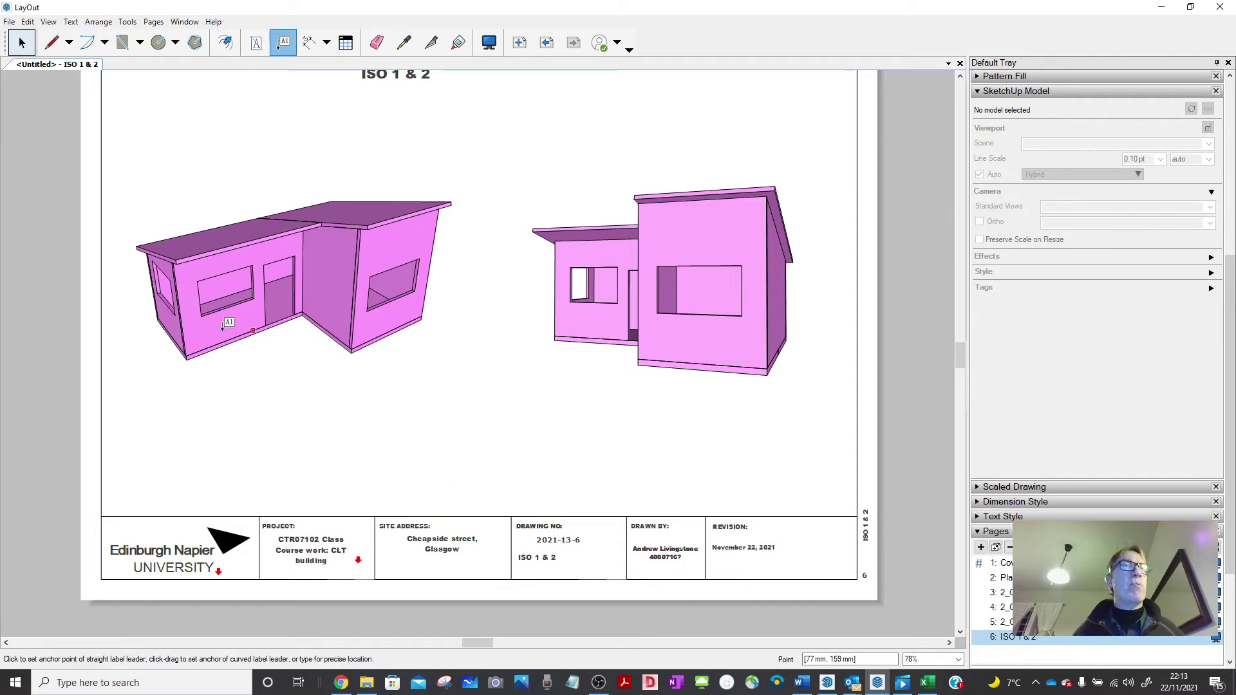
{"action": "left_click", "coordinate": [221, 332]}
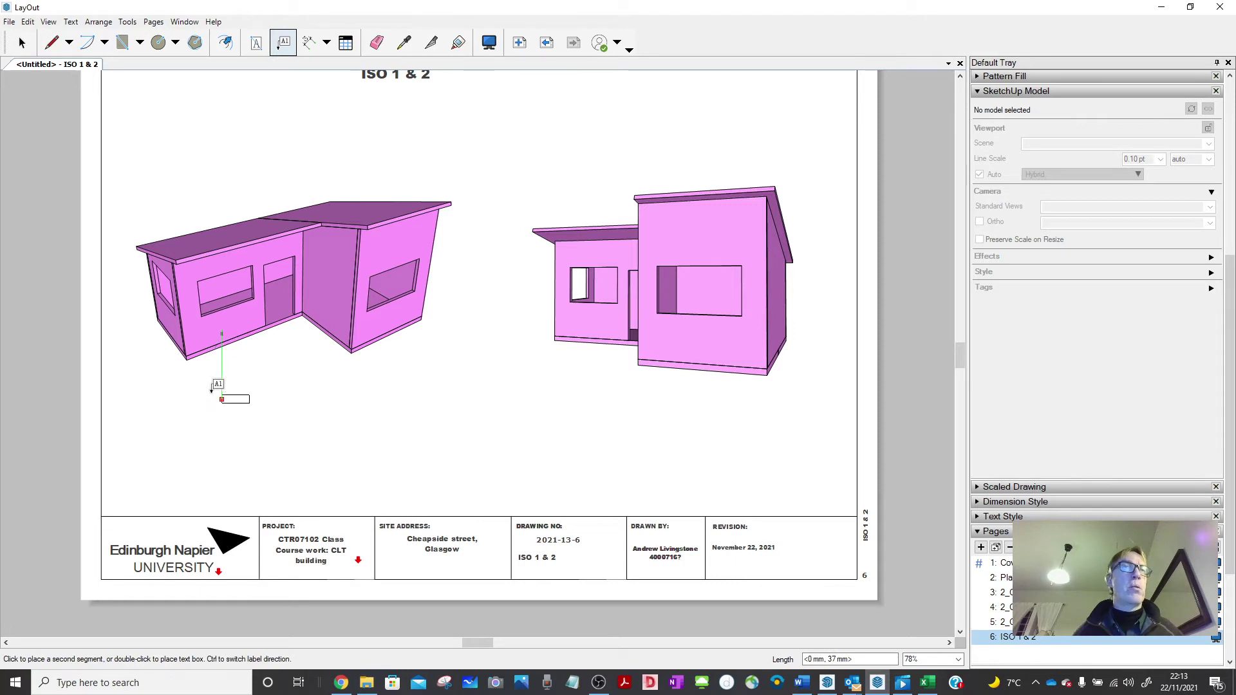
{"action": "left_click", "coordinate": [200, 390]}
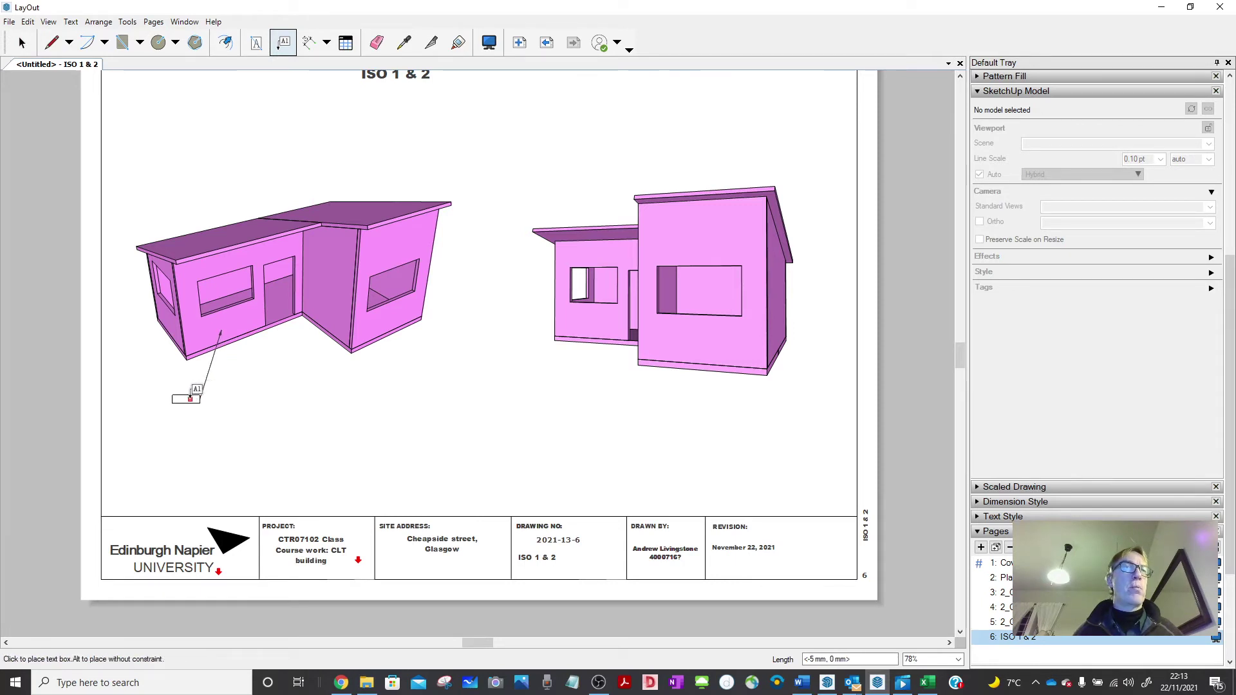
{"action": "left_click", "coordinate": [185, 398]}
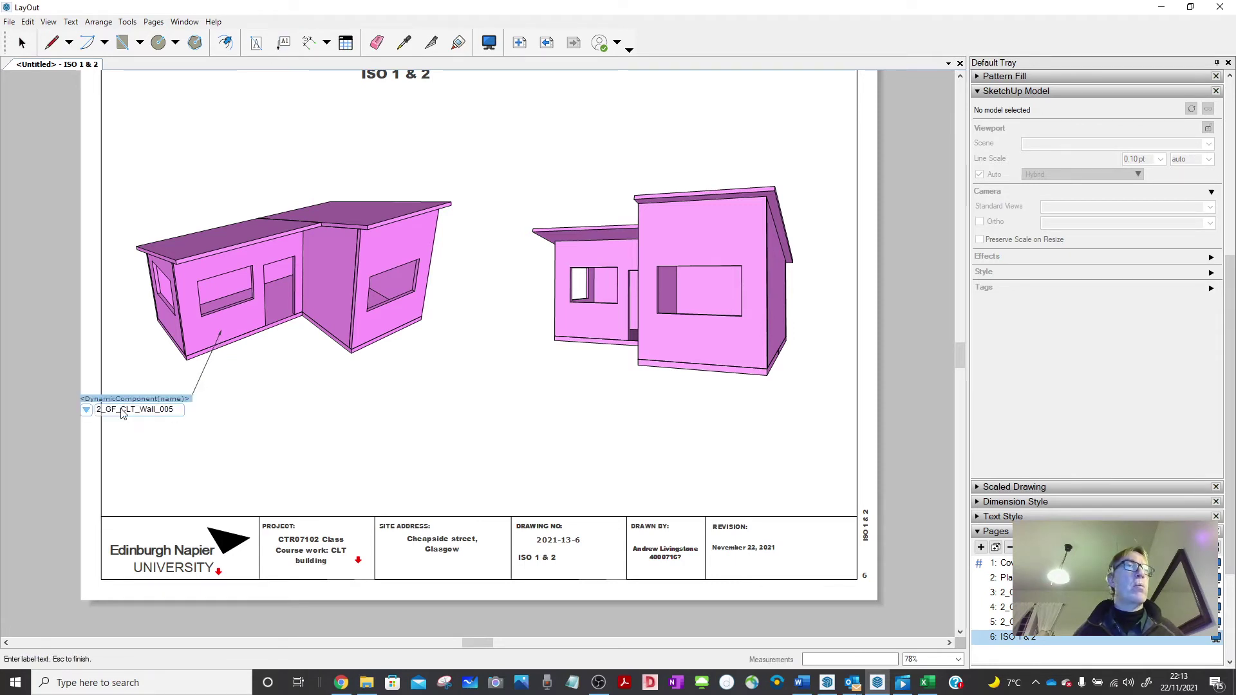
{"action": "left_click", "coordinate": [85, 410]}
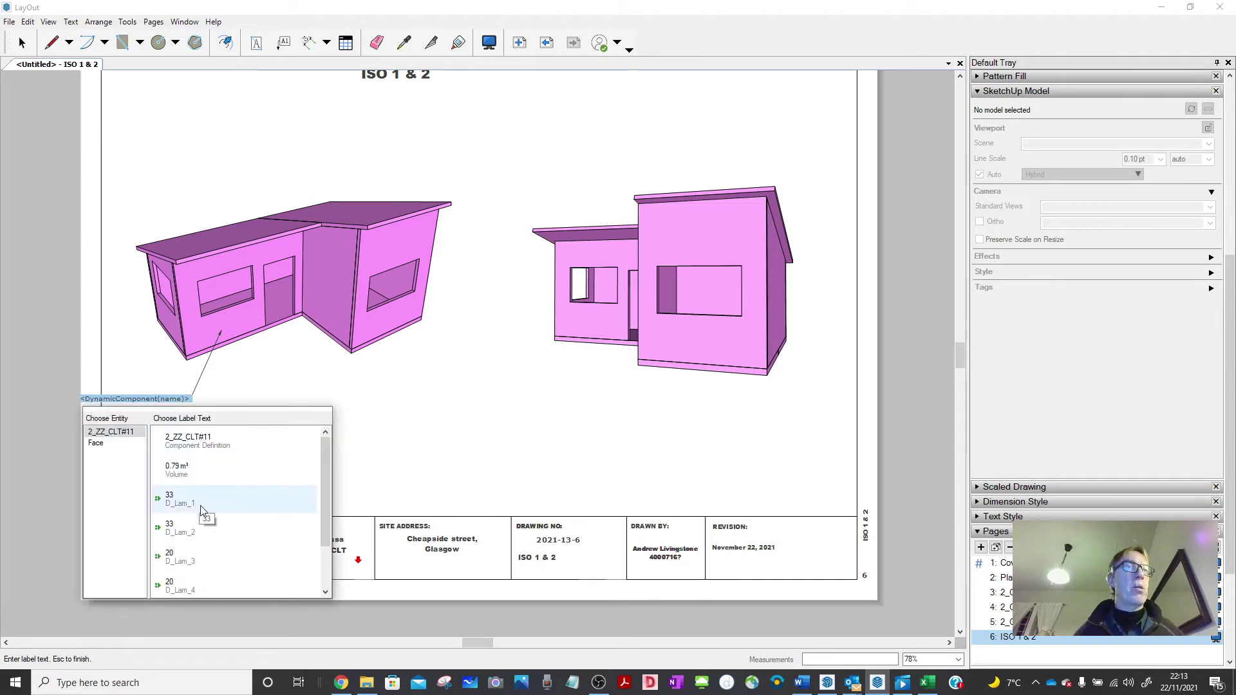
{"action": "scroll", "coordinate": [204, 513], "scroll_direction": "down", "scroll_amount": 5}
{"action": "left_click", "coordinate": [208, 579]}
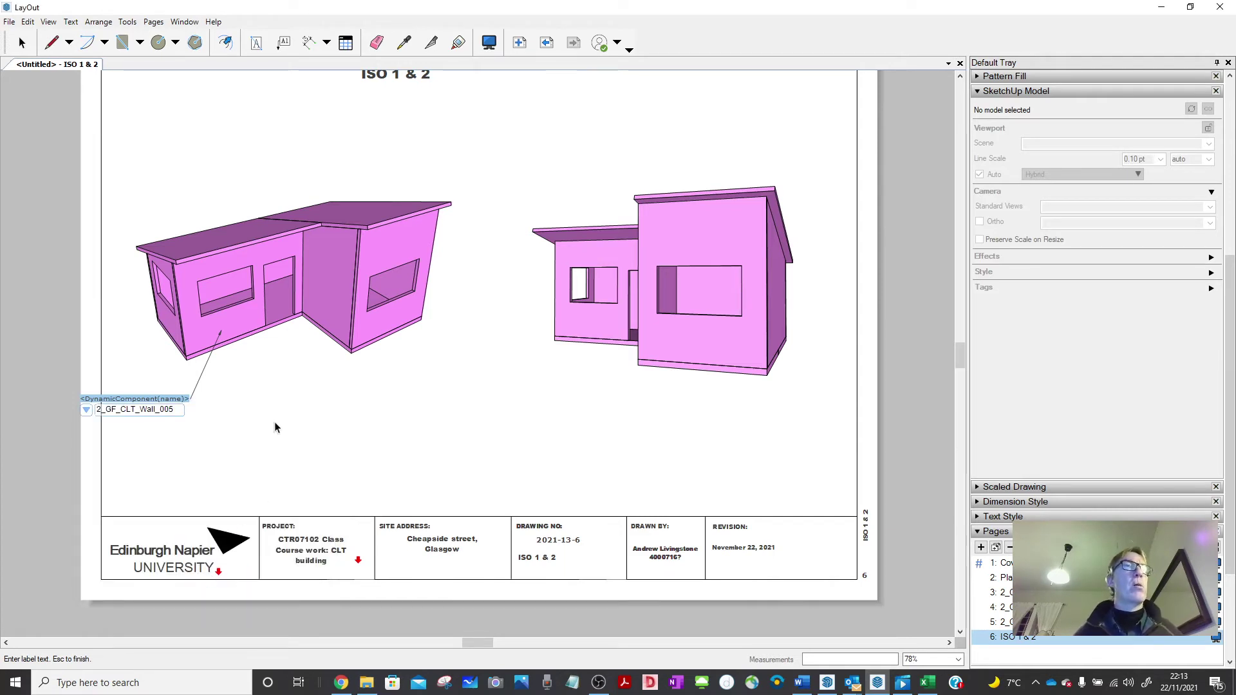
{"action": "key", "text": "Escape"}
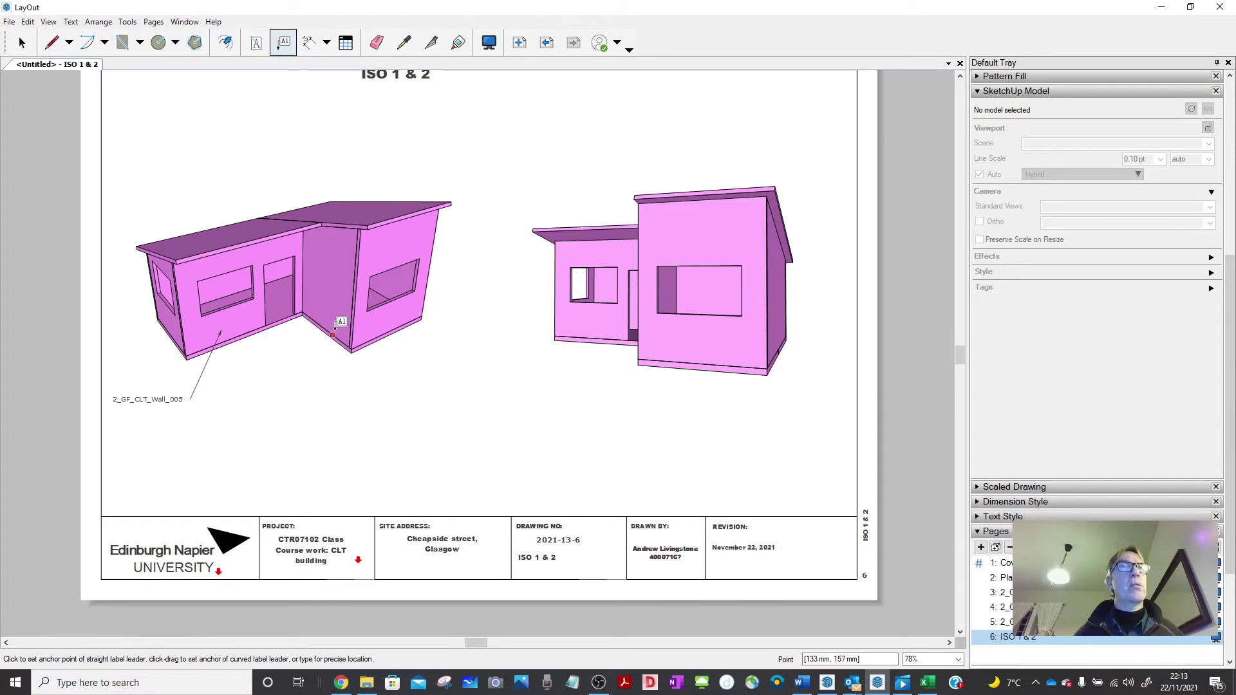
- Add a leader label below the ISO_1 view's recessed return wall, using its component name 2_GF_CLT_Wall_004
{"action": "scroll", "coordinate": [336, 335], "scroll_direction": "up", "scroll_amount": 2}
{"action": "left_click", "coordinate": [335, 321]}
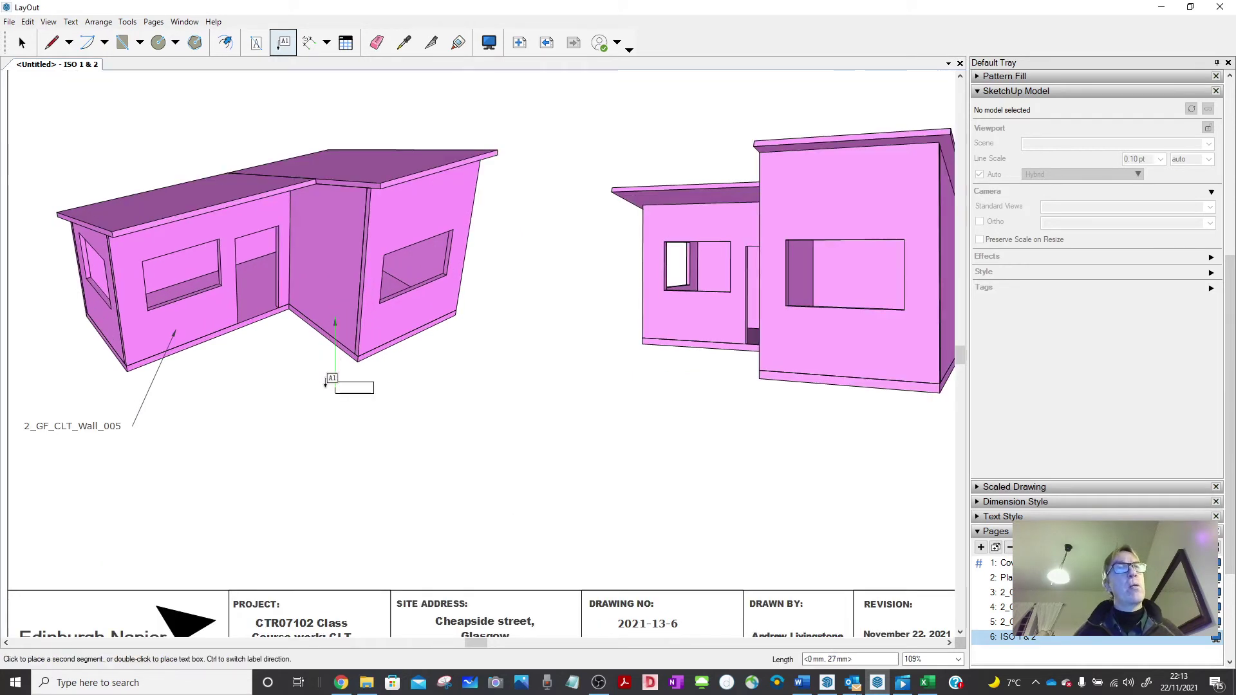
{"action": "left_click", "coordinate": [335, 397]}
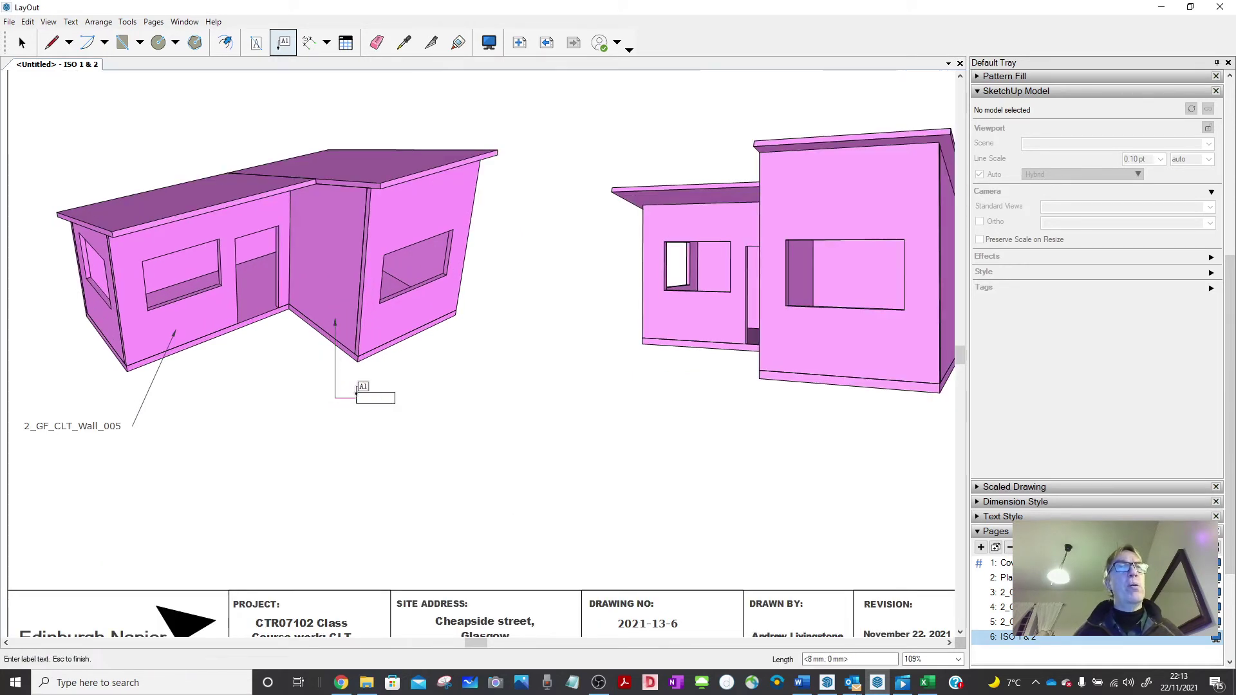
{"action": "left_click", "coordinate": [371, 399]}
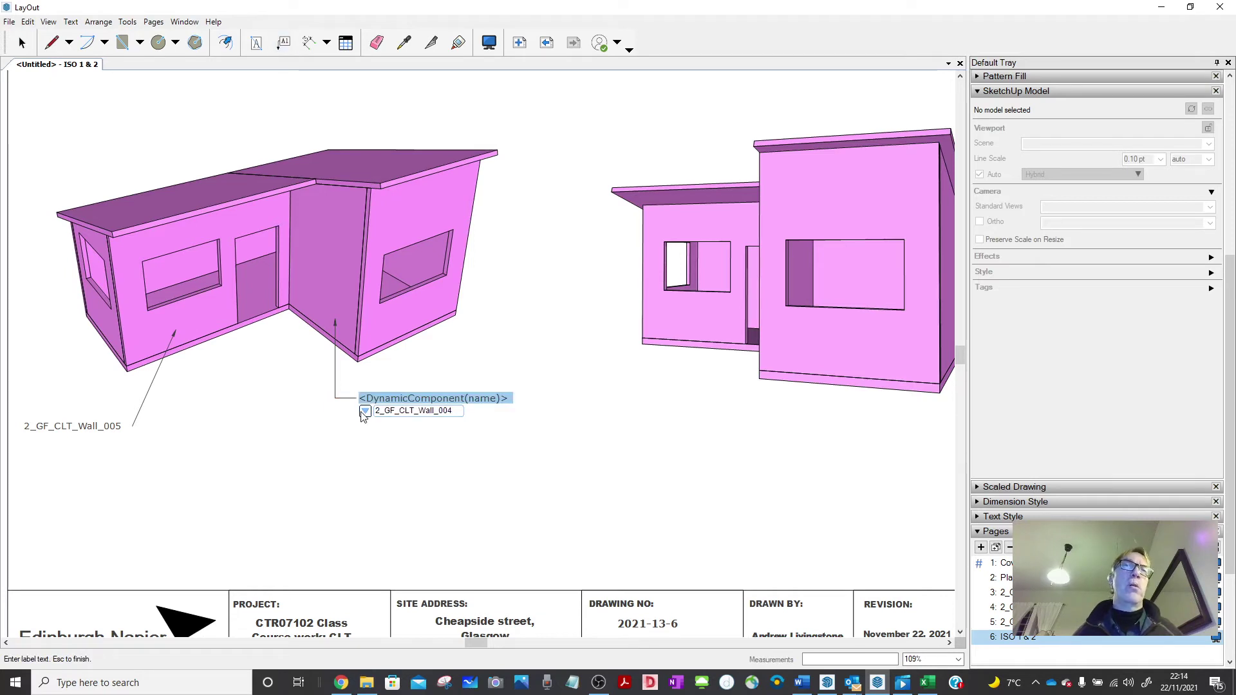
{"action": "left_click", "coordinate": [365, 412]}
{"action": "scroll", "coordinate": [484, 538], "scroll_direction": "down", "scroll_amount": 2}
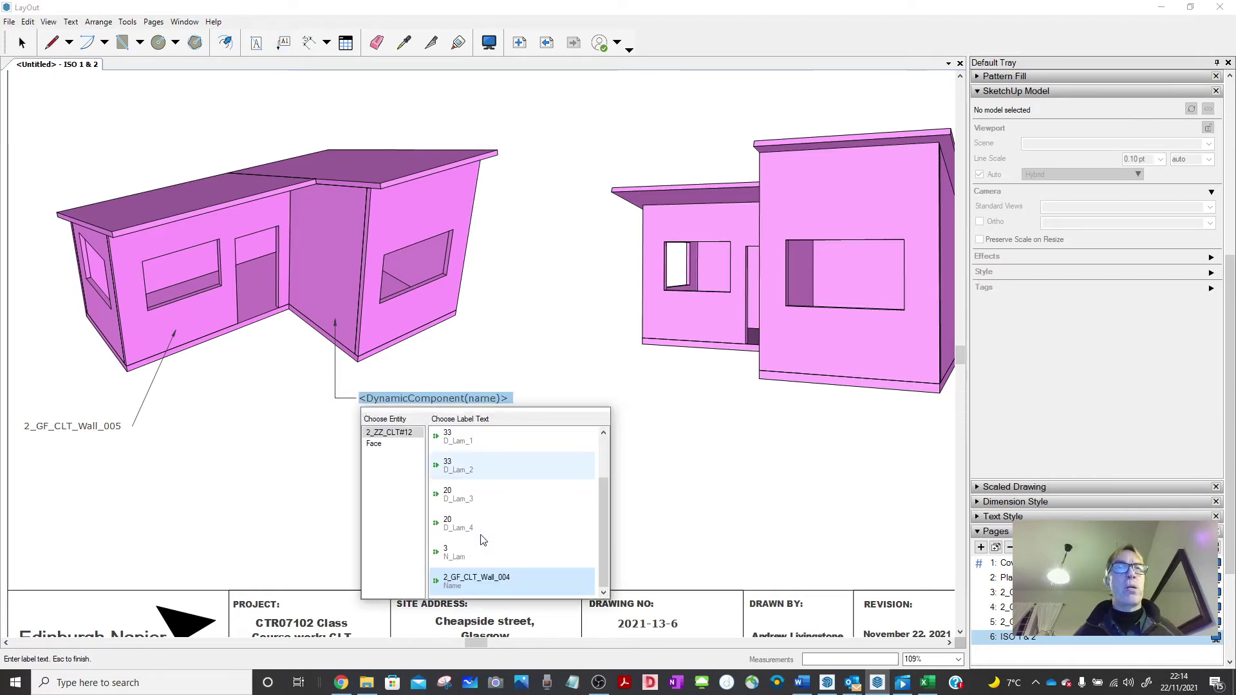
{"action": "left_click", "coordinate": [468, 570]}
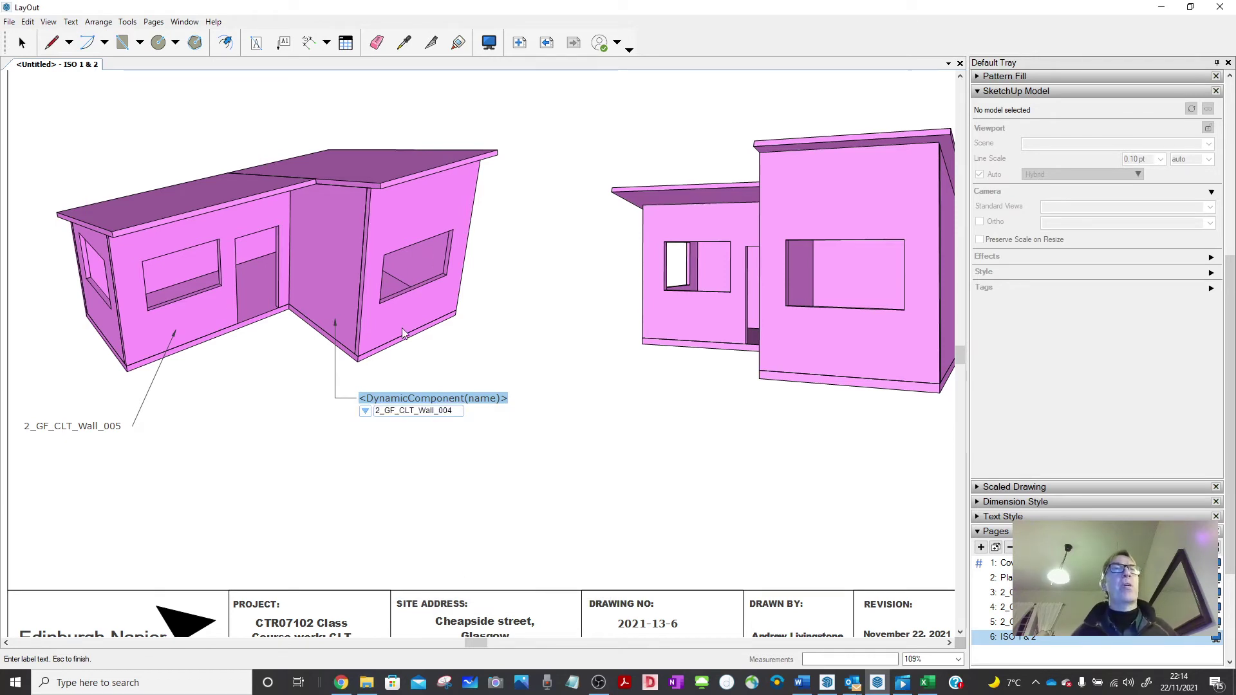
{"action": "key", "text": "Escape"}
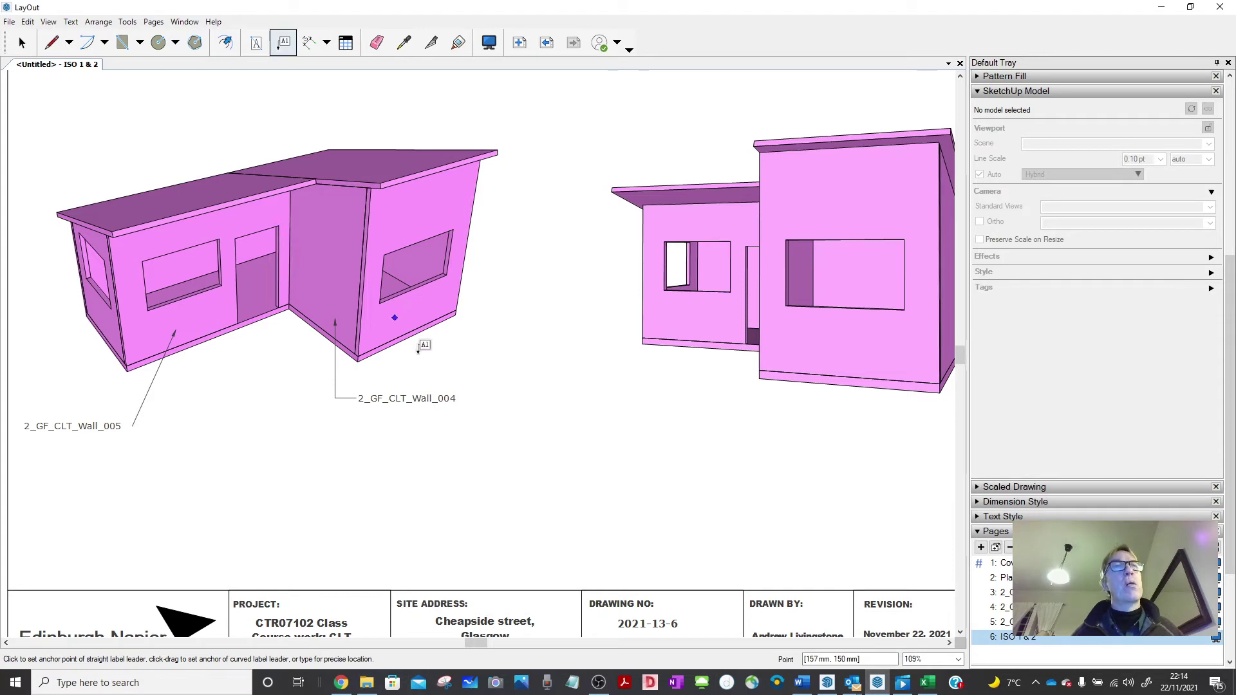
- Add a leader label to the ISO_1 view's right-hand windowed wall, using its component name 2_GF_CLT_Wall_003
{"action": "left_click", "coordinate": [395, 318]}
{"action": "left_click", "coordinate": [419, 353]}
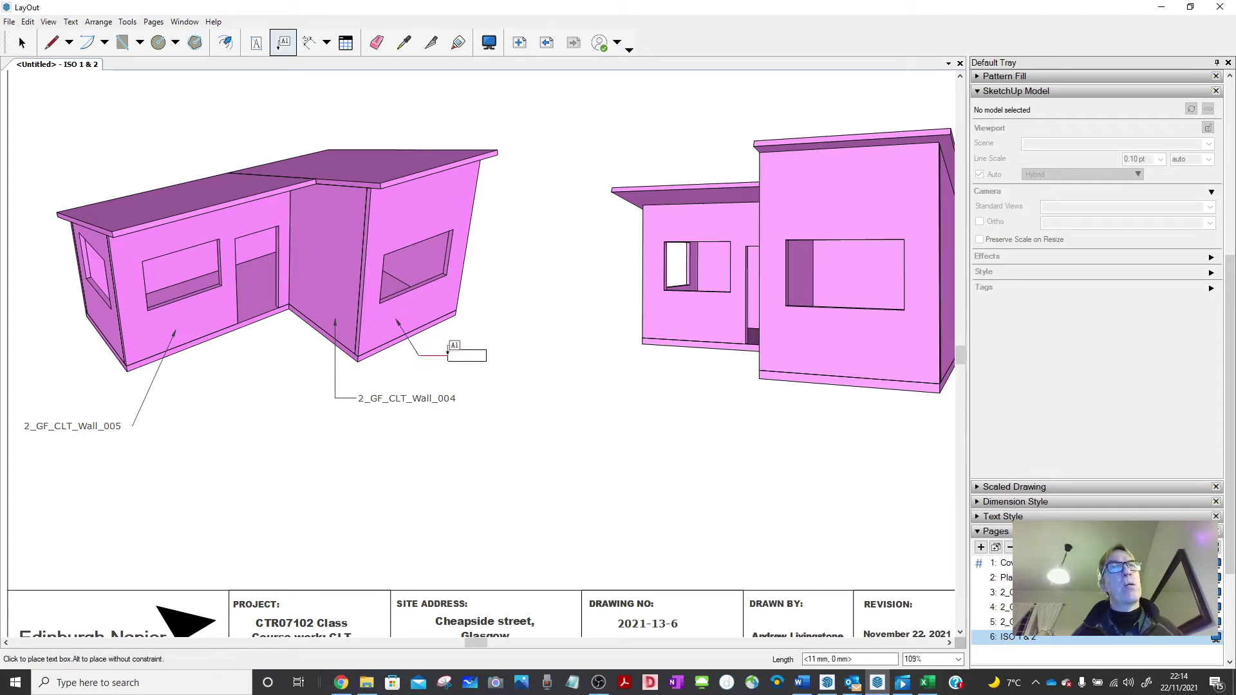
{"action": "left_click", "coordinate": [449, 355]}
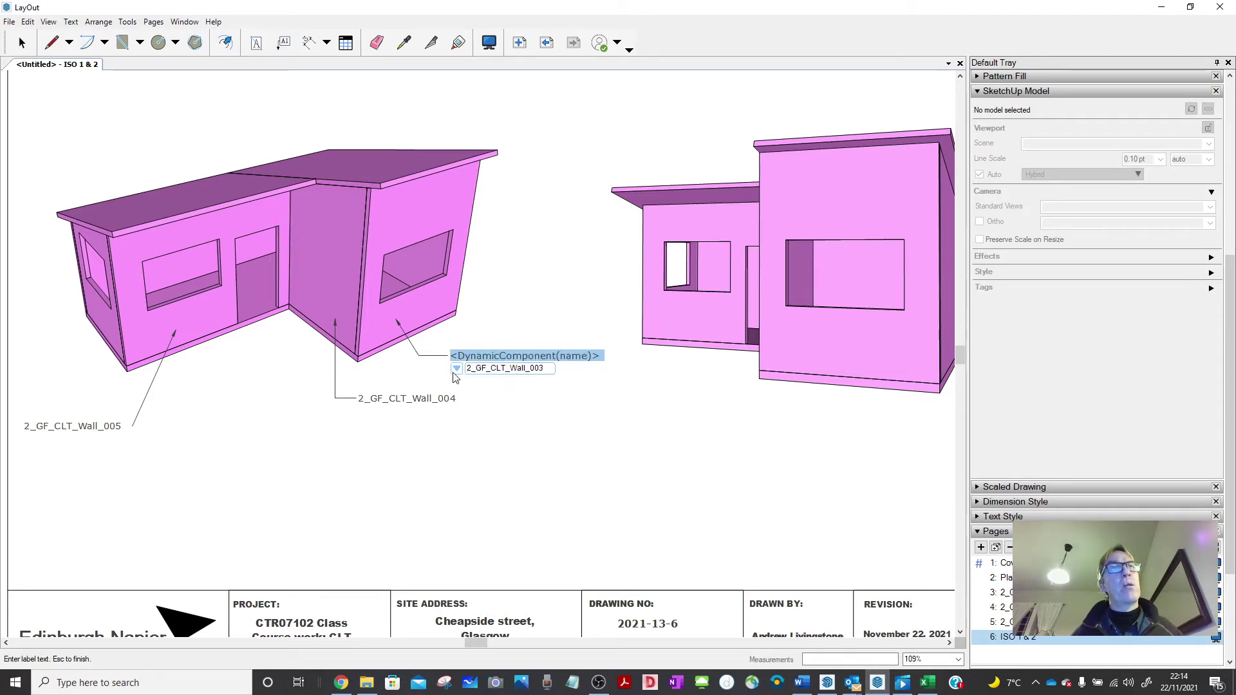
{"action": "left_click", "coordinate": [457, 368]}
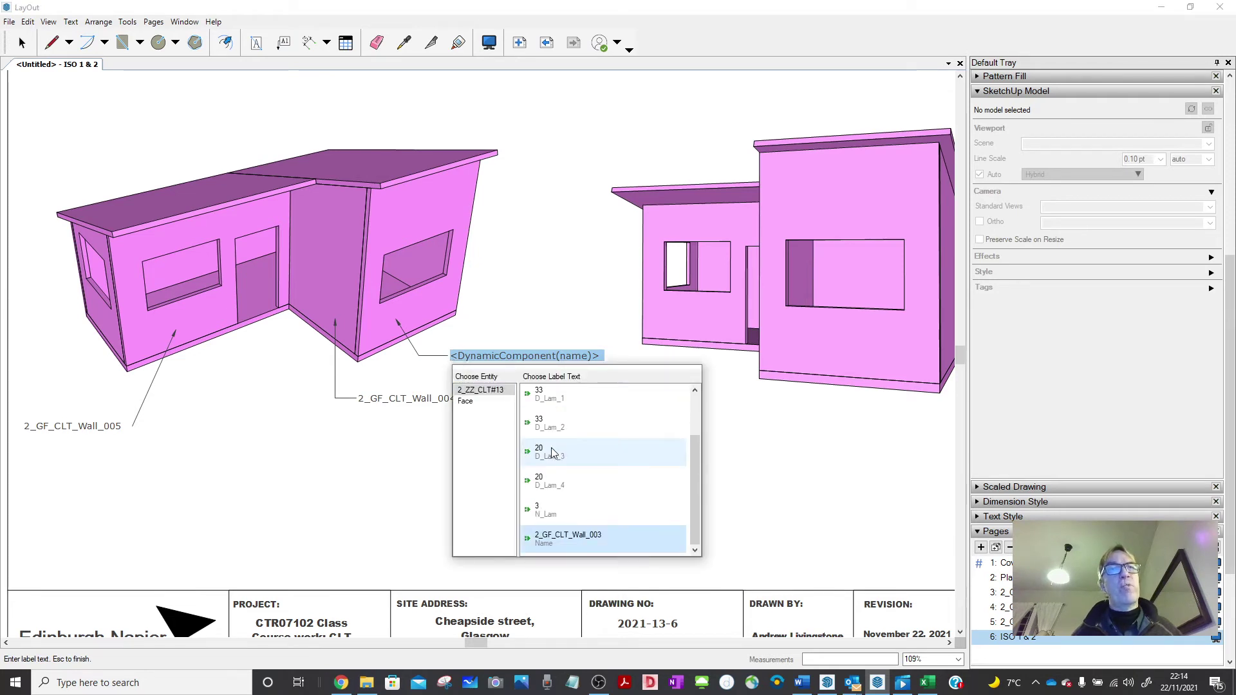
{"action": "left_click", "coordinate": [561, 536]}
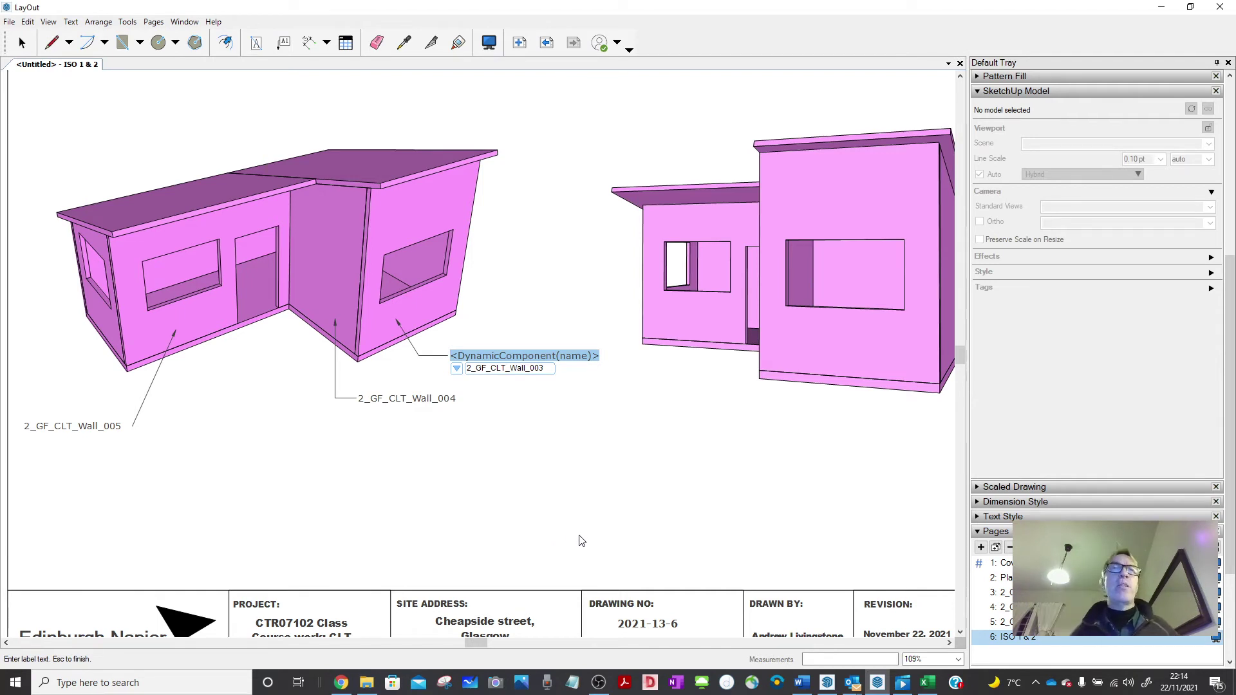
{"action": "key", "text": "Escape"}
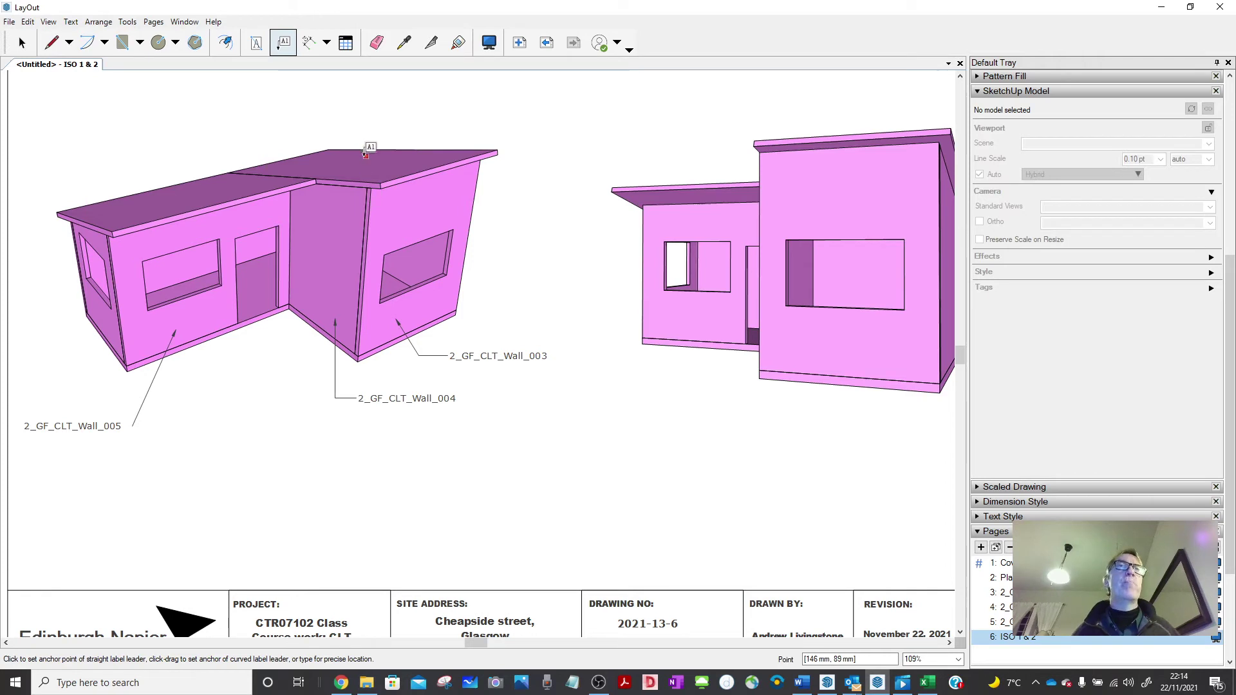
- Add a leader label above the ISO_1 view's rear roof panel, using the component name 2_GF_CLT_Wall_002
{"action": "left_click", "coordinate": [365, 151]}
{"action": "left_click", "coordinate": [387, 121]}
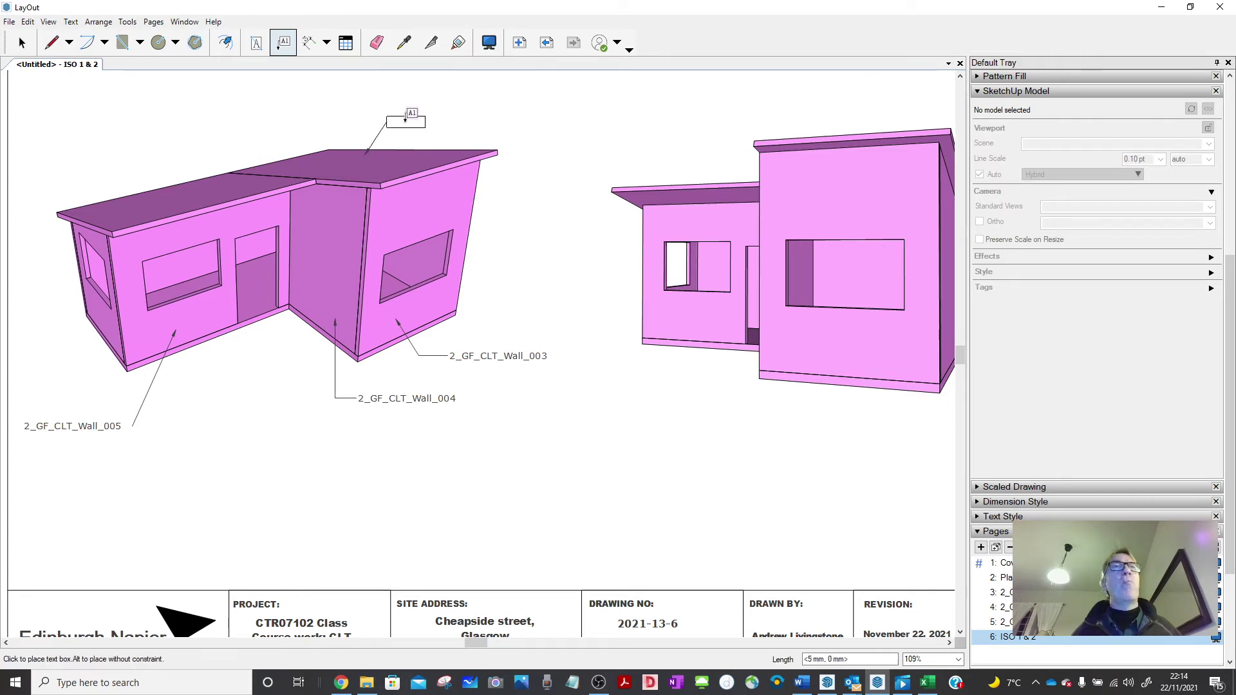
{"action": "left_click", "coordinate": [409, 122]}
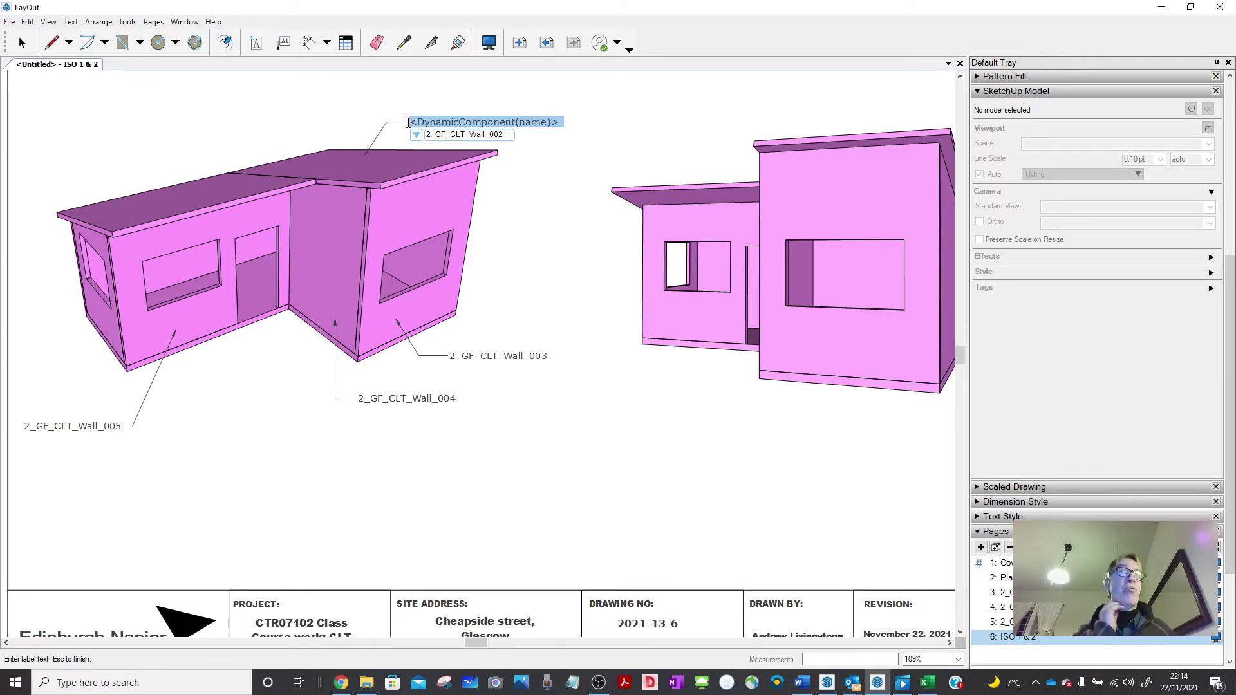
{"action": "key", "text": "BackSpace"}
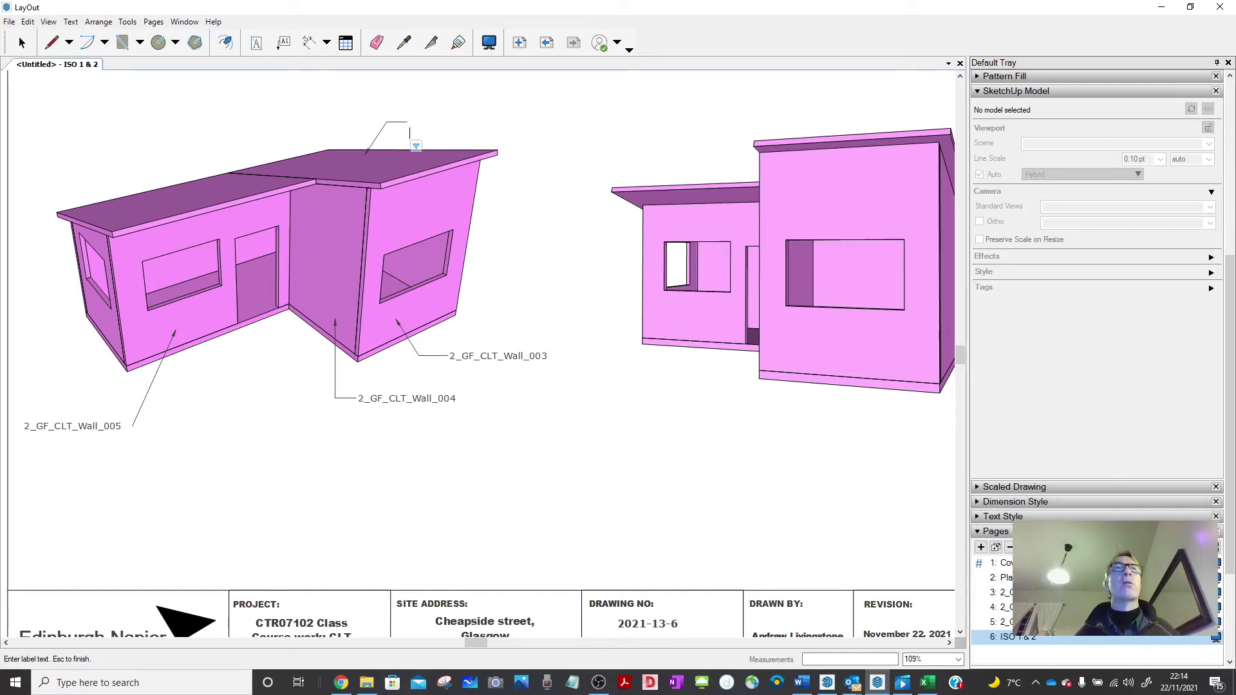
{"action": "left_click", "coordinate": [415, 146]}
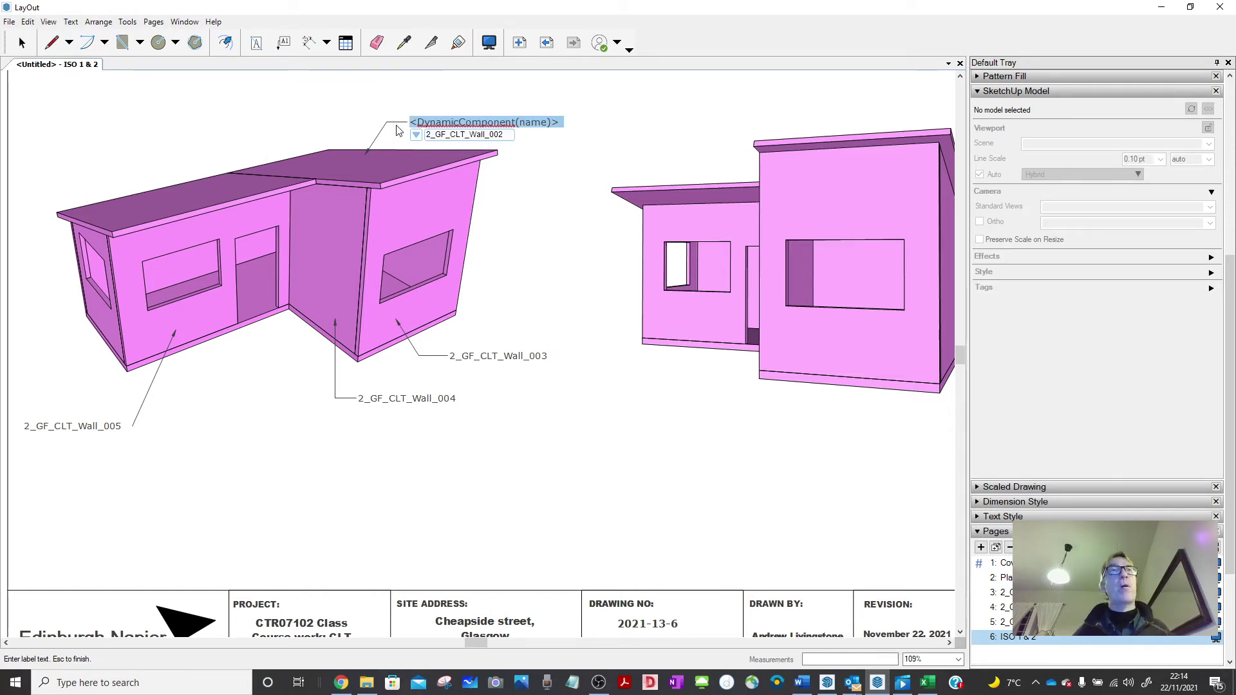
{"action": "left_click", "coordinate": [443, 137]}
{"action": "key", "text": "Escape"}
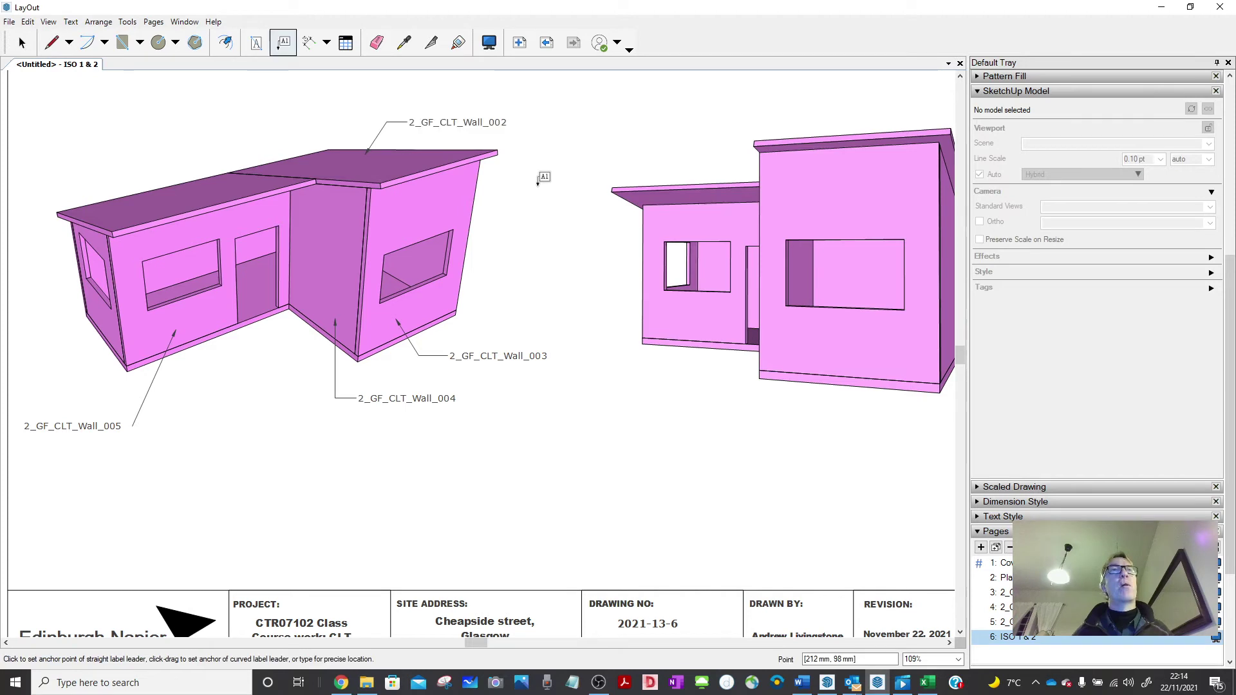
- Add a leader label above the ISO_1 view's lower front roof panel, using its component name 2_GF_CLT_Wall_001
{"action": "left_click", "coordinate": [203, 182]}
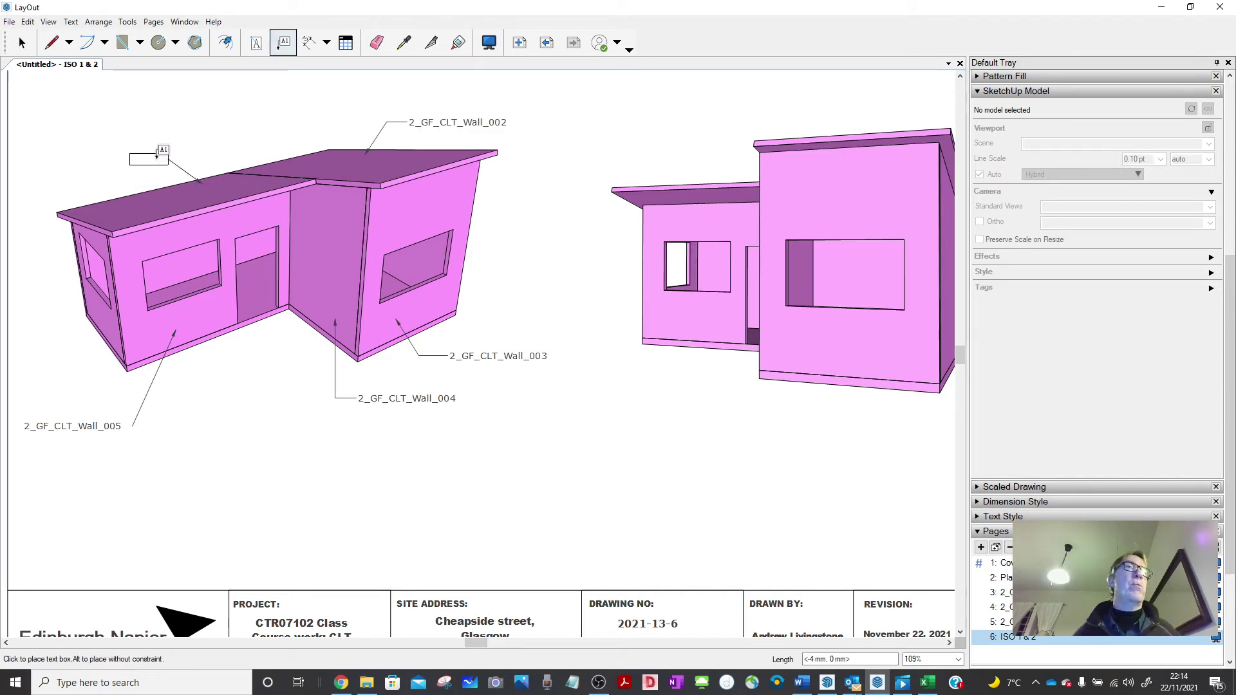
{"action": "left_click", "coordinate": [154, 159]}
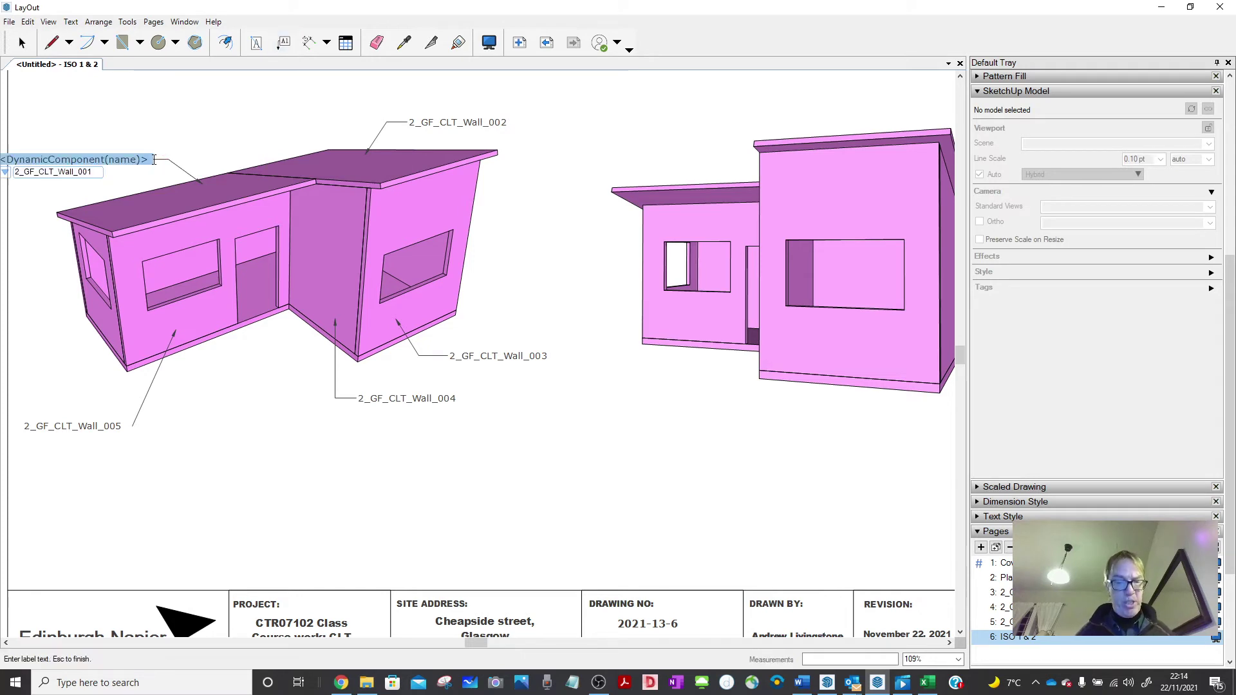
{"action": "left_click", "coordinate": [89, 170]}
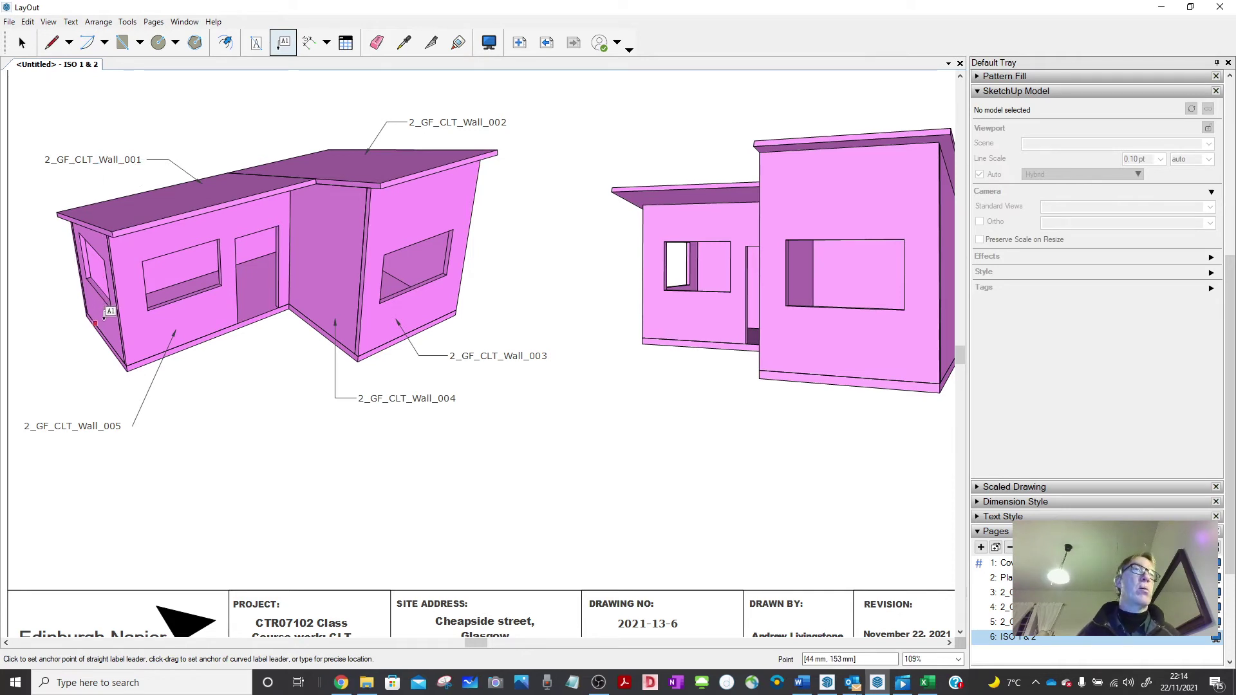
- Add a leader label beside the ISO_1 view's left end wall, using its component name 2_GF_CLT_Wall_006
{"action": "scroll", "coordinate": [111, 321], "scroll_direction": "up", "scroll_amount": 3}
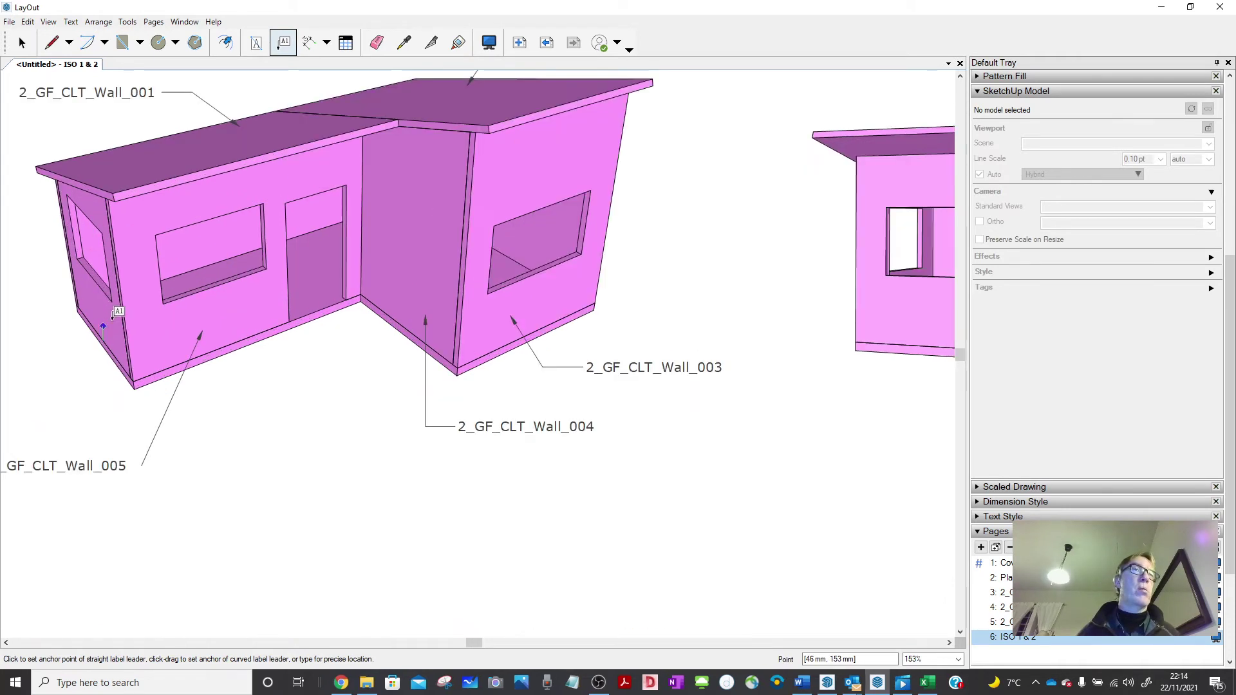
{"action": "left_click", "coordinate": [97, 327]}
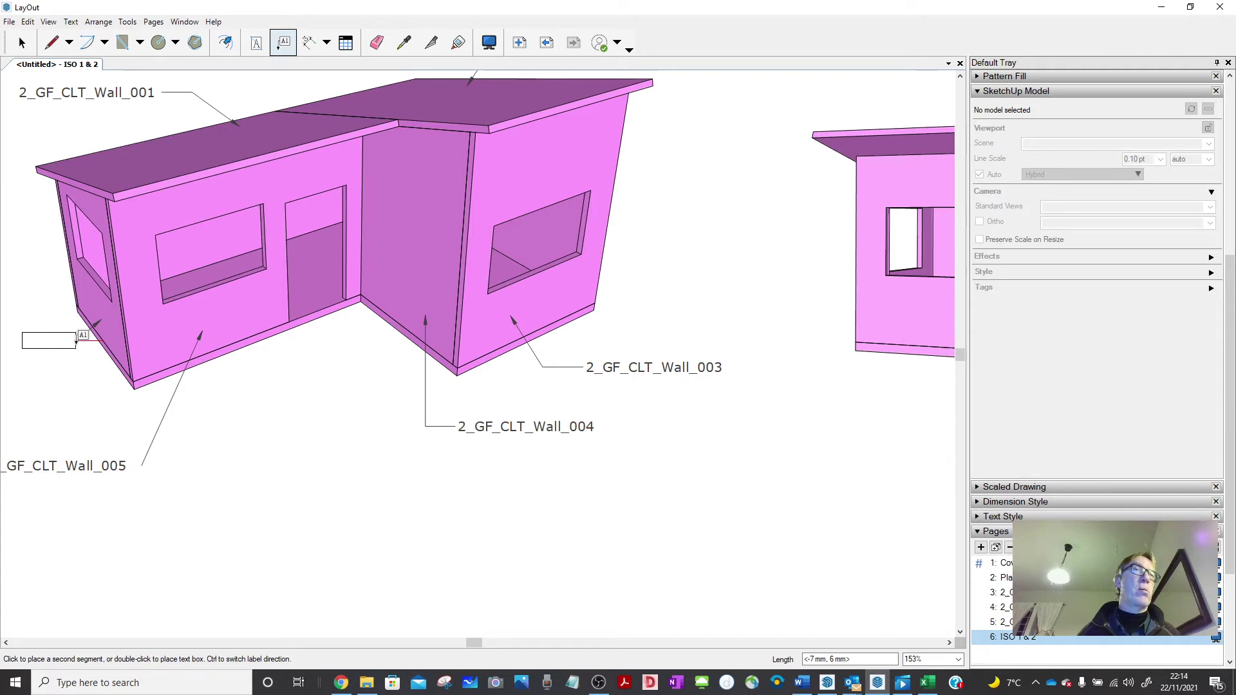
{"action": "left_click", "coordinate": [73, 340]}
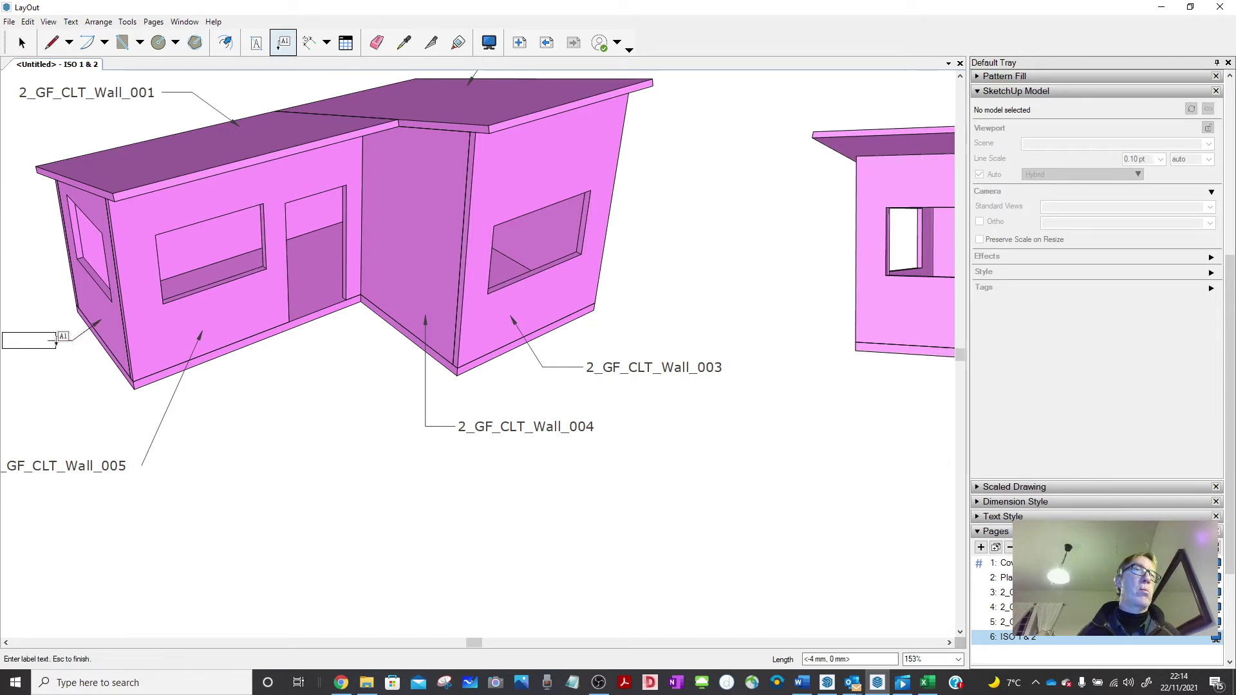
{"action": "left_click", "coordinate": [56, 341]}
{"action": "scroll", "coordinate": [101, 348], "scroll_direction": "down", "scroll_amount": 8}
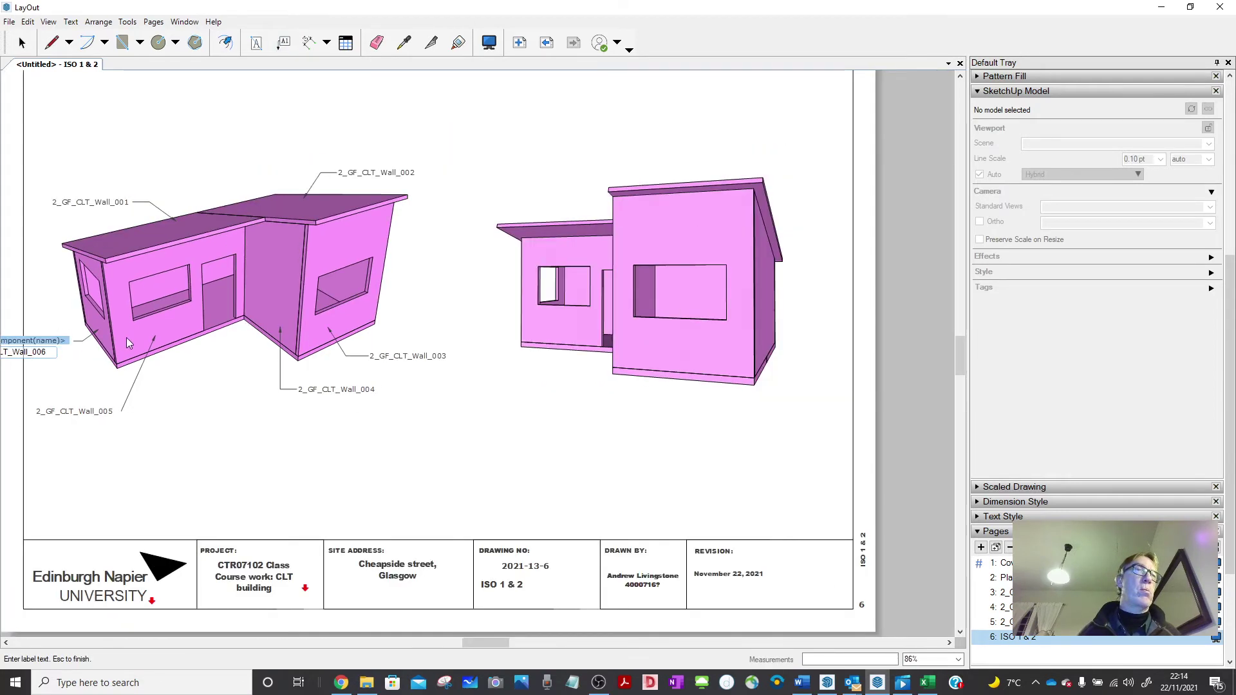
{"action": "scroll", "coordinate": [64, 347], "scroll_direction": "up", "scroll_amount": 3}
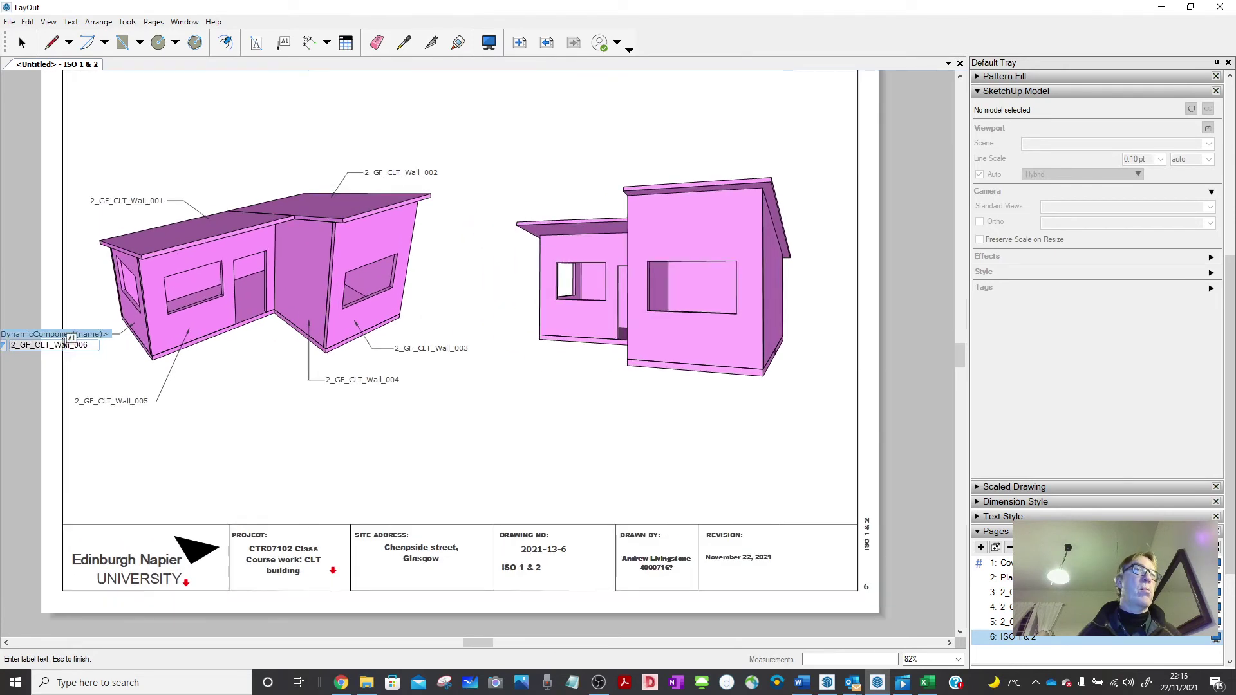
{"action": "key", "text": "Escape"}
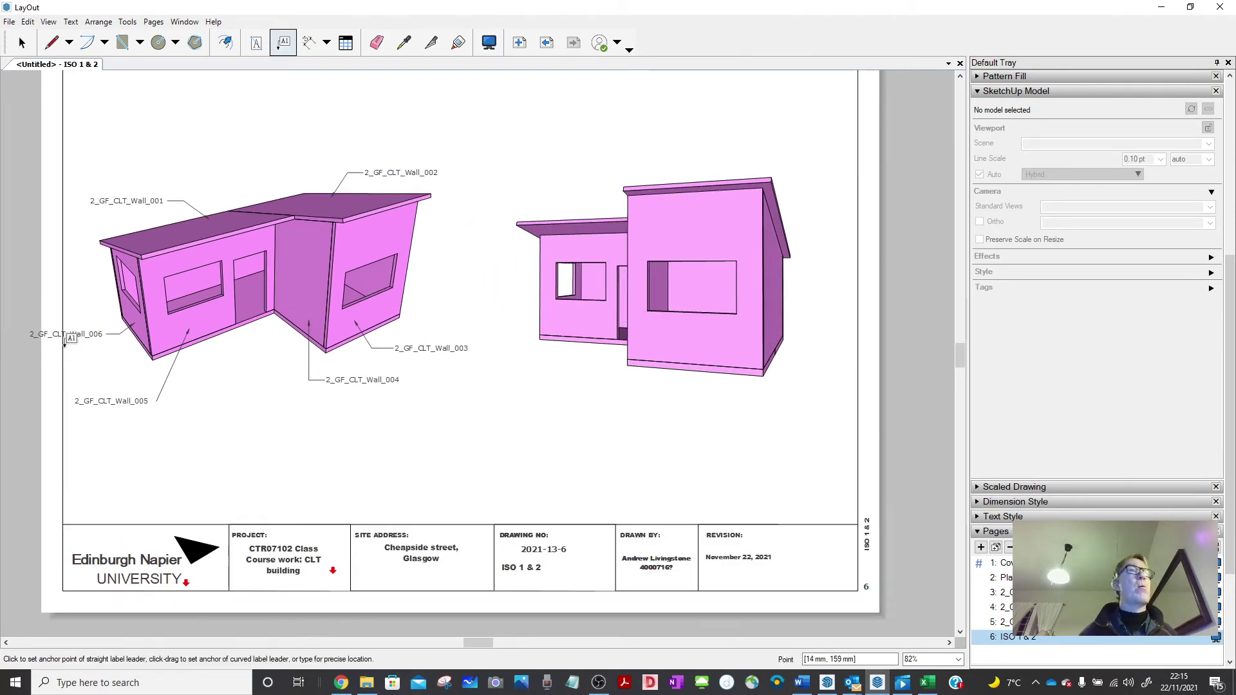
- Delete the 2_GF_CLT_Wall_006 leader label from the ISO_1 view's left end wall
{"action": "left_click", "coordinate": [21, 43]}
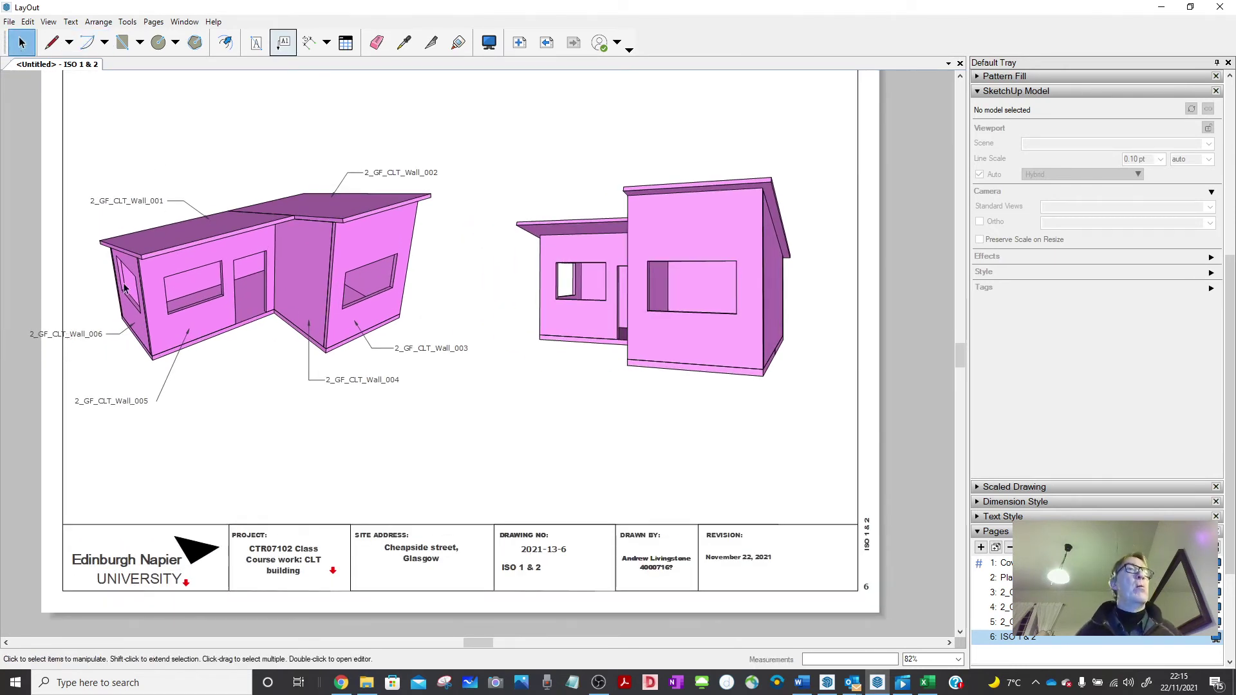
{"action": "left_click", "coordinate": [97, 335]}
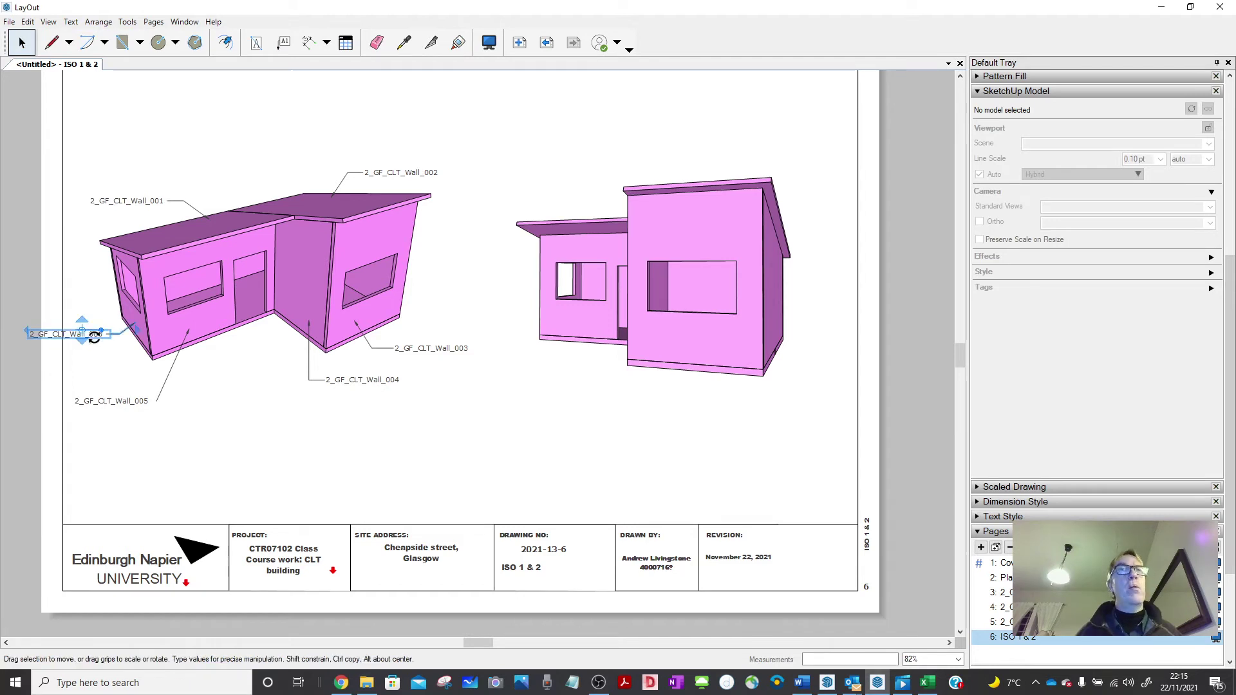
{"action": "key", "text": "Delete"}
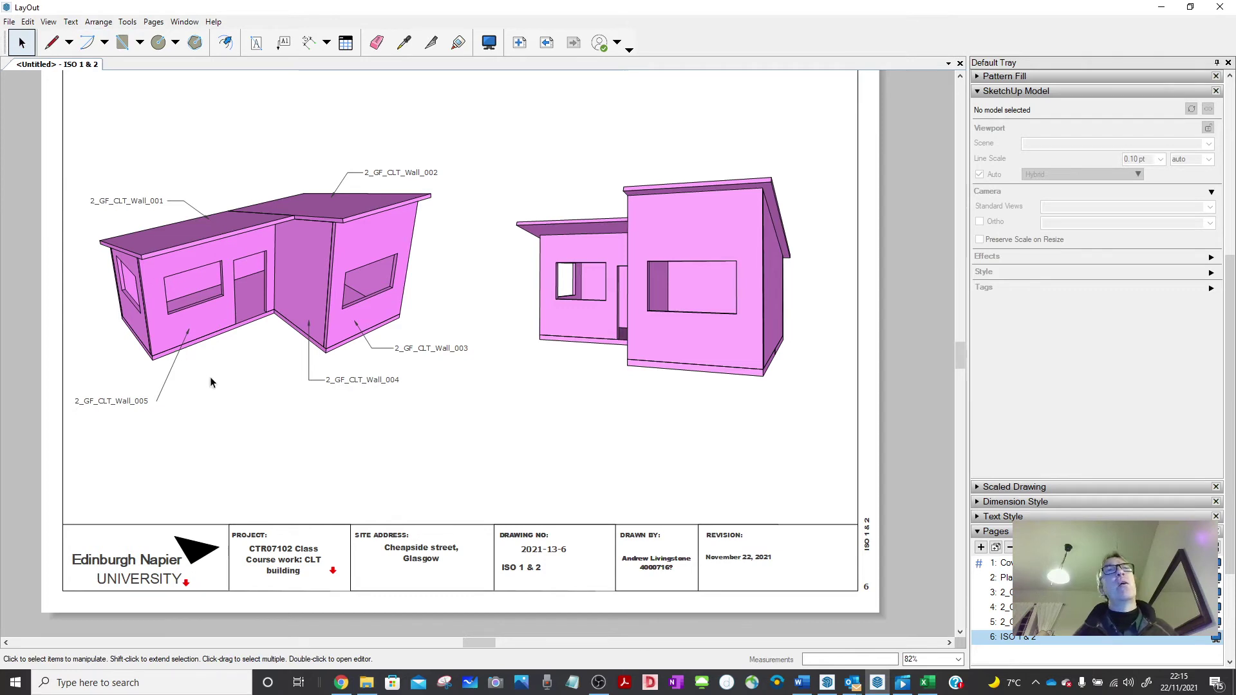
- Delete the 2_GF_TFP_002 timber panel page from the document
{"action": "scroll", "coordinate": [212, 376], "scroll_direction": "down", "scroll_amount": 1}
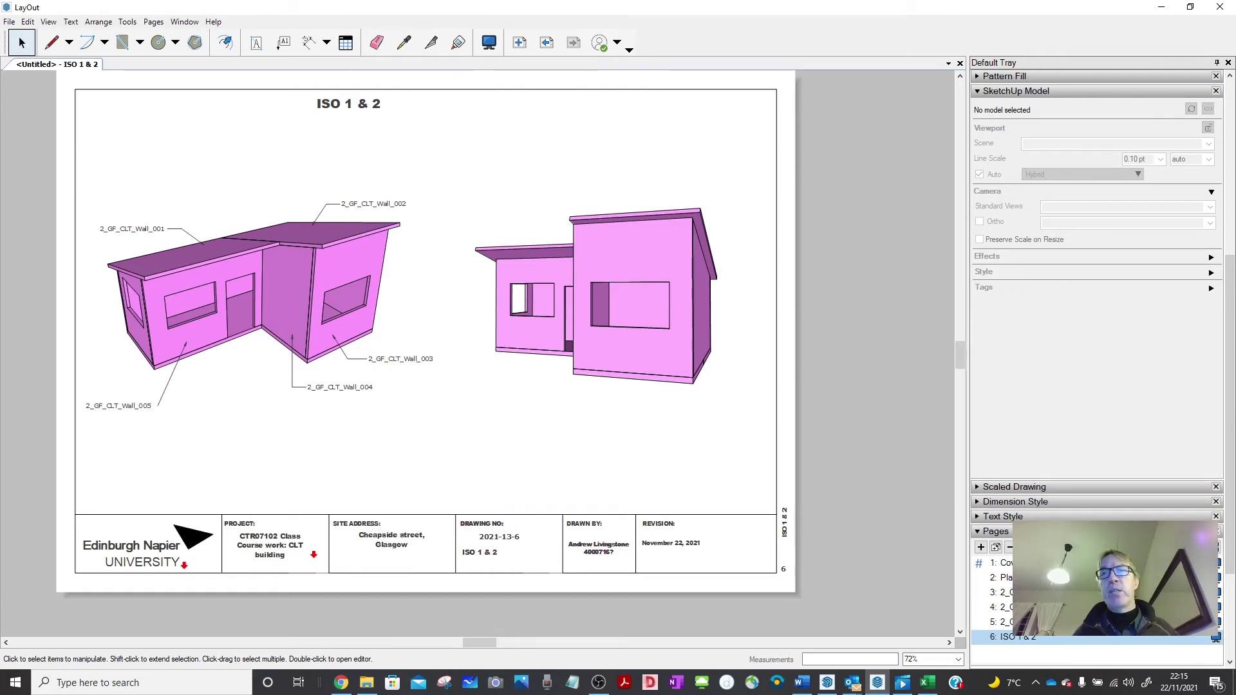
{"action": "left_click", "coordinate": [1022, 624]}
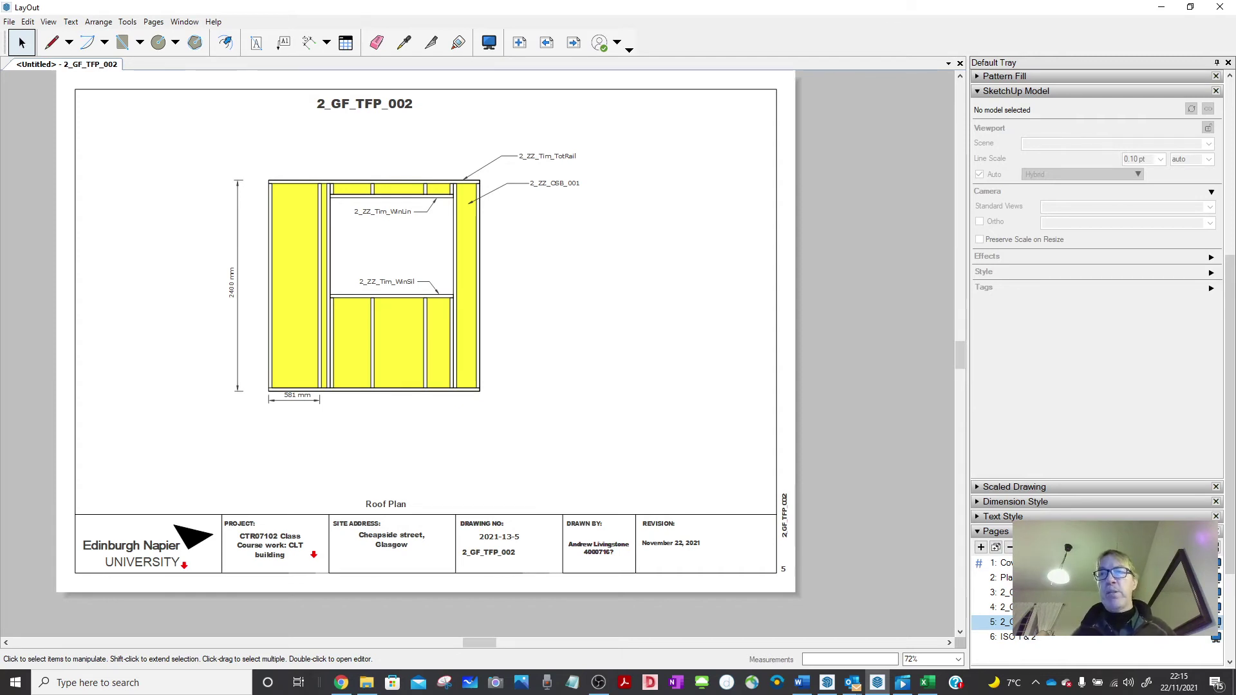
{"action": "left_click", "coordinate": [1010, 547]}
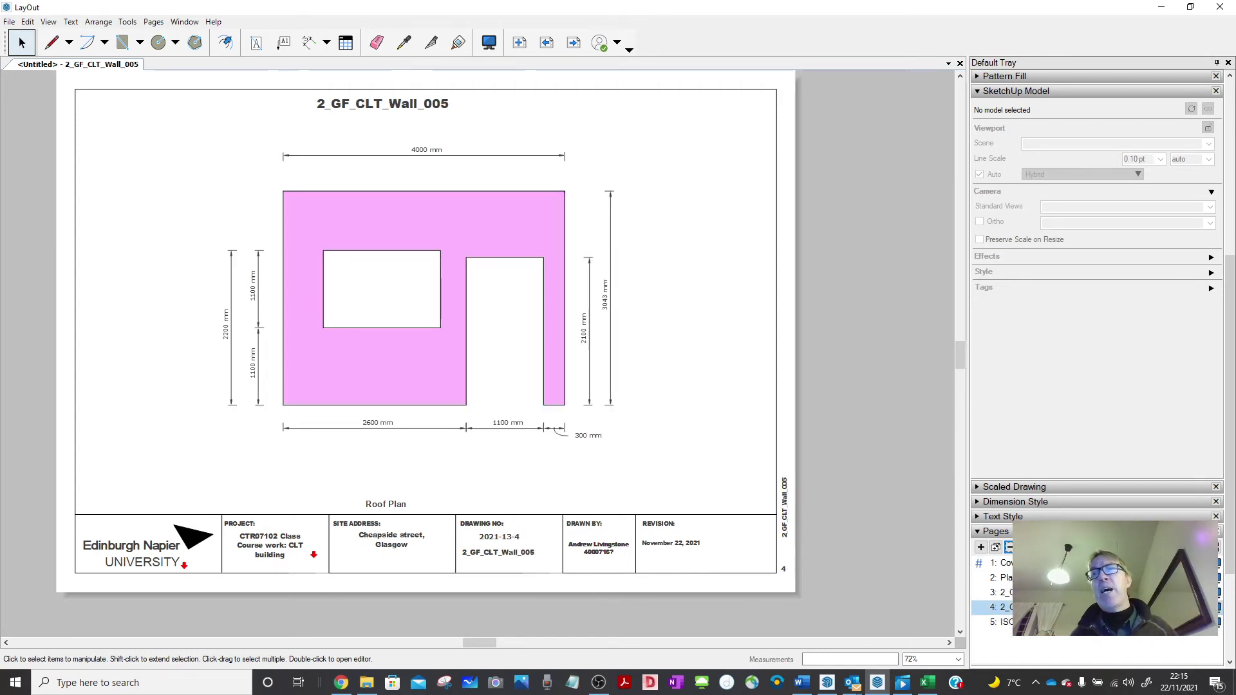
- Review the panel mass table on the 2_GF_CLT_Wall_003 page and the drawings on the Plans and Elevations page
{"action": "left_click", "coordinate": [1030, 592]}
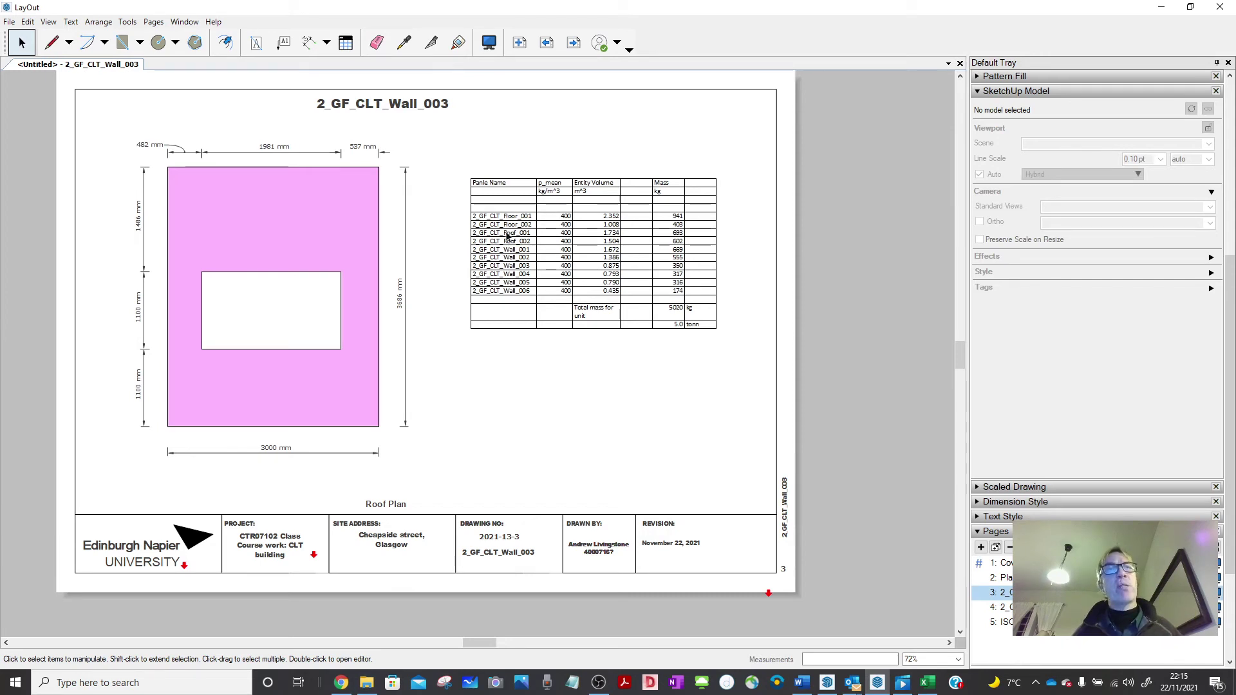
{"action": "scroll", "coordinate": [532, 240], "scroll_direction": "up", "scroll_amount": 3}
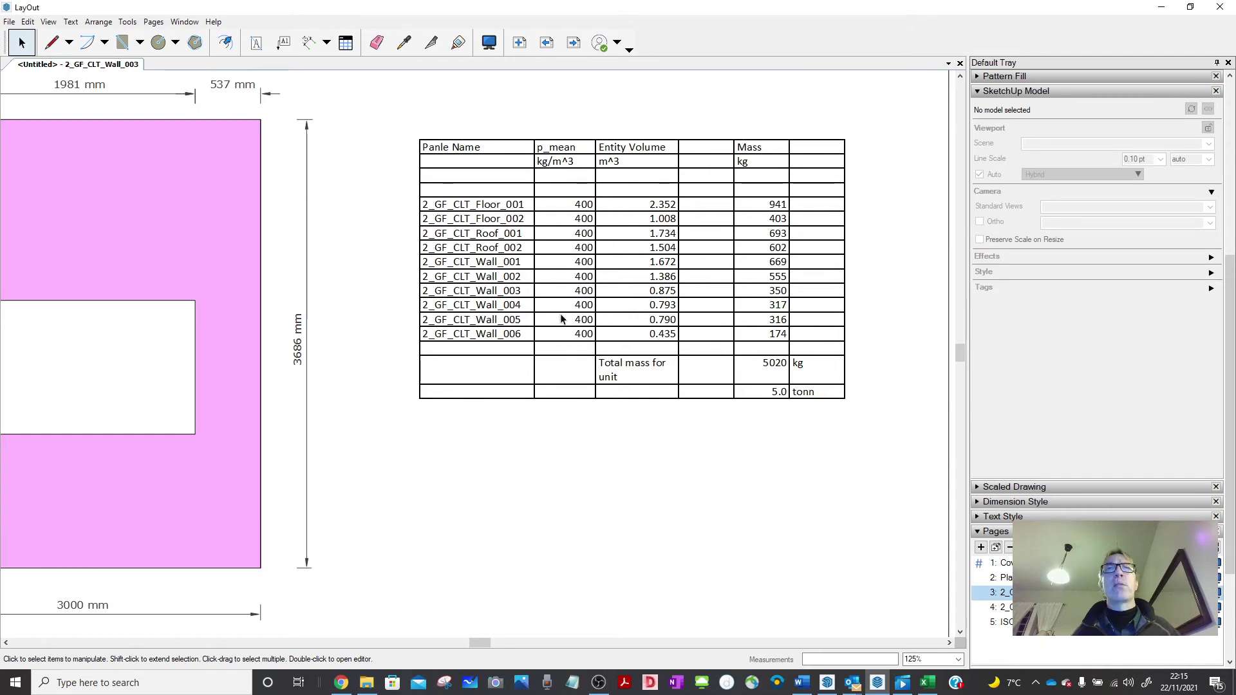
{"action": "scroll", "coordinate": [559, 316], "scroll_direction": "down", "scroll_amount": 3}
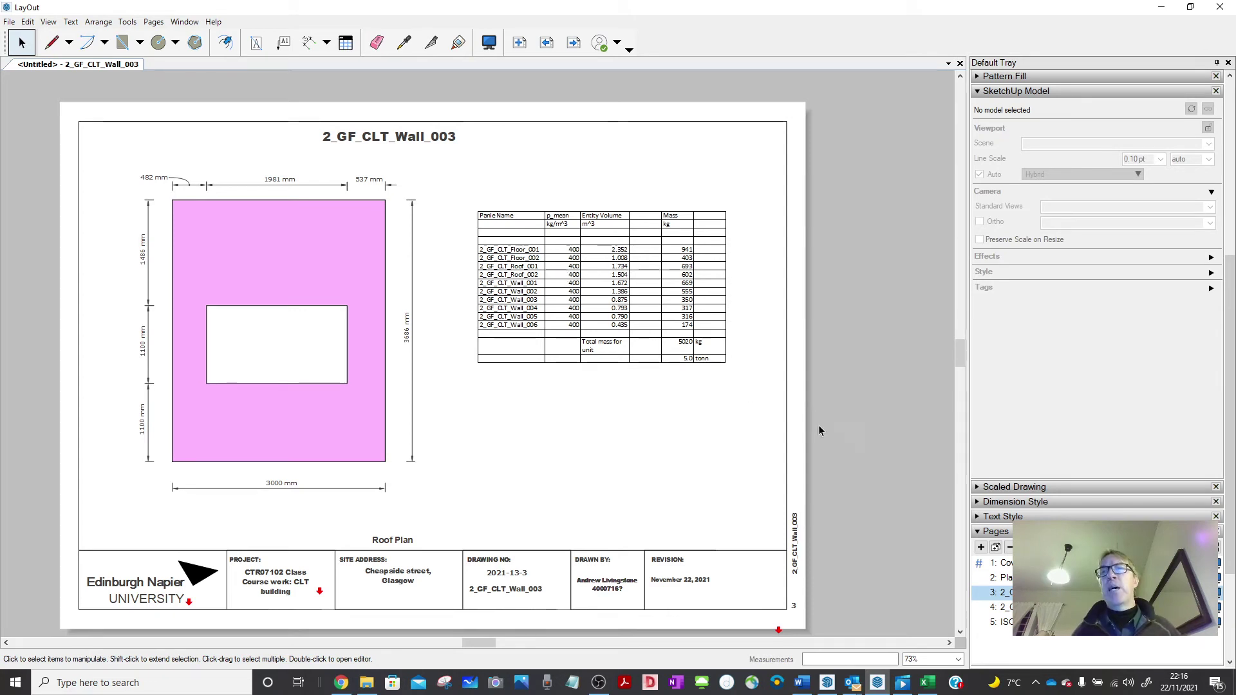
{"action": "left_click", "coordinate": [1007, 579]}
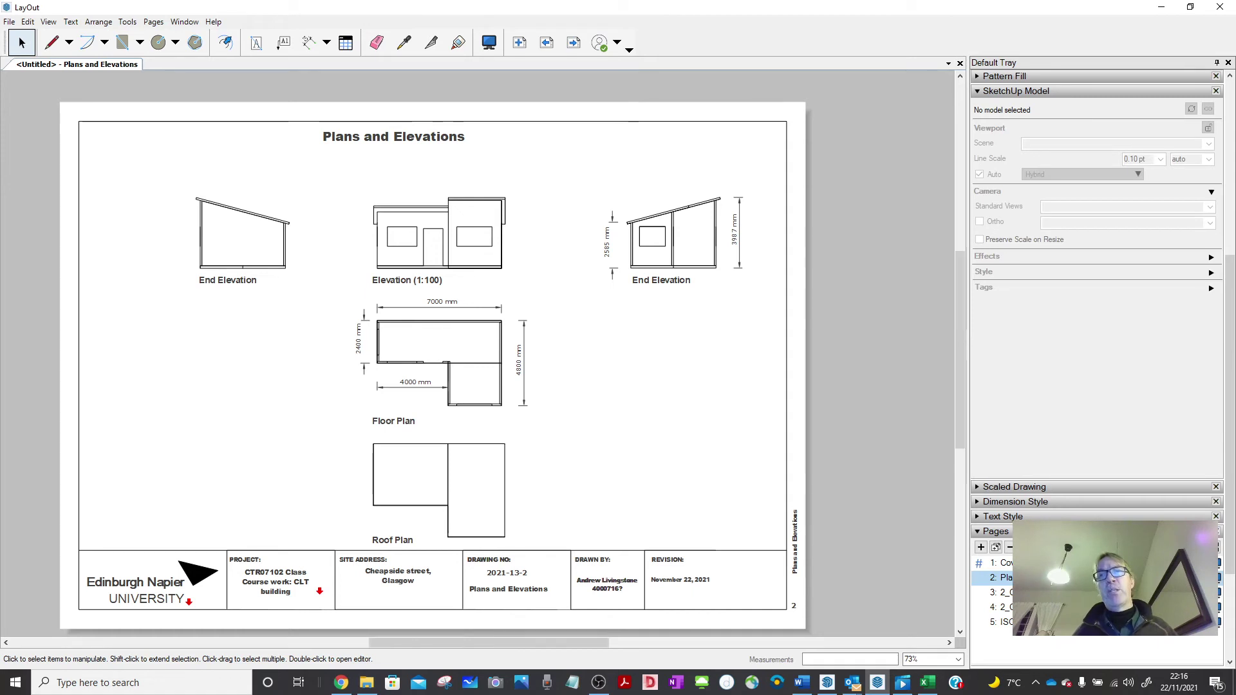
- Draw a tall text box on the Cover Page, in the blank area below the left part of the title
{"action": "left_click", "coordinate": [1030, 563]}
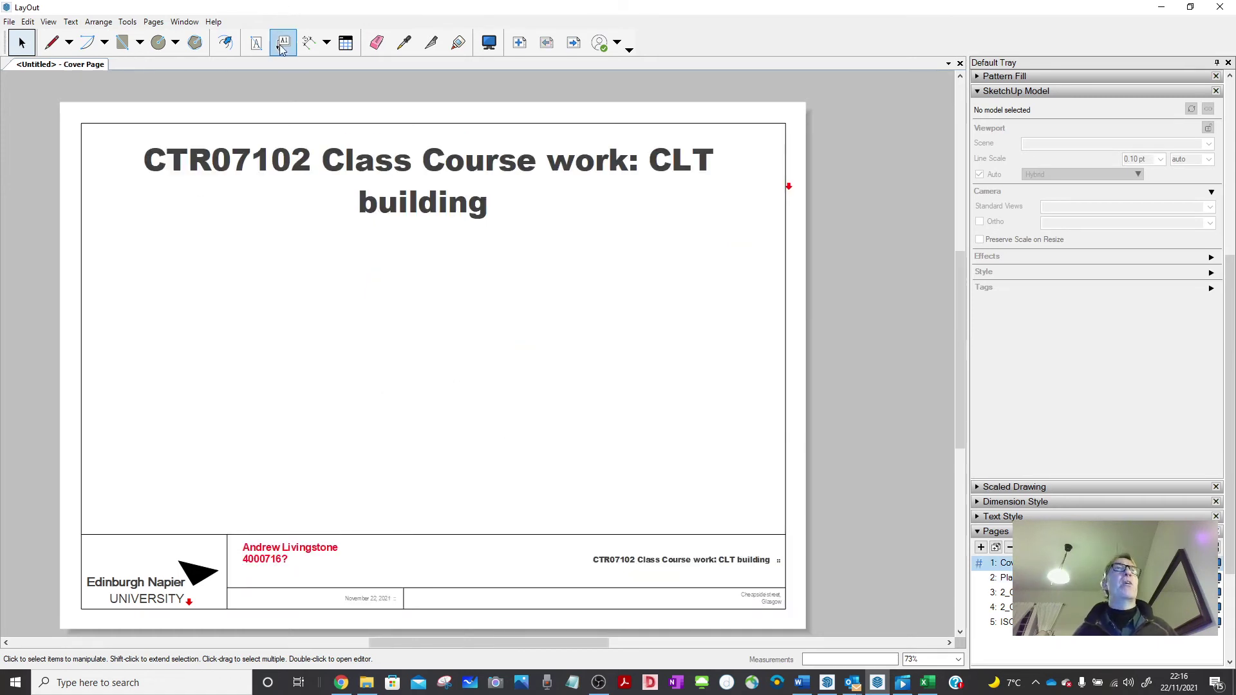
{"action": "left_click", "coordinate": [256, 42]}
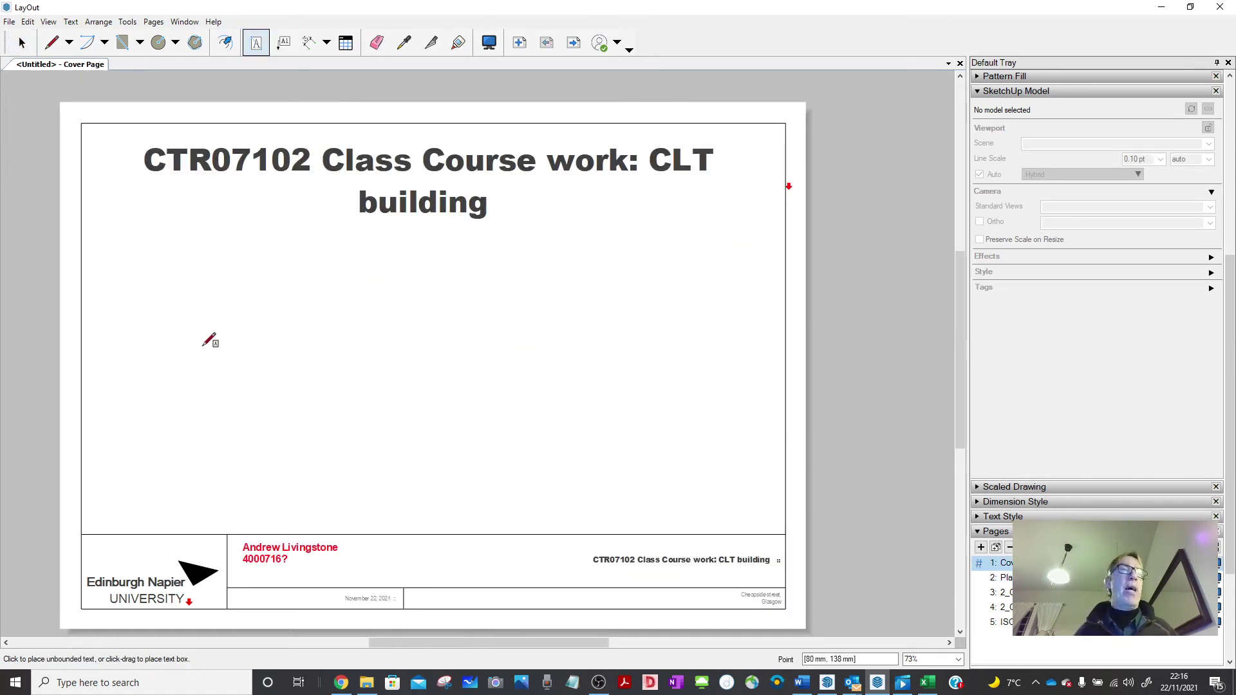
{"action": "mouse_move", "coordinate": [178, 277]}
{"action": "left_mouse_down"}
{"action": "mouse_move", "coordinate": [315, 504]}
{"action": "mouse_move", "coordinate": [366, 515]}
{"action": "left_mouse_up"}
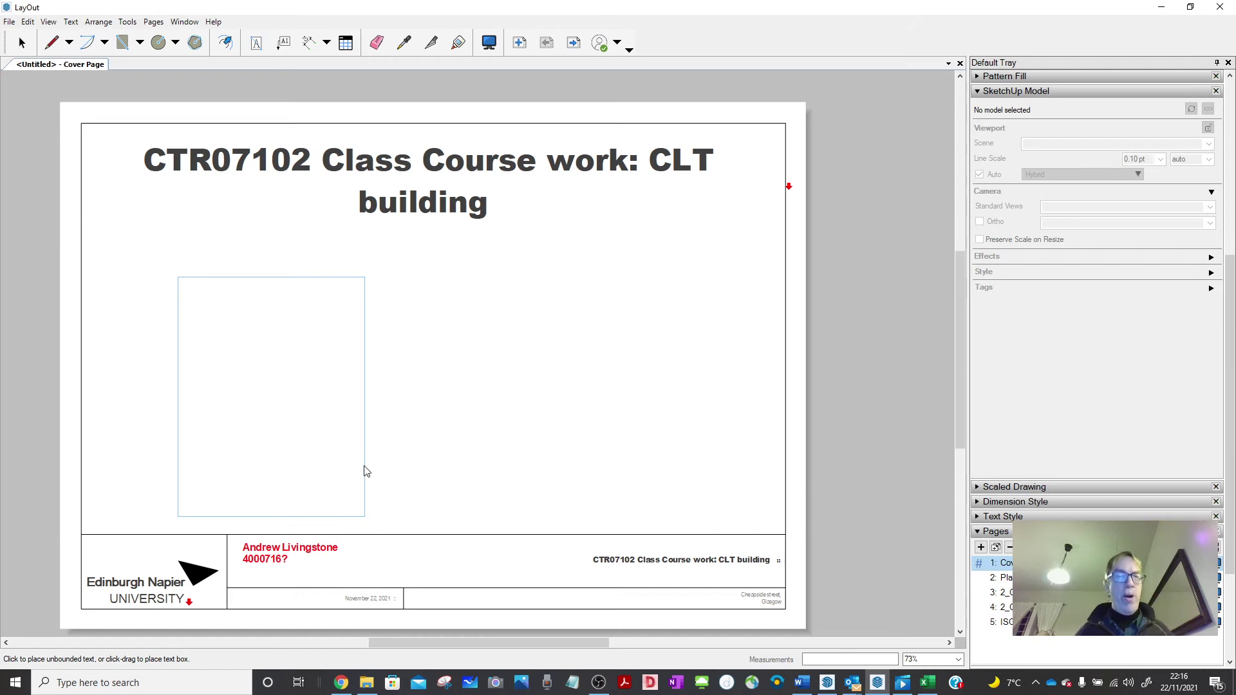